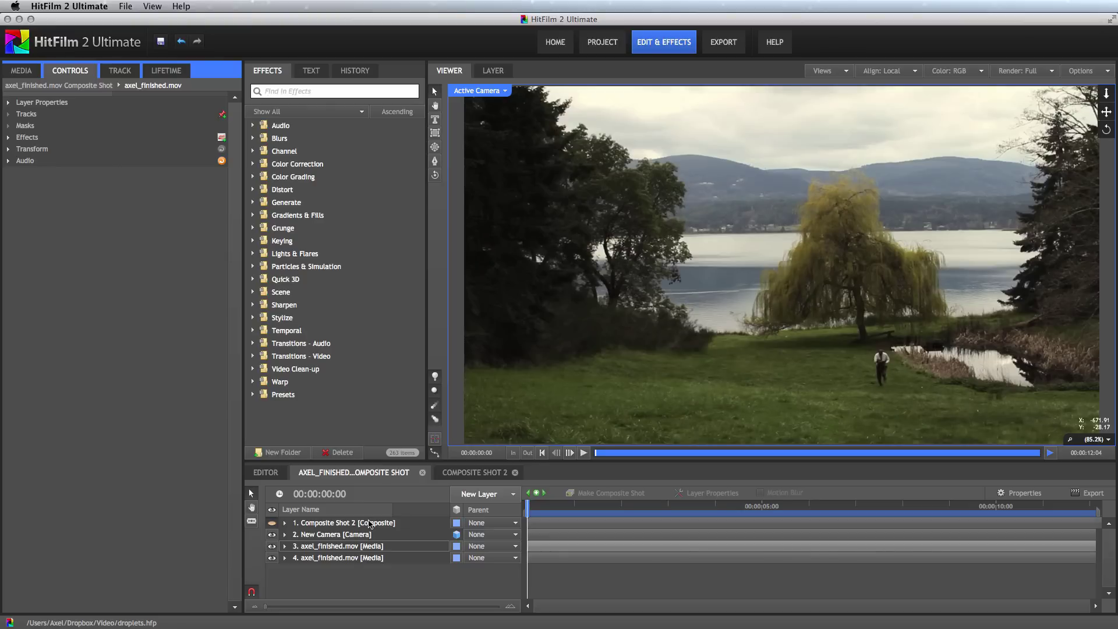
- Play back the finished raindrop shot, then scrub to a frame near its start
click(583, 453)
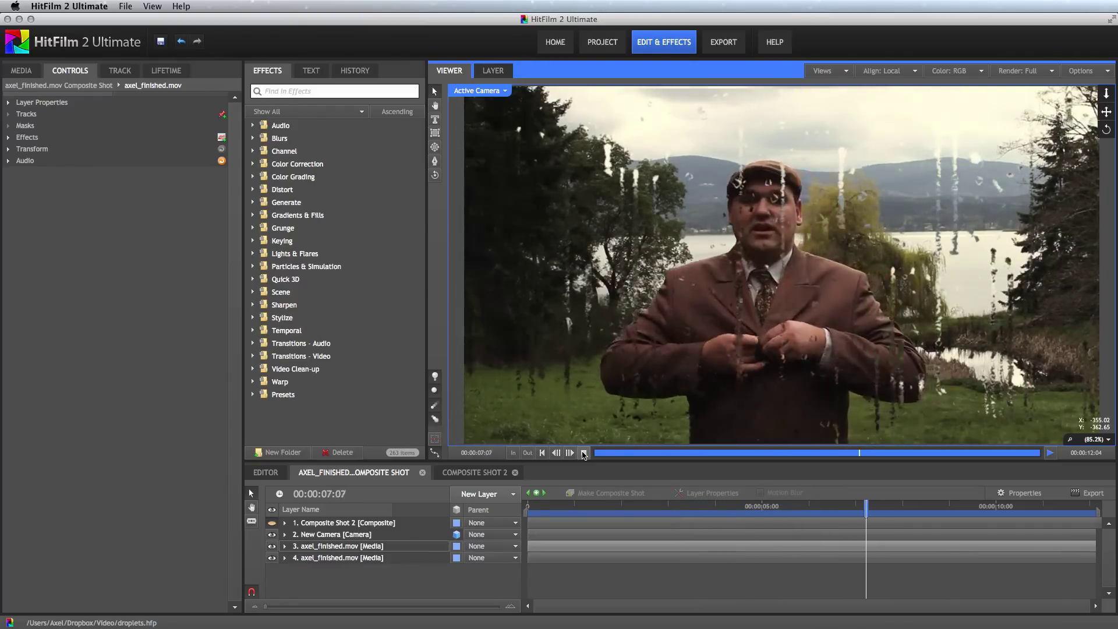
click(598, 454)
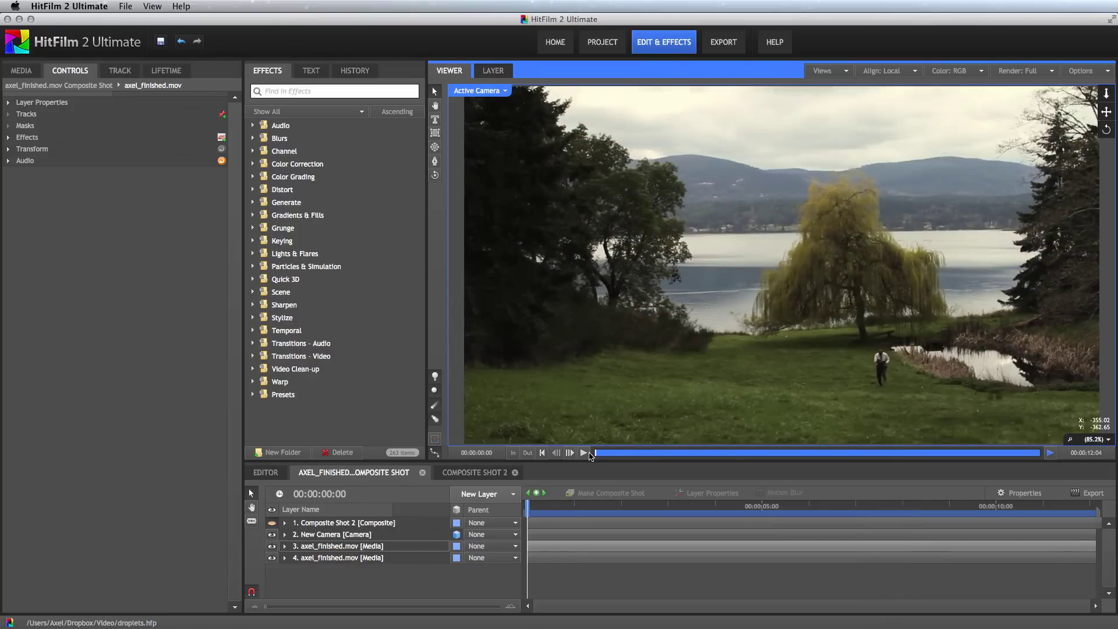
click(584, 453)
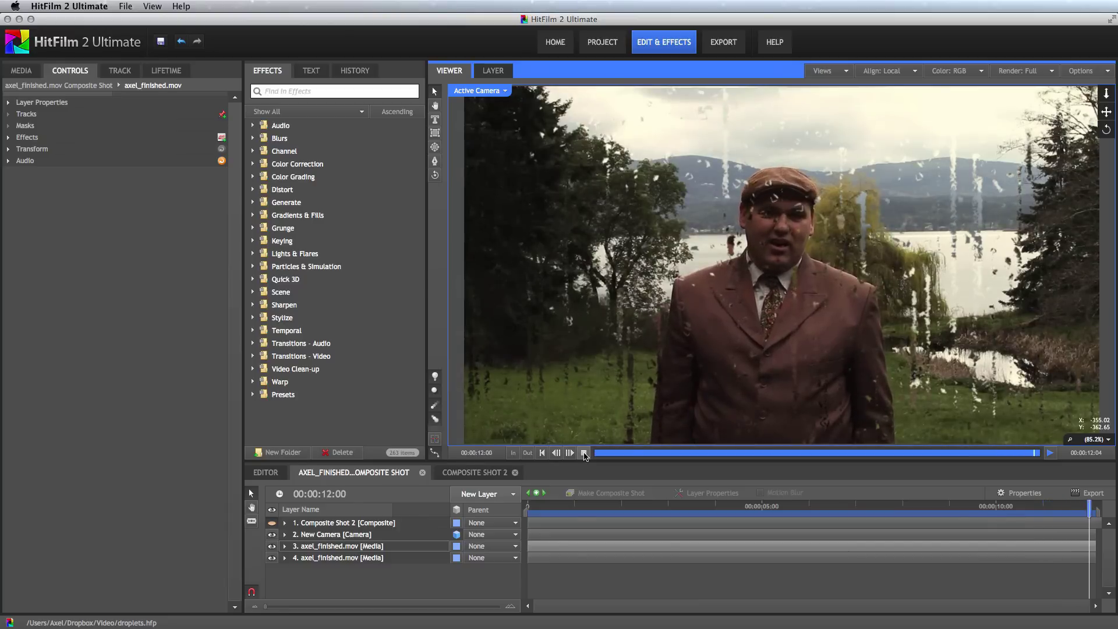
drag(598, 455, 691, 454)
- Start a new project and create a composite shot named Raindrops
click(125, 6)
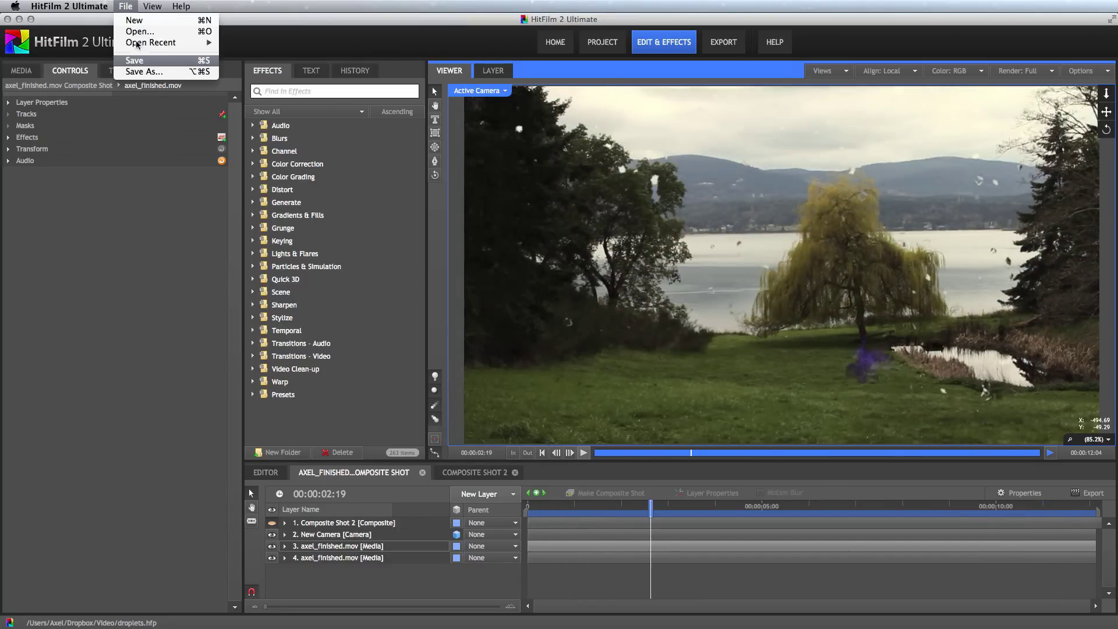
click(134, 20)
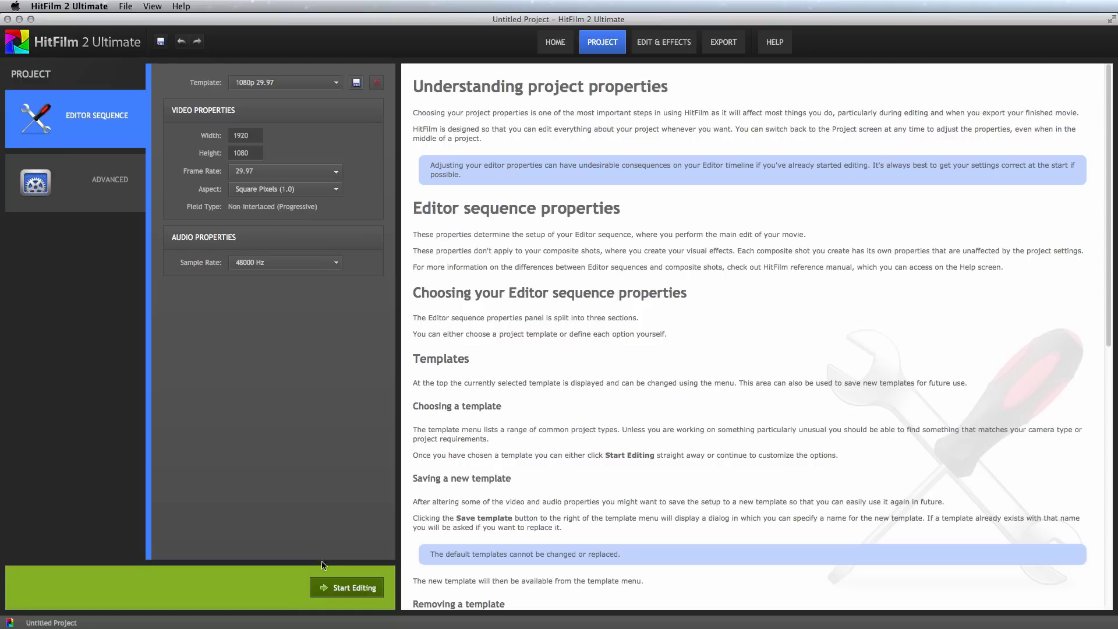
click(357, 587)
click(176, 225)
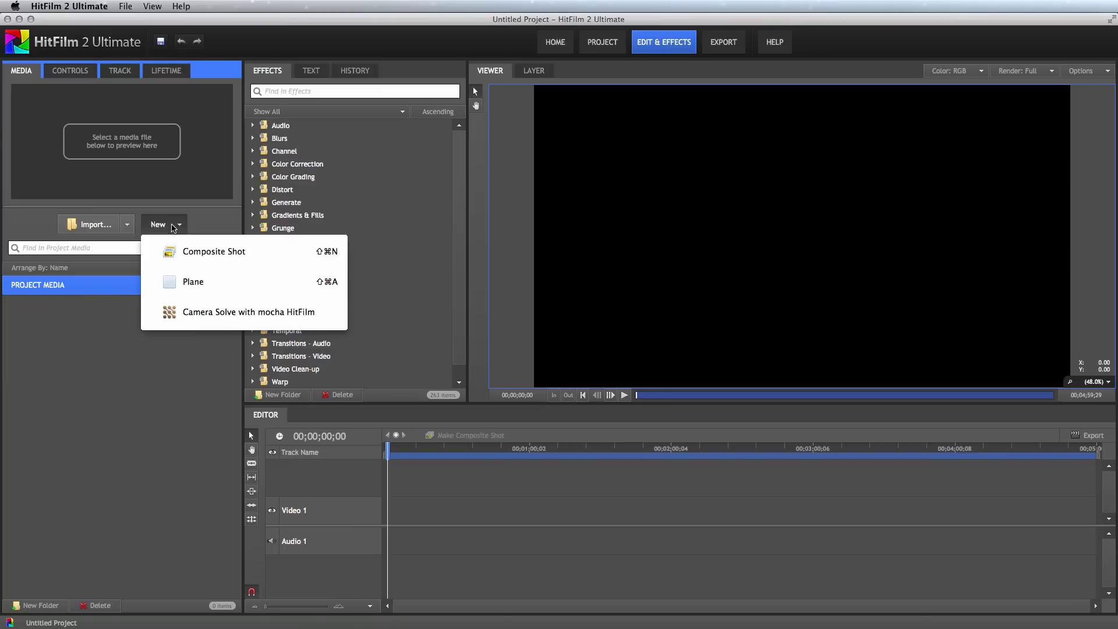
click(202, 251)
text(Raindrops)
key(Return)
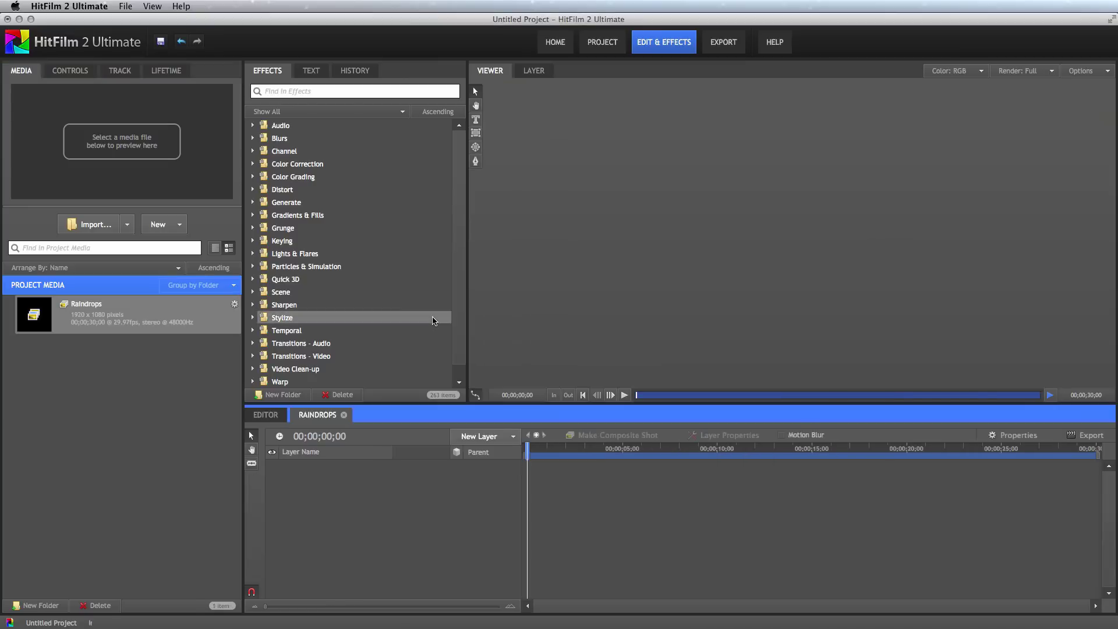
- Add a Particle Simulator layer to Raindrops and accept the accompanying camera
click(252, 266)
drag(279, 343, 312, 485)
key(Return)
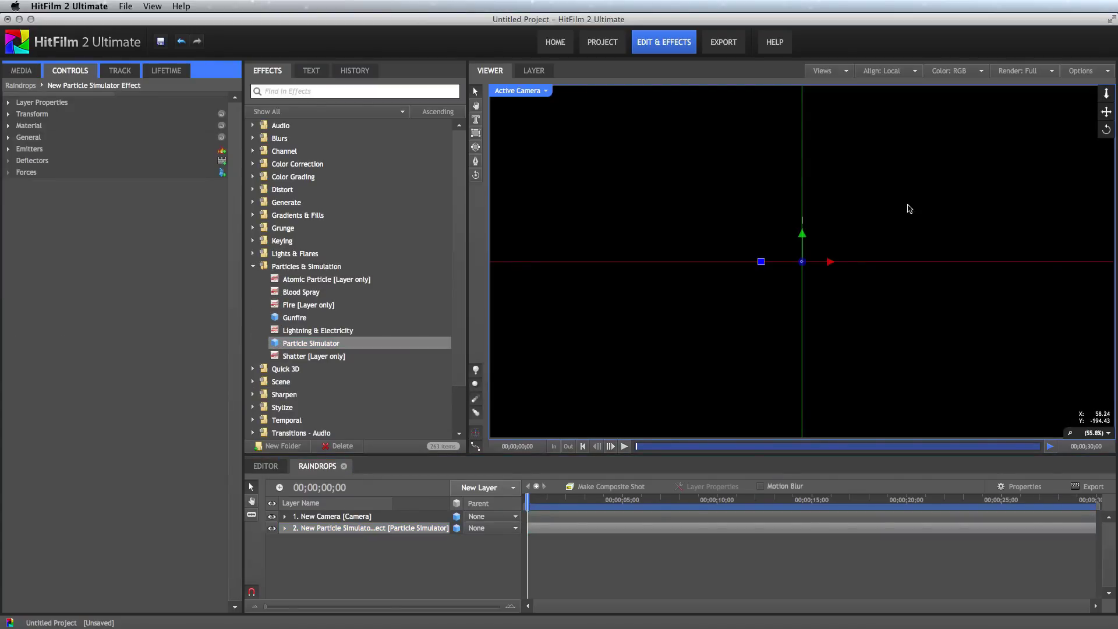
- Set the Particle Simulator emitter Shape to Quad with Width 1920 and Height 1080
drag(599, 506, 646, 506)
click(8, 149)
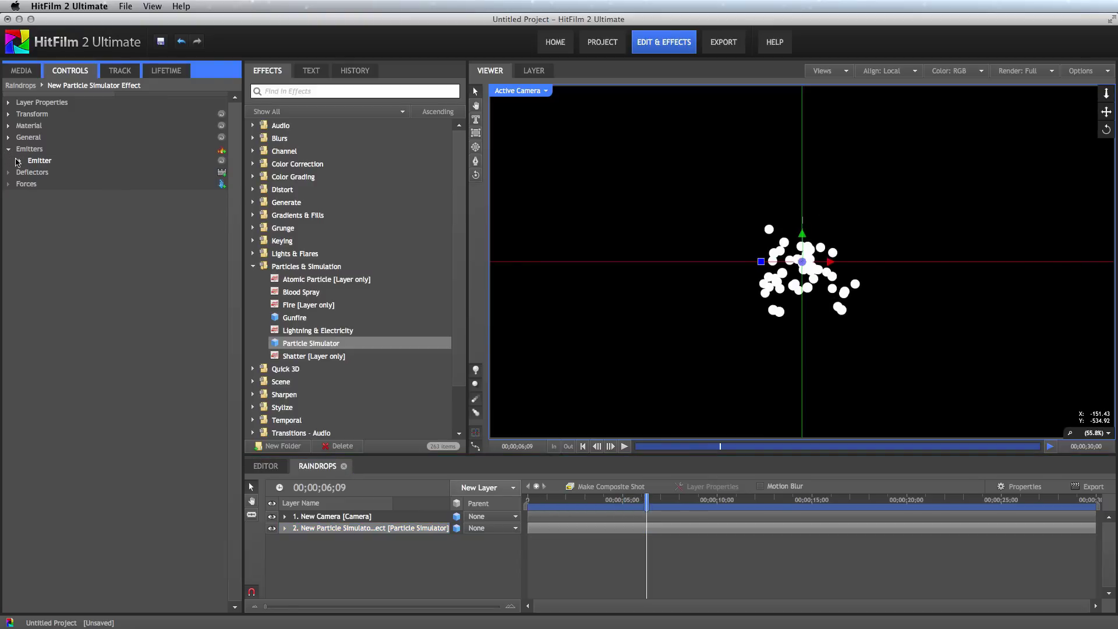
click(20, 161)
click(221, 173)
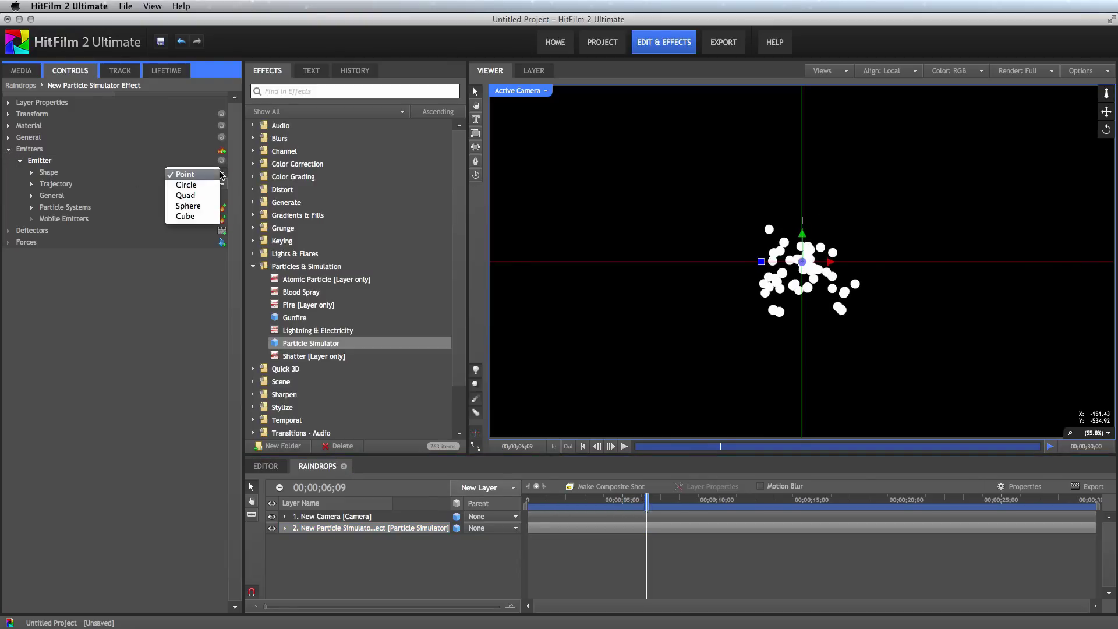
click(198, 196)
click(31, 172)
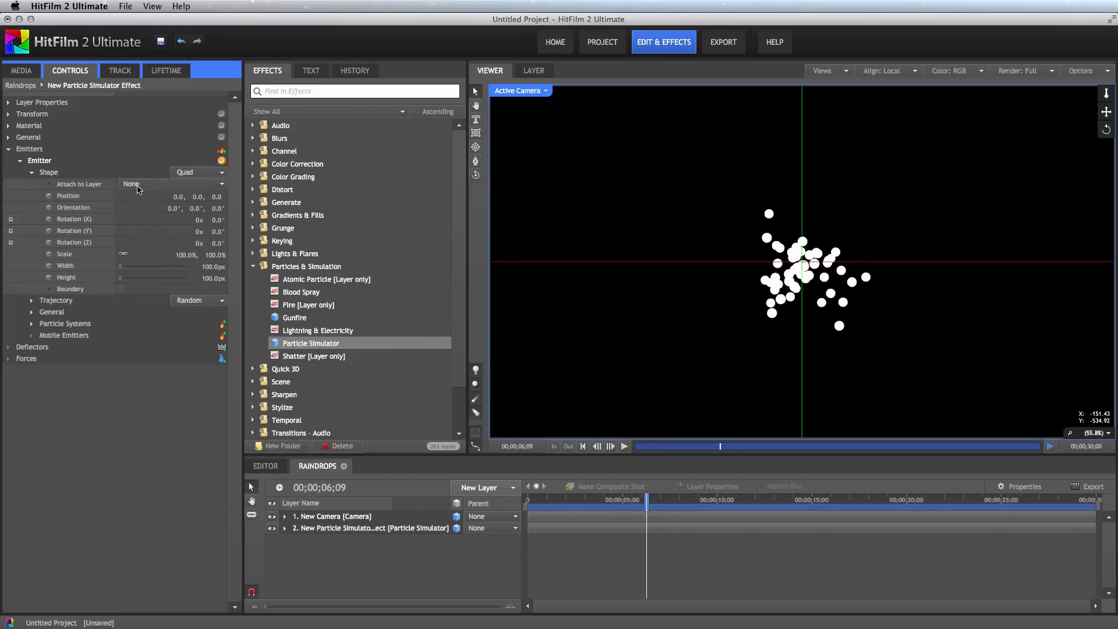
click(205, 267)
text(1920)
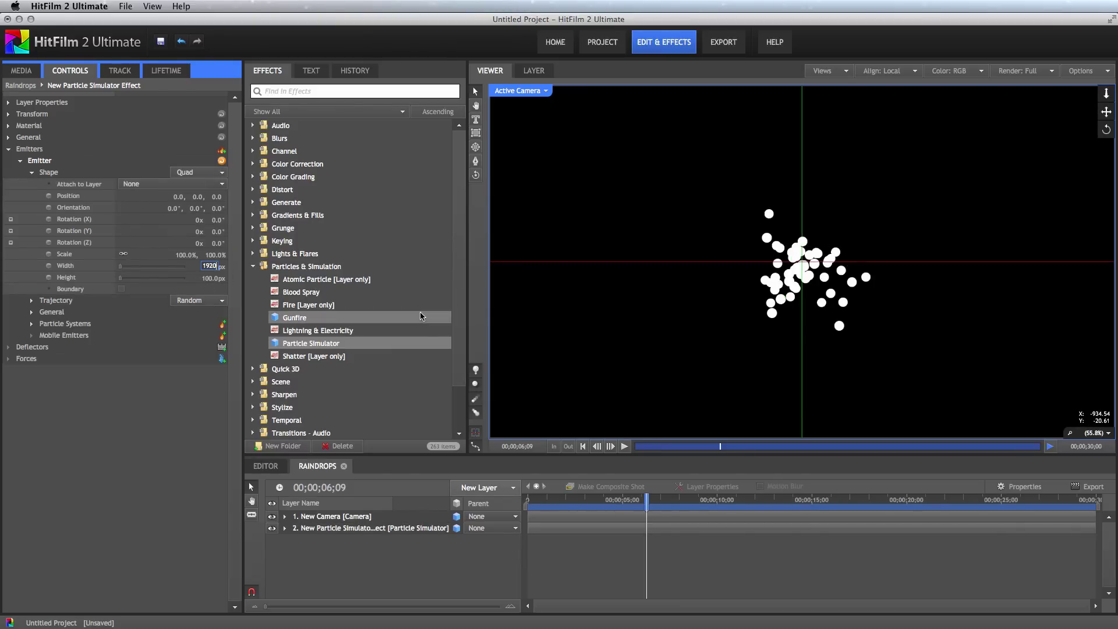
key(Tab)
text(1080)
key(Return)
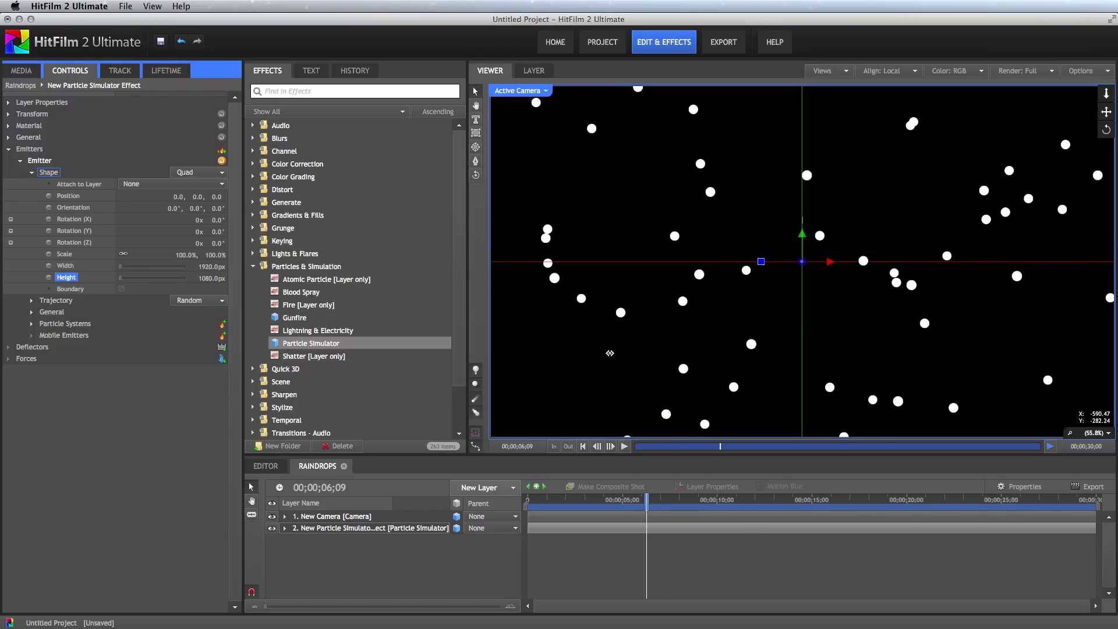
- Set the particle movement Speed to 0 and preview the stationary particles
click(32, 173)
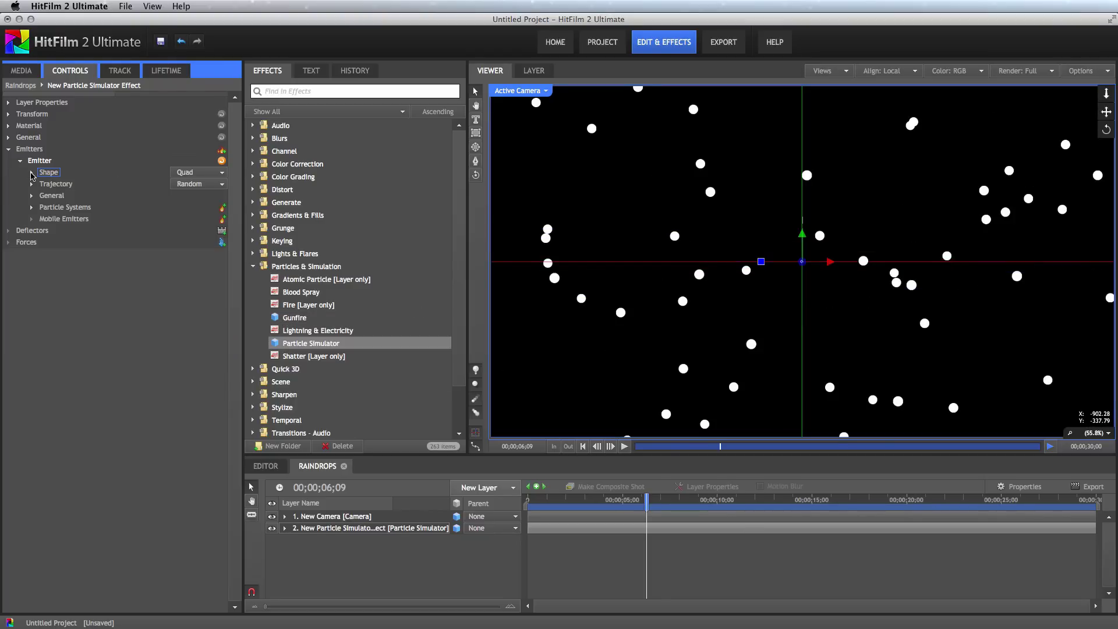
click(31, 207)
click(44, 219)
click(56, 266)
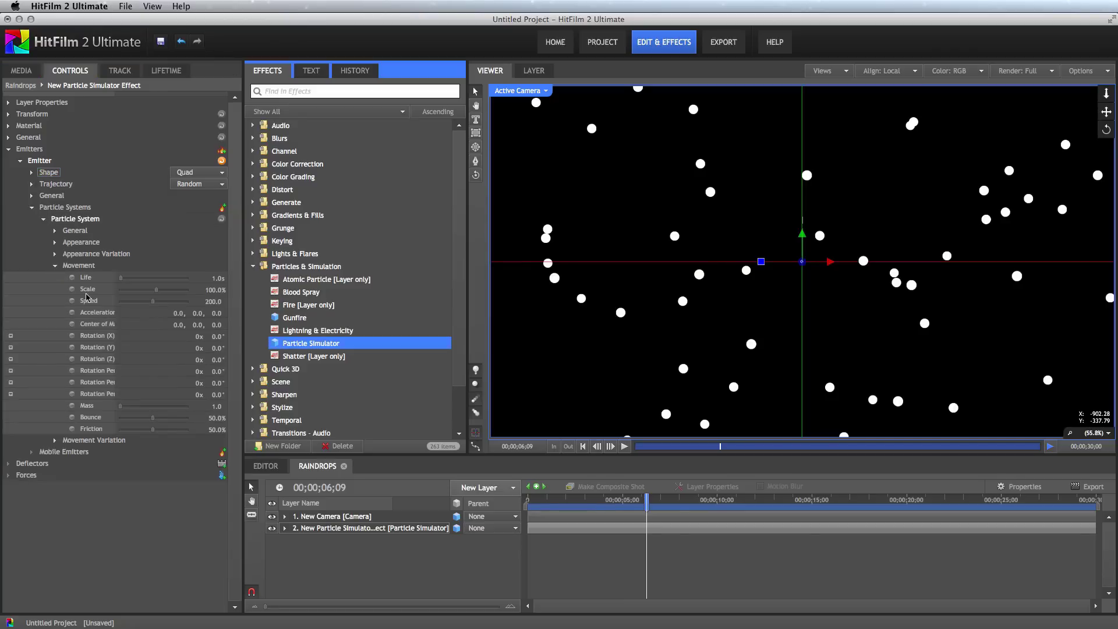
click(210, 301)
text(0)
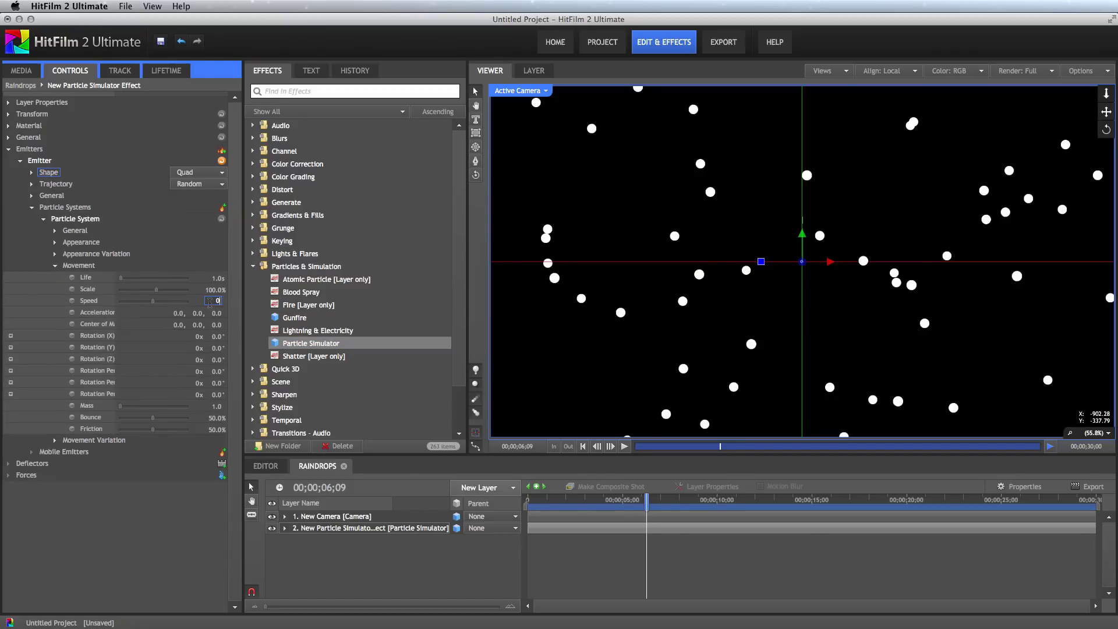
key(Return)
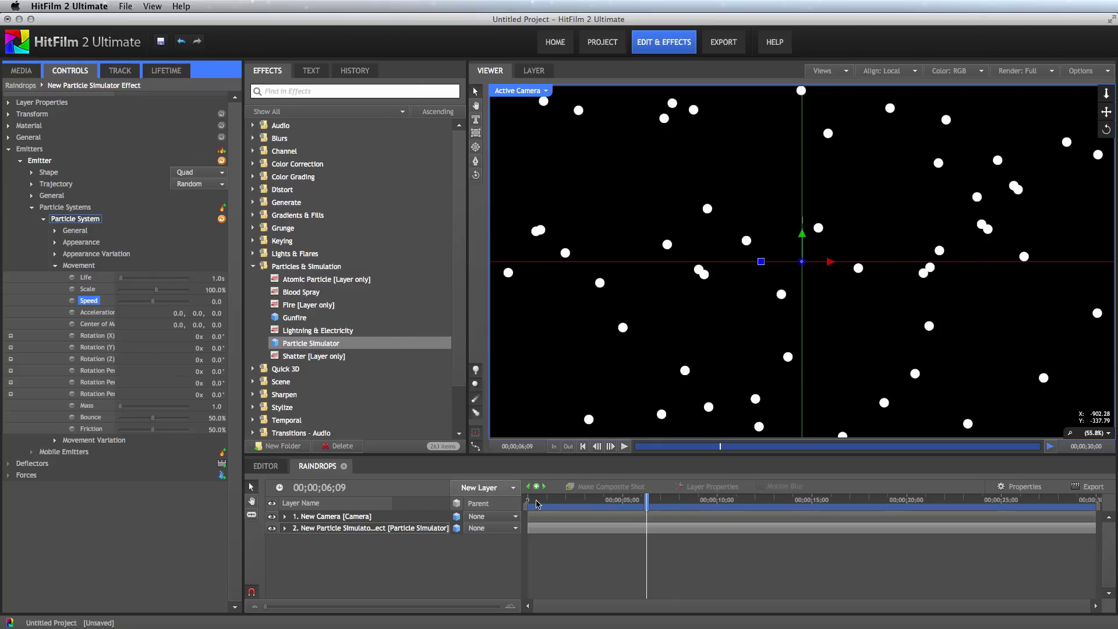
drag(530, 499, 628, 498)
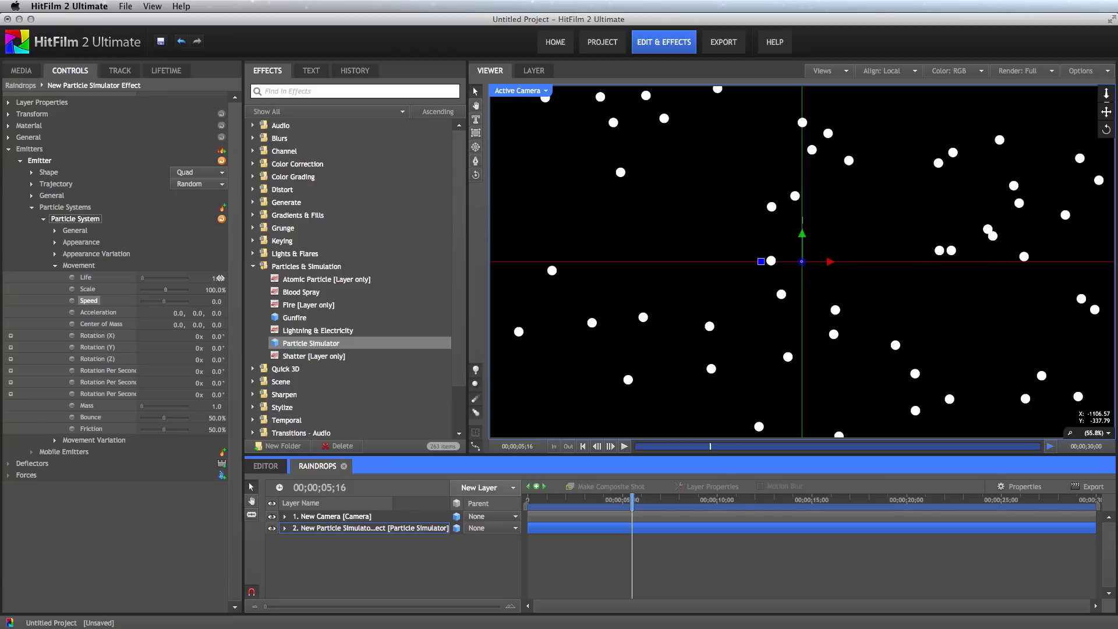
- Give the particles a 30-second Life and compare the particle count
click(216, 278)
key(Return)
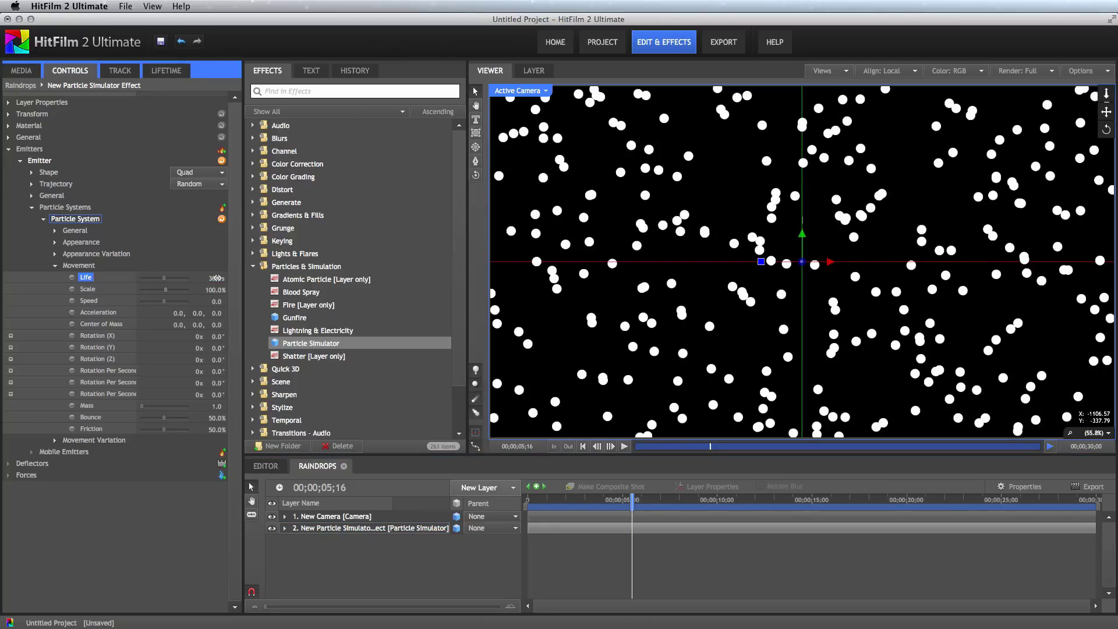
drag(534, 508, 687, 508)
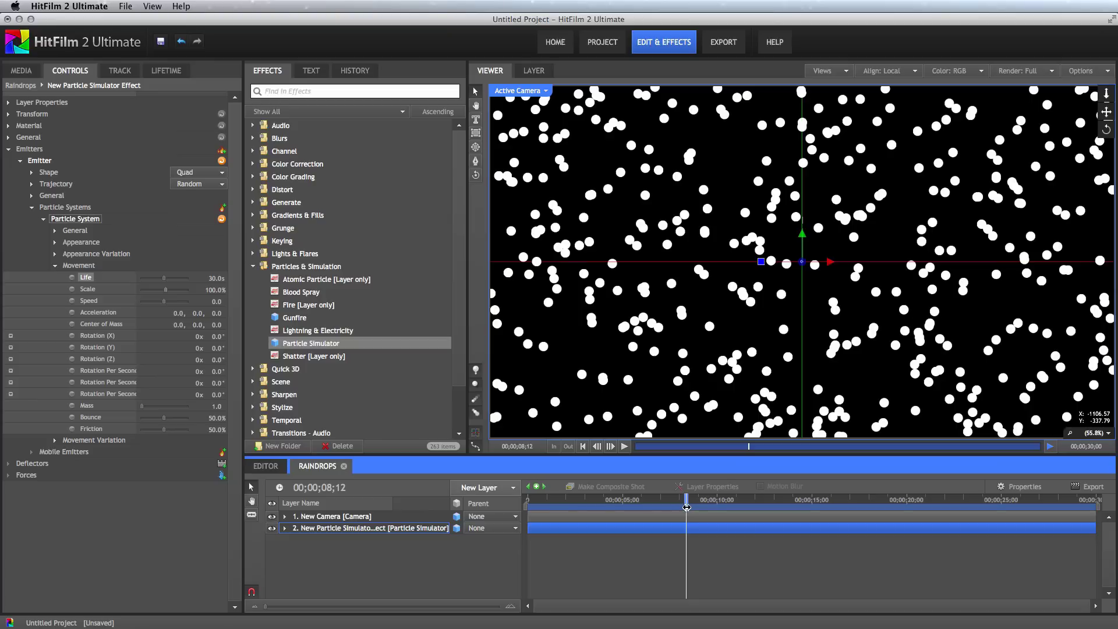
- Set the particle Texture Source to Built-In using the Debris Rock texture
click(55, 265)
click(56, 242)
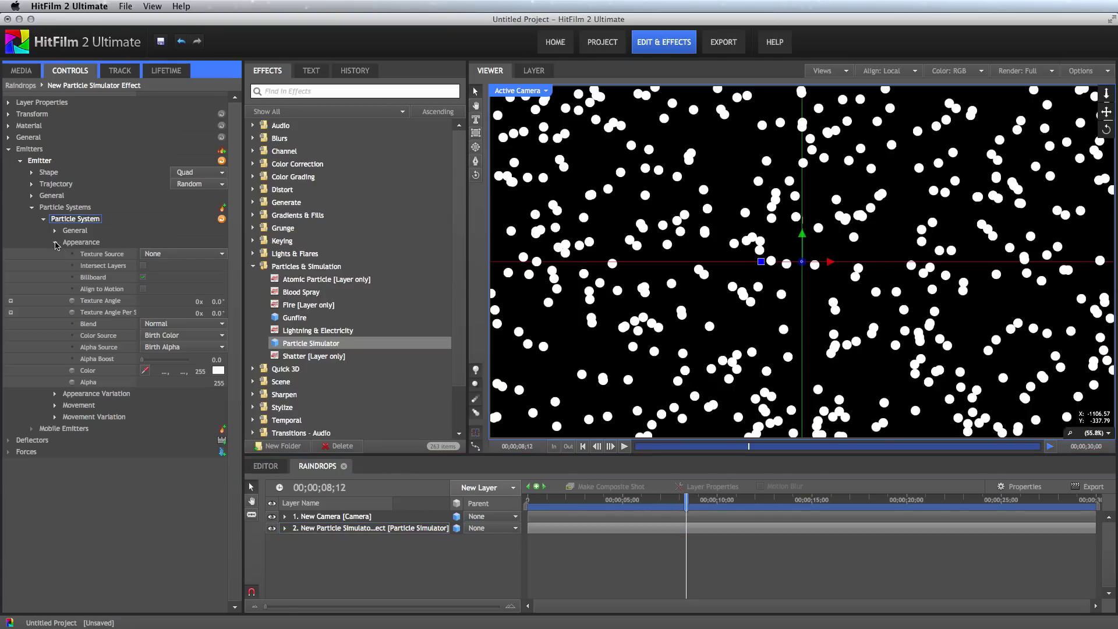
click(214, 255)
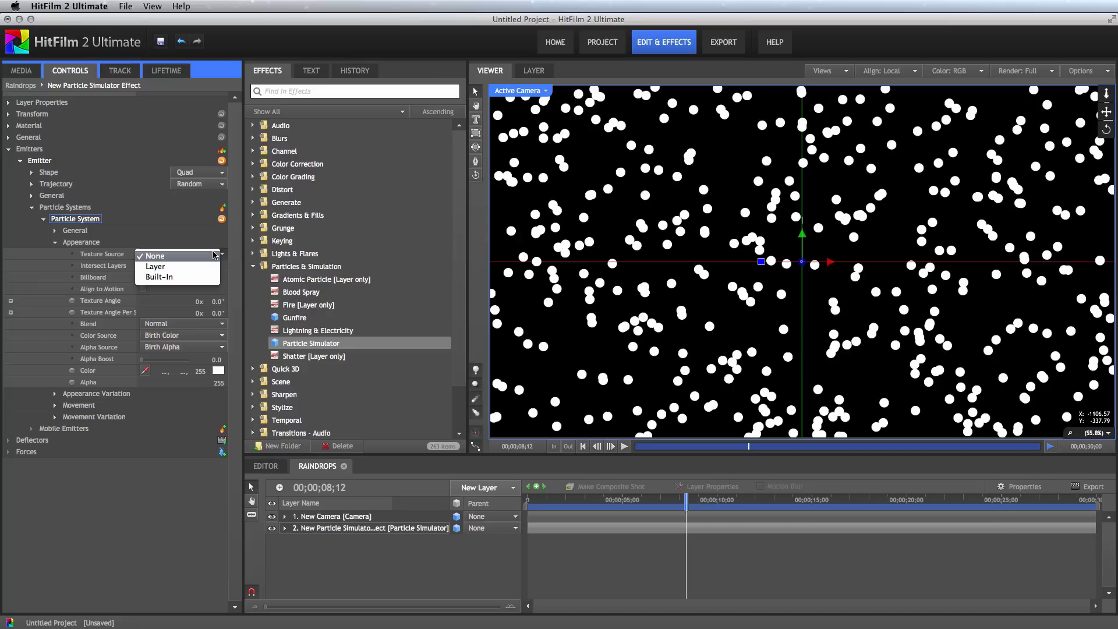
click(176, 277)
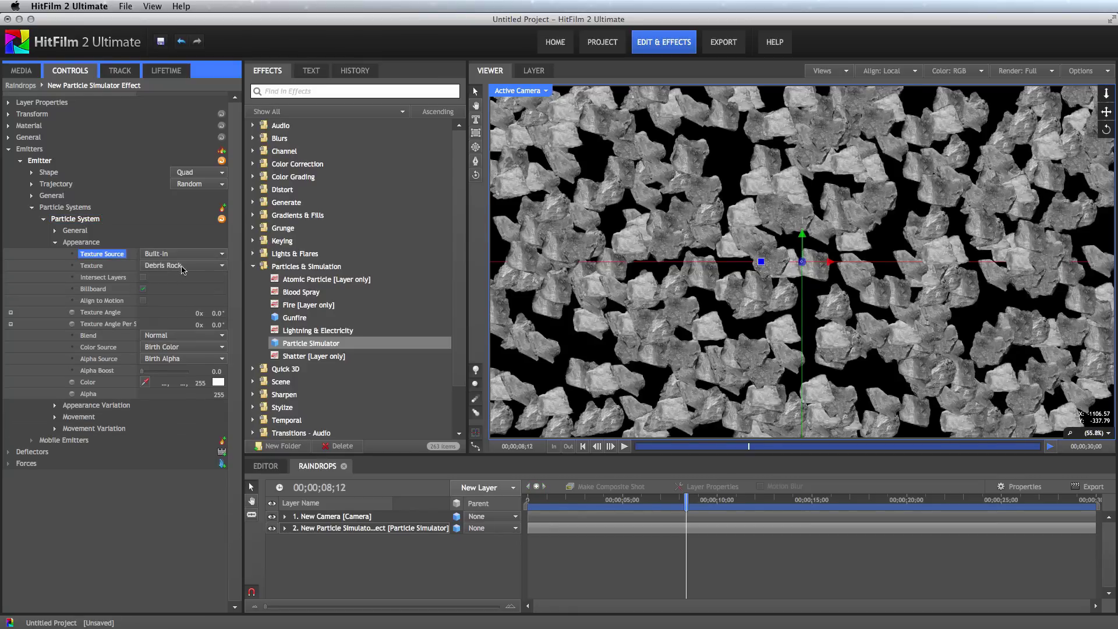
click(221, 267)
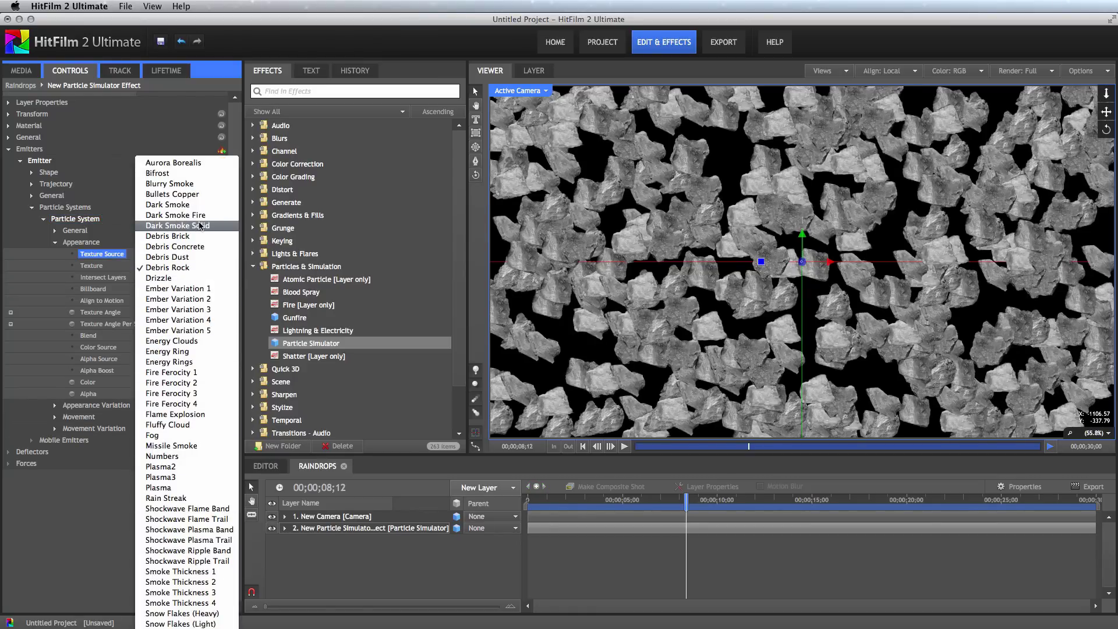
click(181, 141)
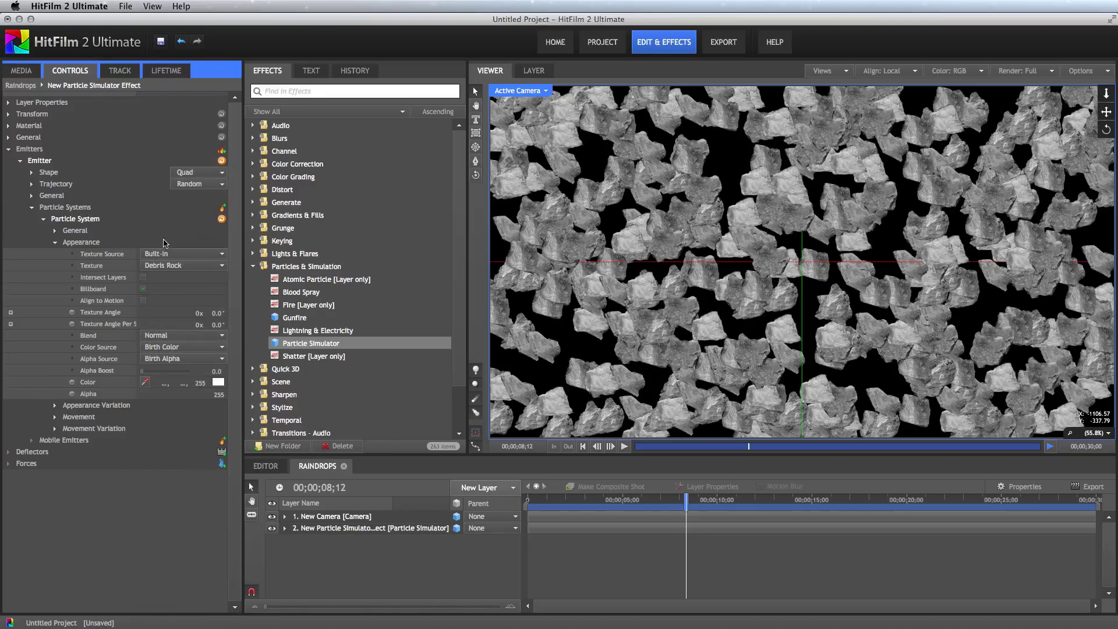
click(194, 255)
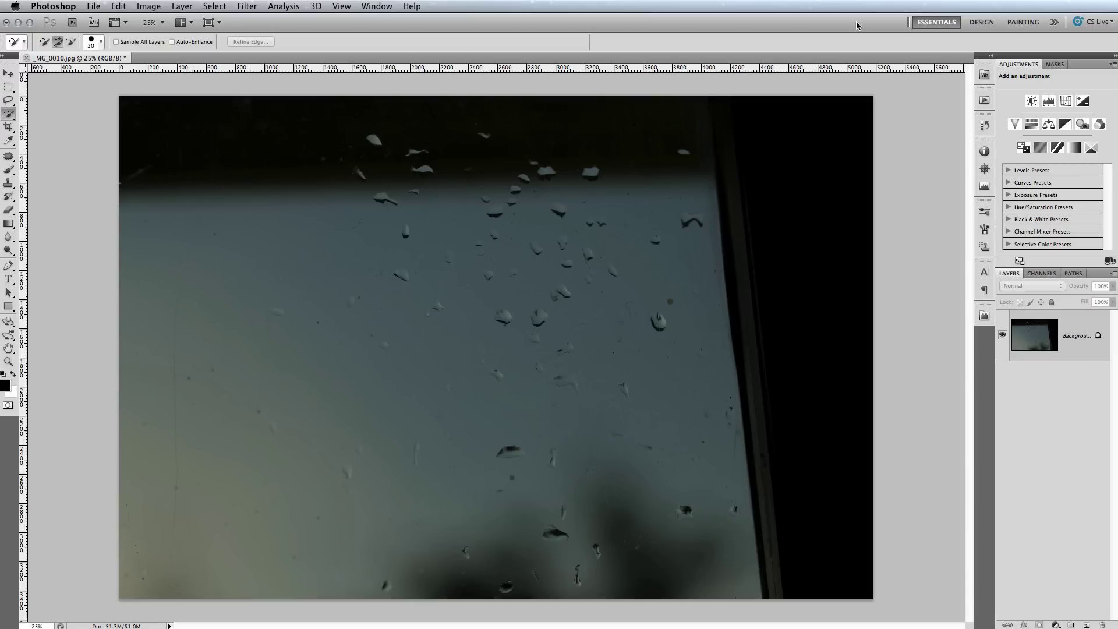
- Select the Move tool, then zoom in and pan across the droplets in _MG_0010.jpg
key(v)
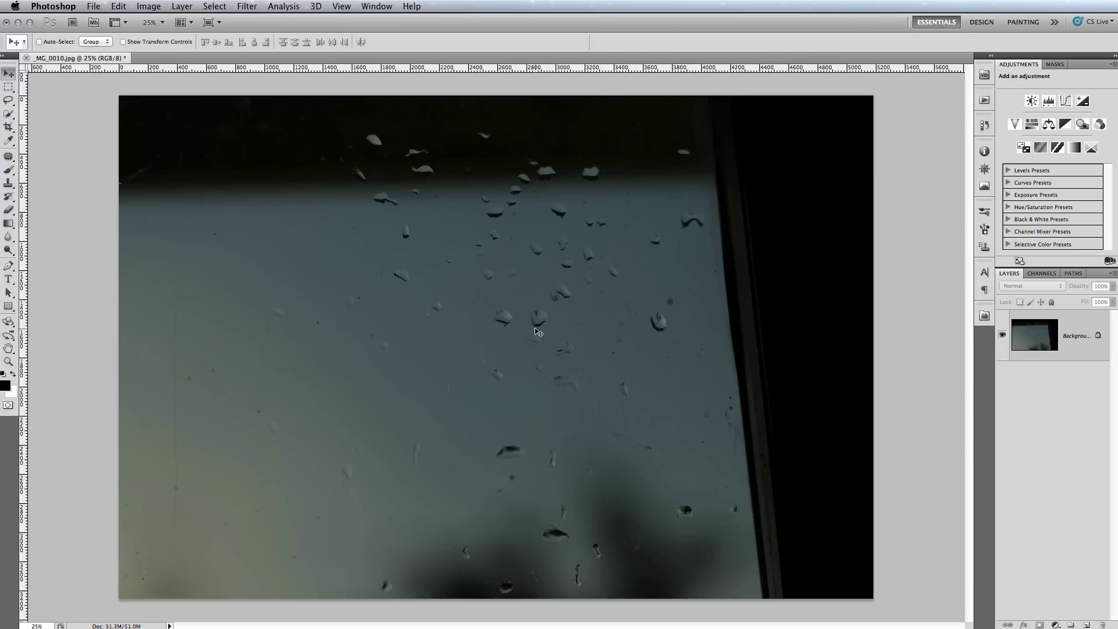
key(super+plus)
key(super+plus)
key(super+plus)
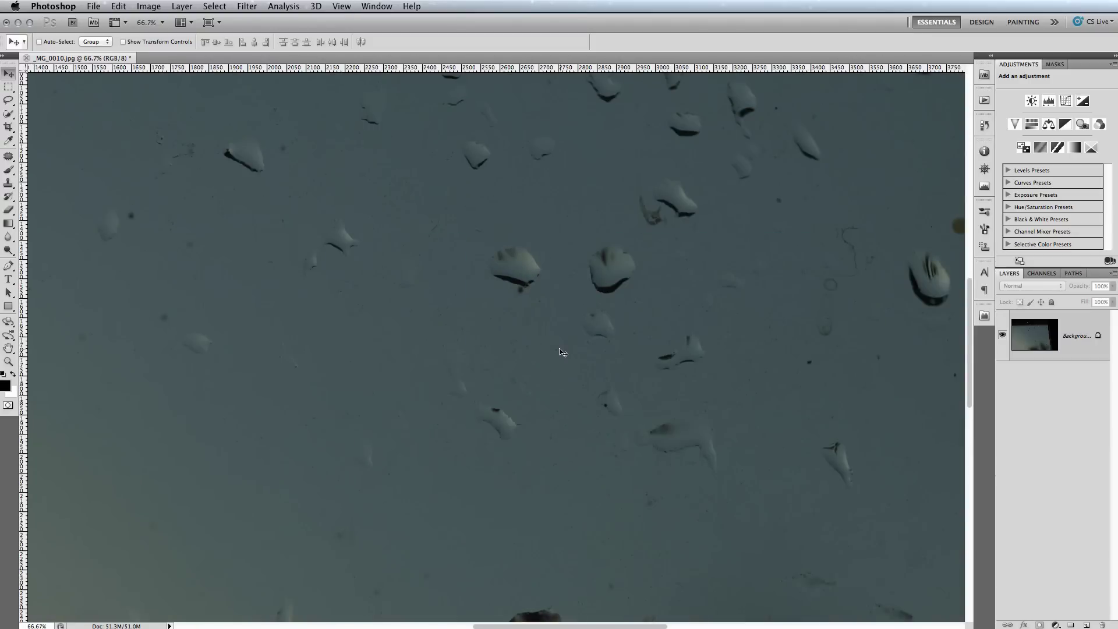
drag(756, 219, 638, 407)
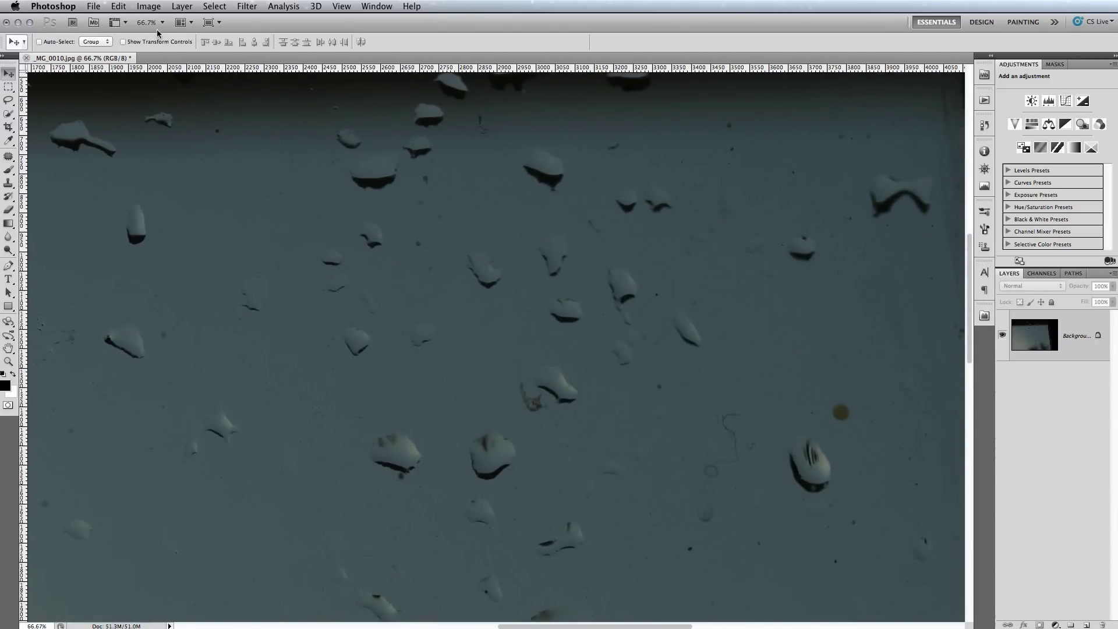
- Apply Levels to the raindrop photo, lowering the white input point to about 129
click(147, 5)
mouse_move(171, 45)
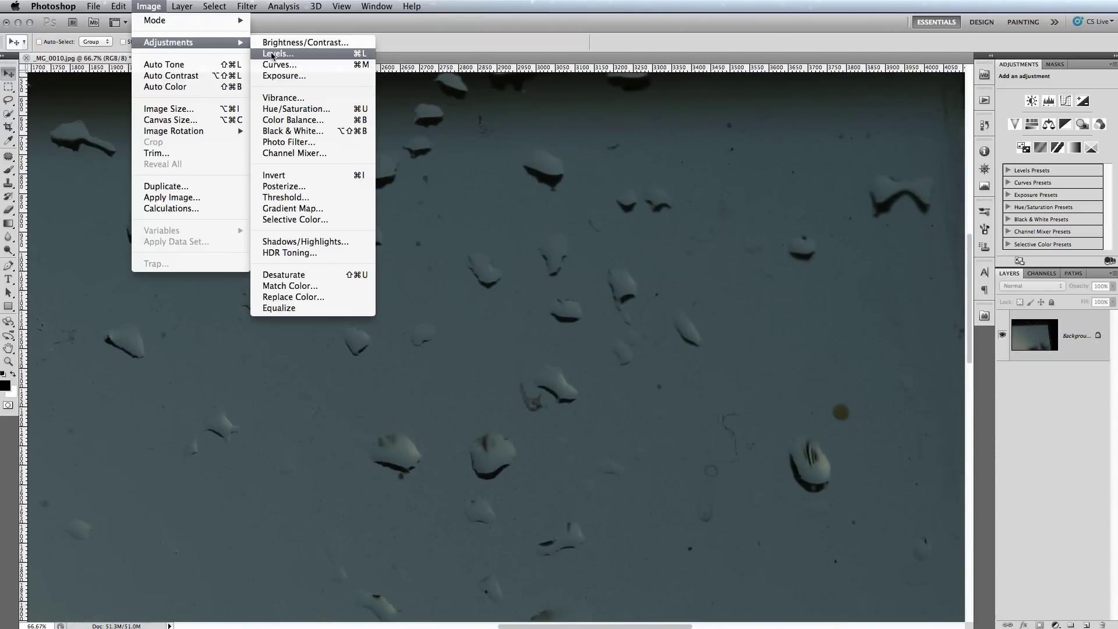
click(275, 54)
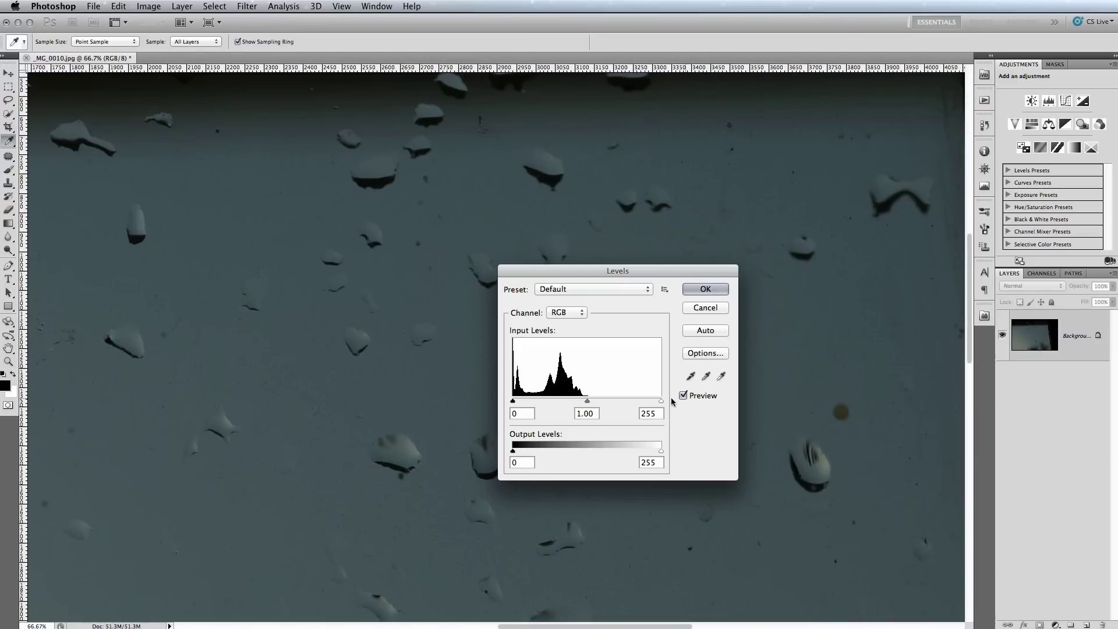
drag(662, 401, 587, 402)
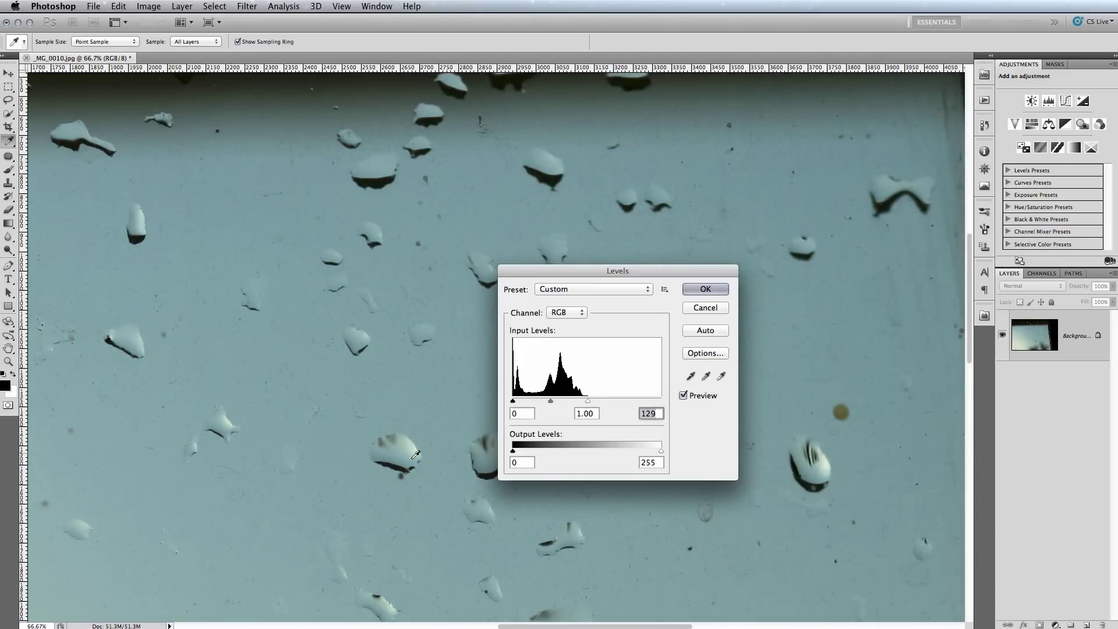
click(705, 289)
key(v)
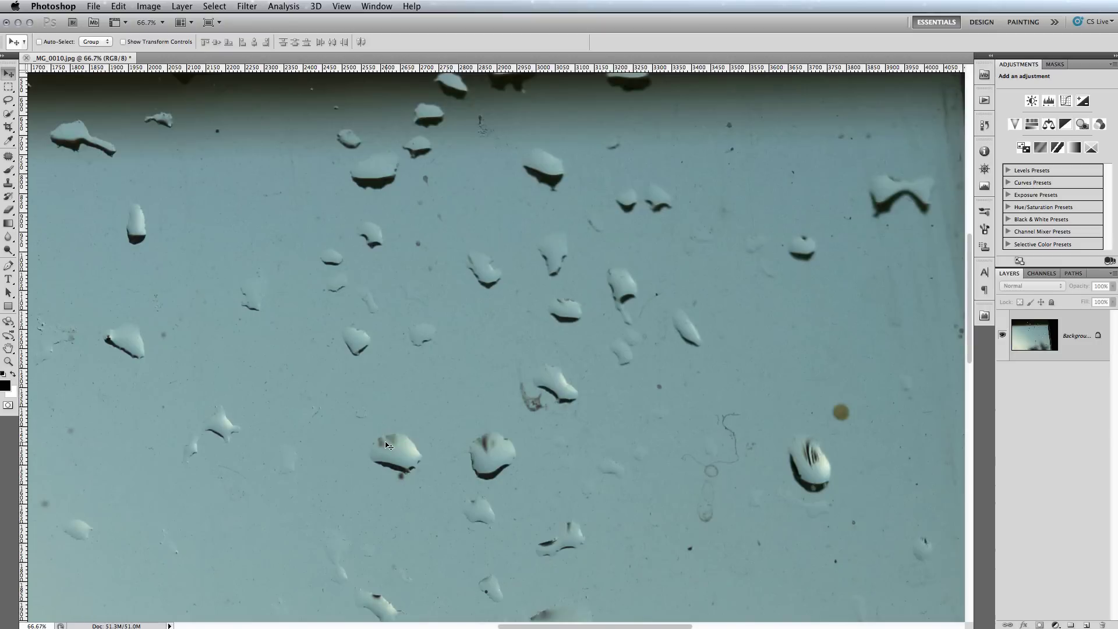
- Quick-select the water drop near the lower centre, check its edge up close, and copy it
click(8, 114)
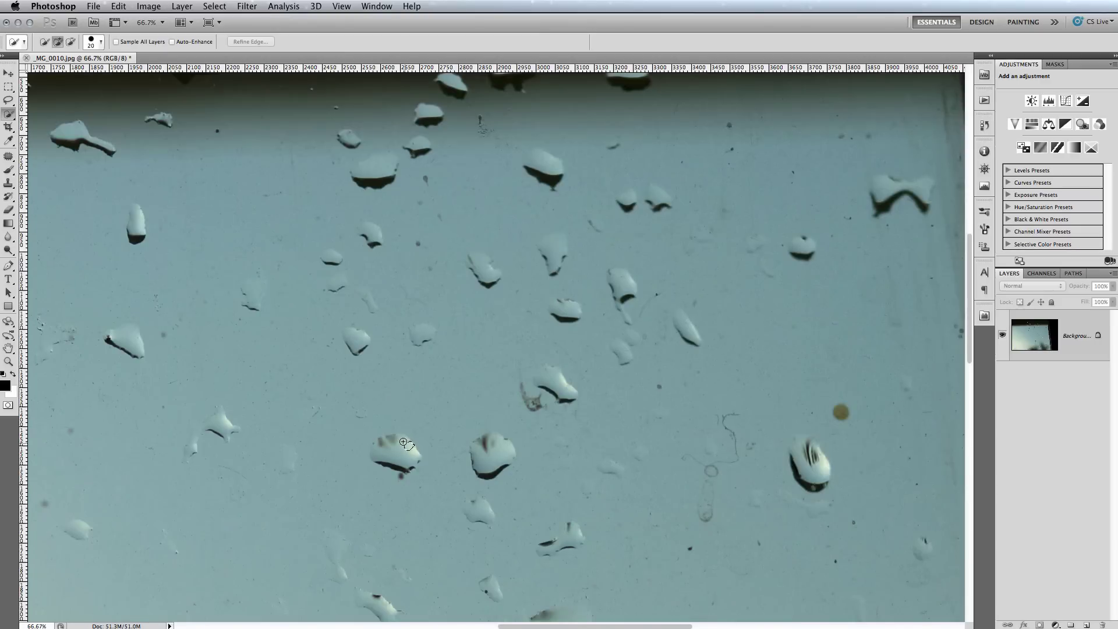
mouse_move(390, 440)
mouse_down()
mouse_move(373, 454)
mouse_move(407, 468)
mouse_up()
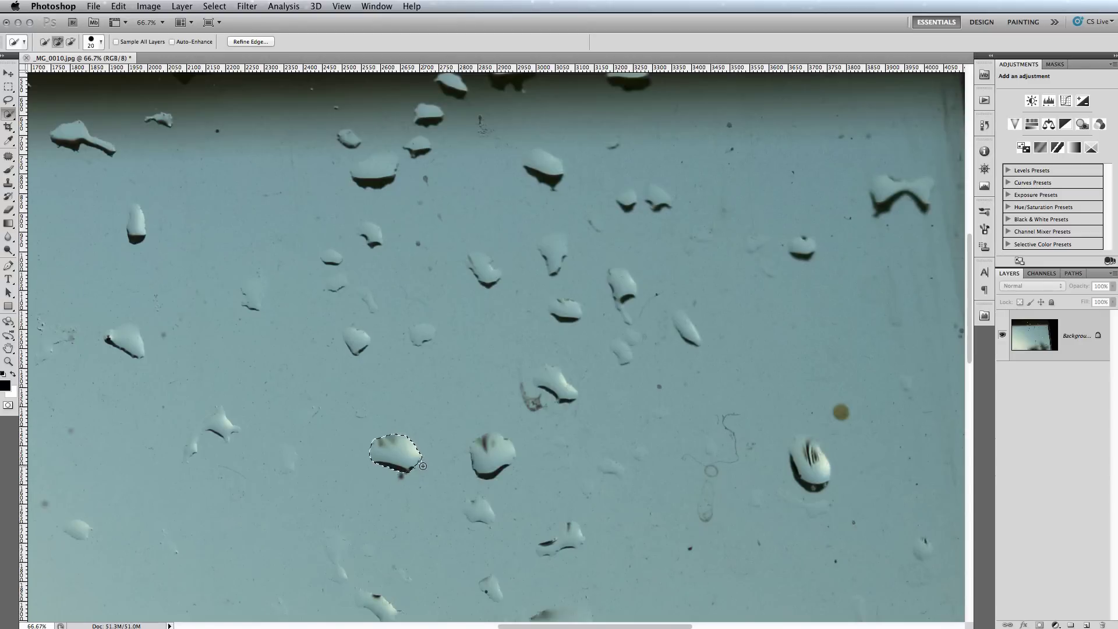
key(alt)
key(super+plus)
key(super+plus)
key(super+plus)
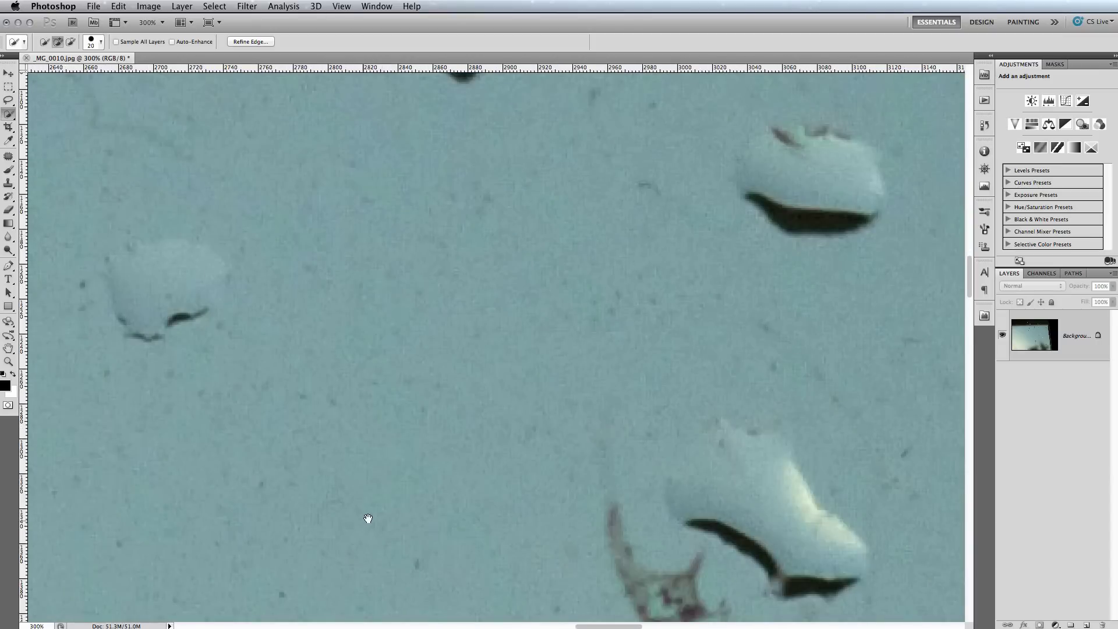
drag(357, 539, 592, 180)
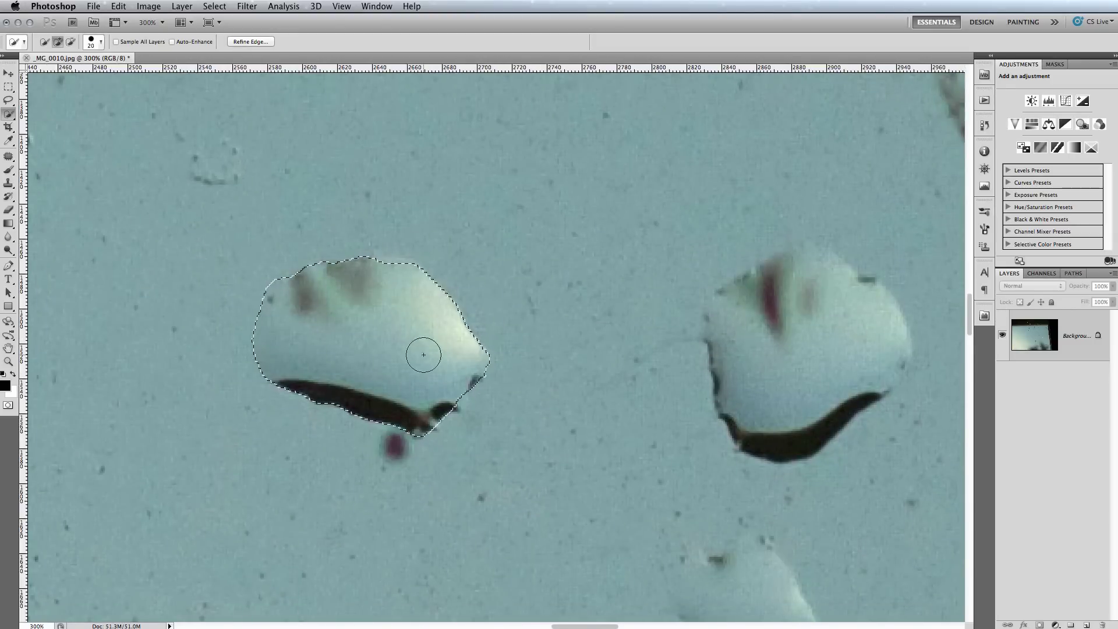
click(119, 5)
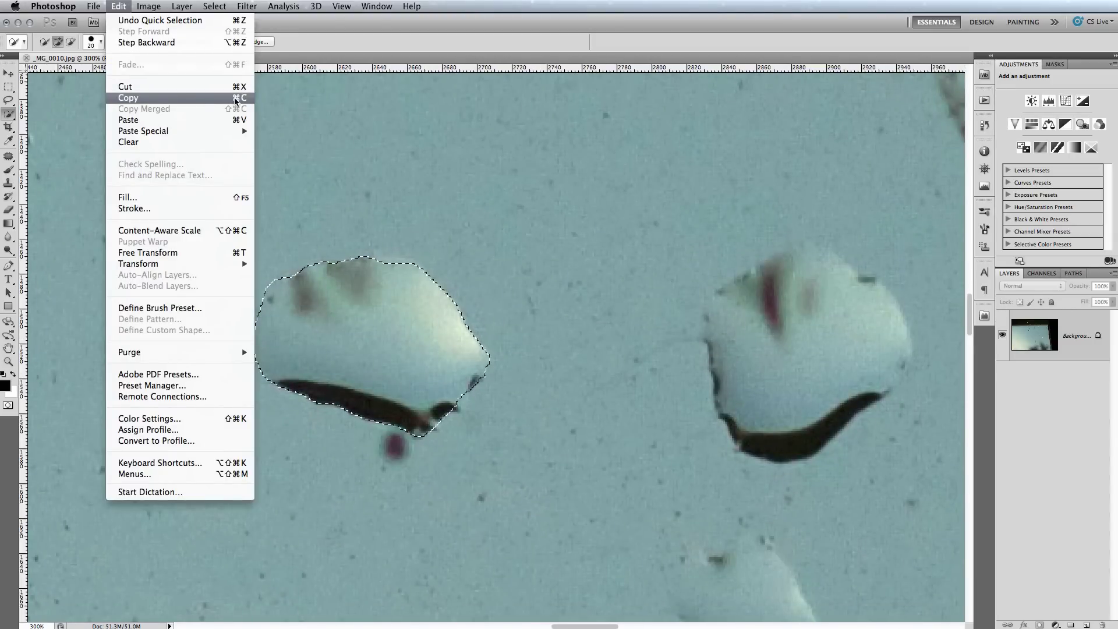
click(196, 99)
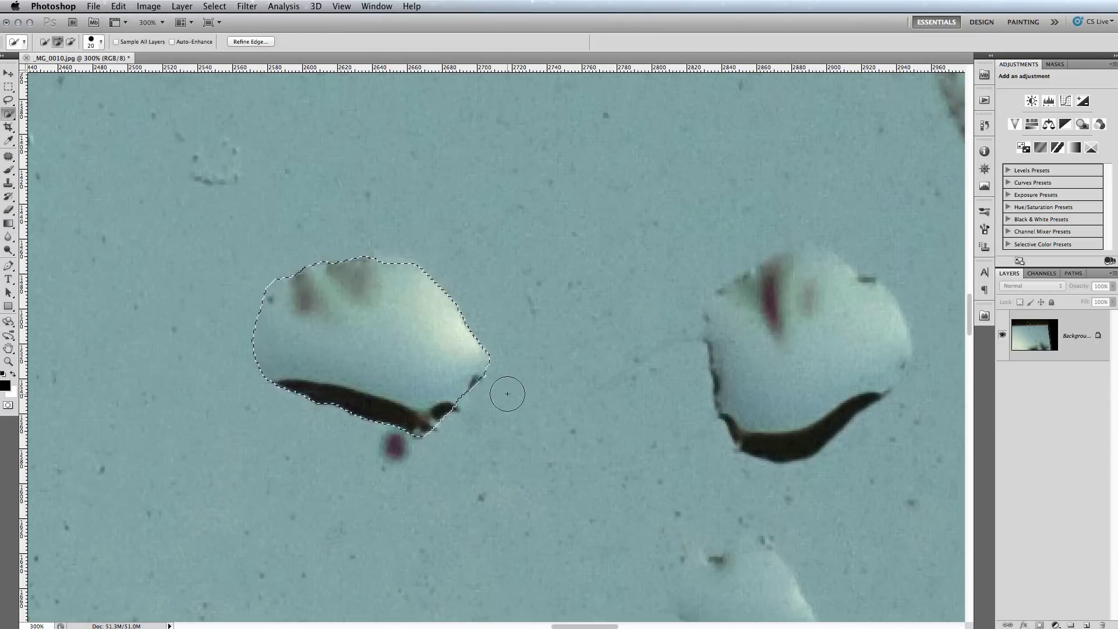
click(94, 6)
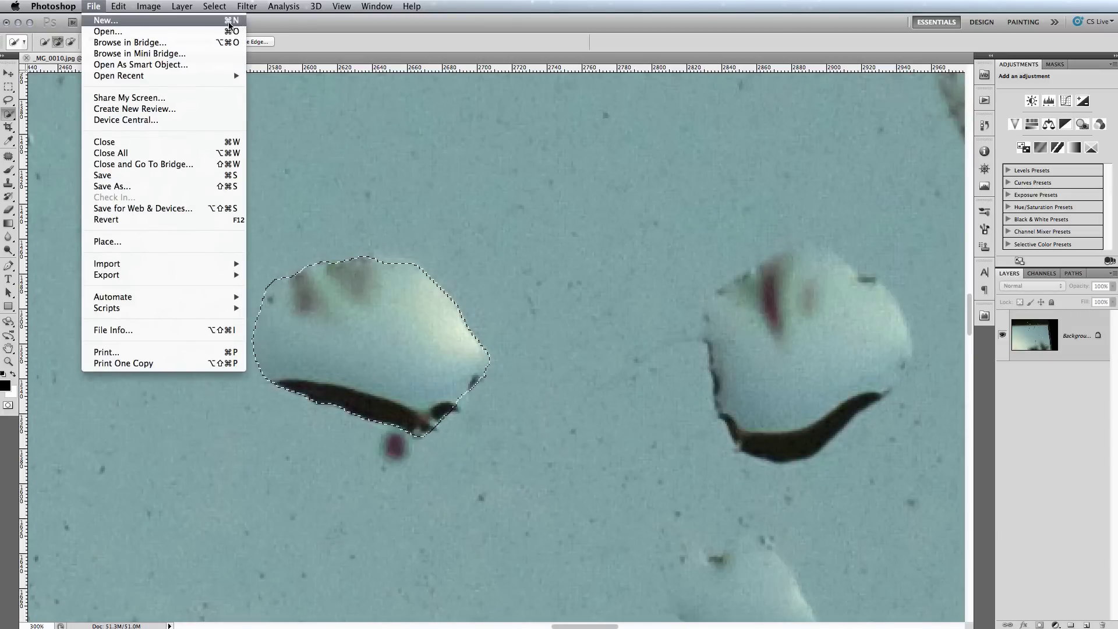
- Create a new 150 × 150 pixel document with a Transparent background
click(154, 23)
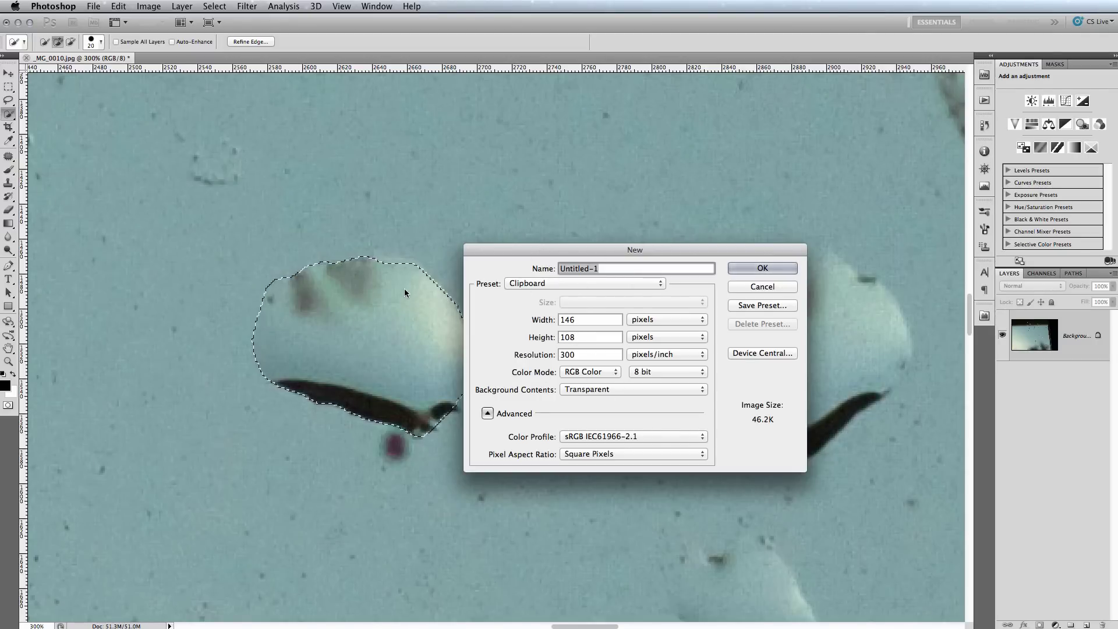
double_click(587, 322)
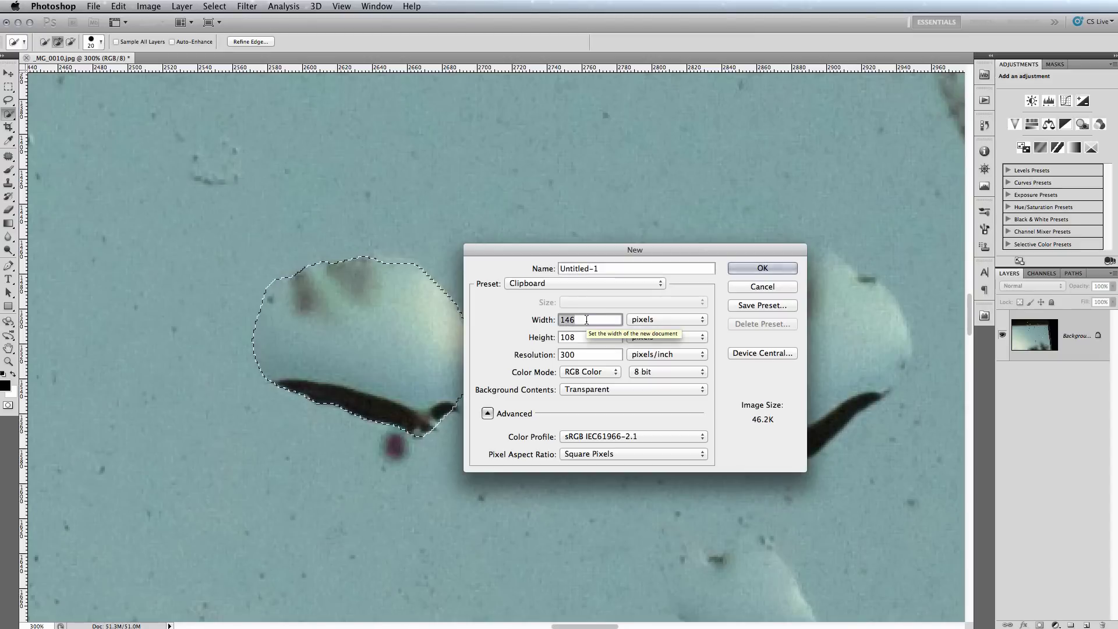
text(150)
key(Tab)
text(150)
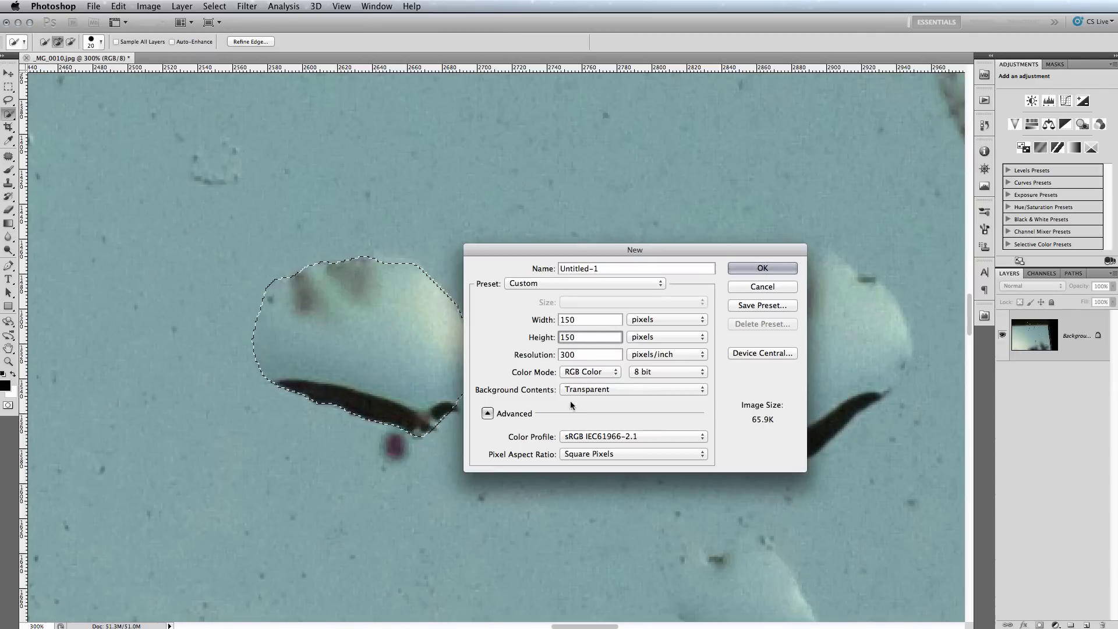
click(665, 390)
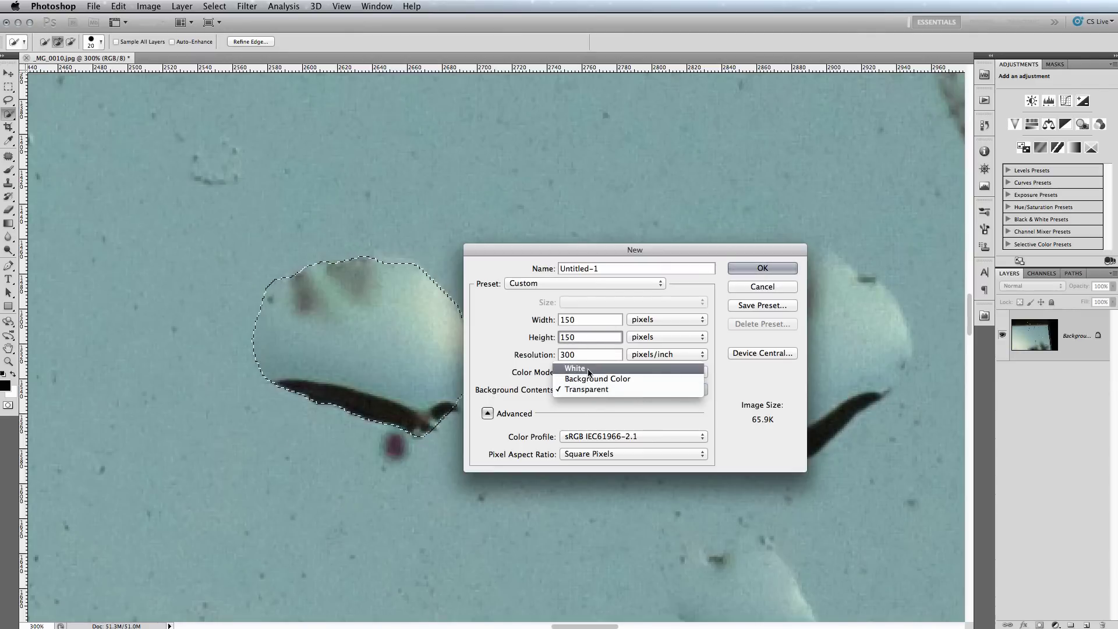
click(615, 389)
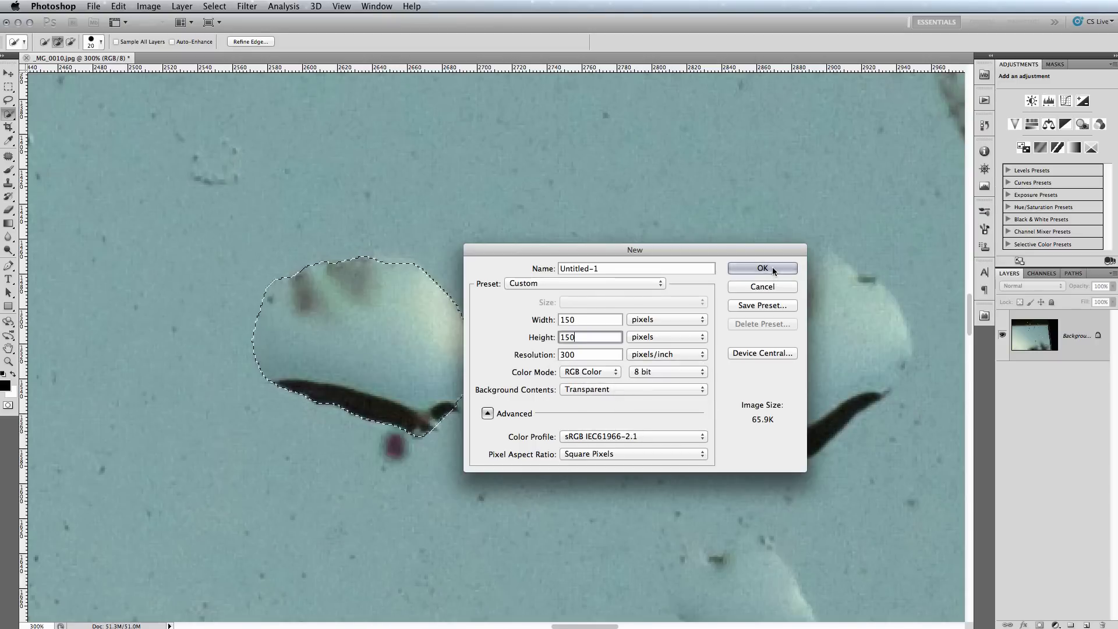
click(754, 269)
- Paste the drop into Untitled-1, save it as Drop1.png, and return to the photo
click(118, 6)
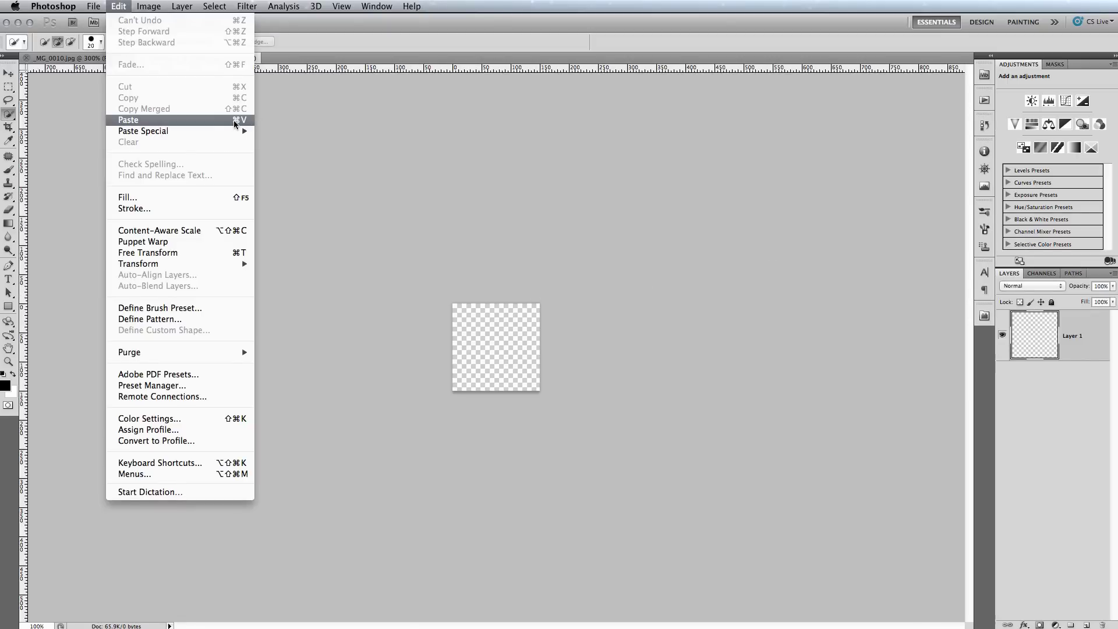
click(198, 120)
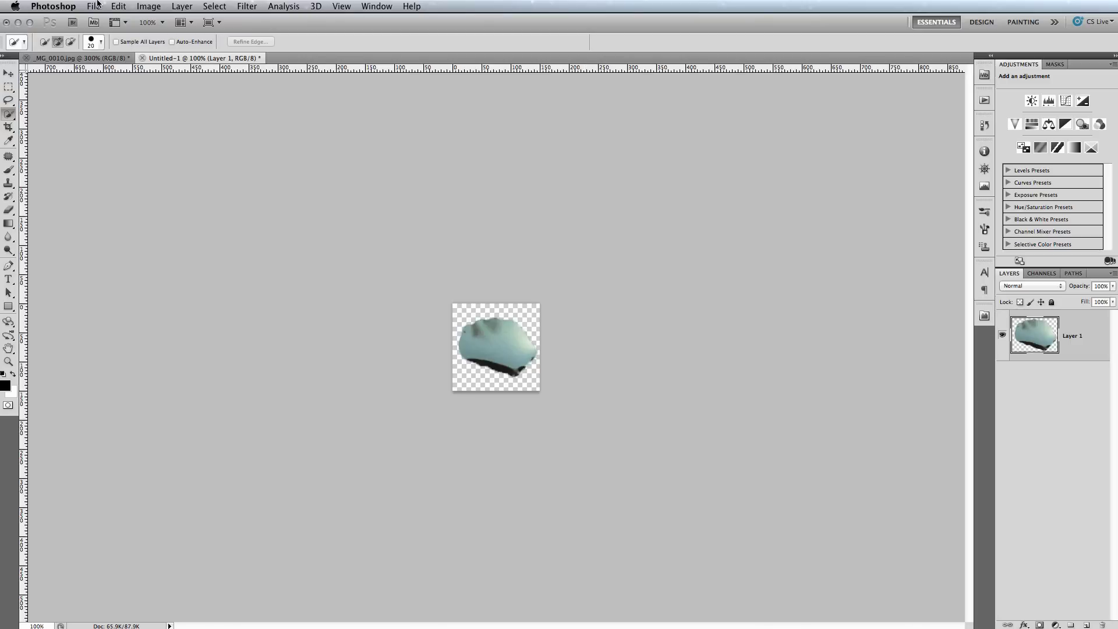
click(94, 6)
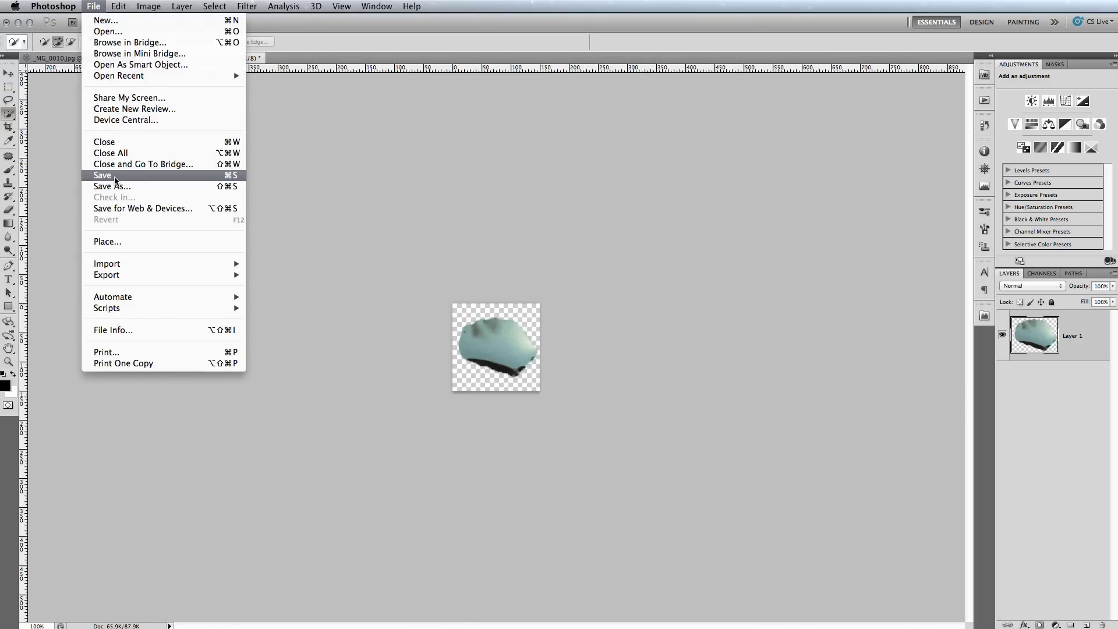
click(115, 175)
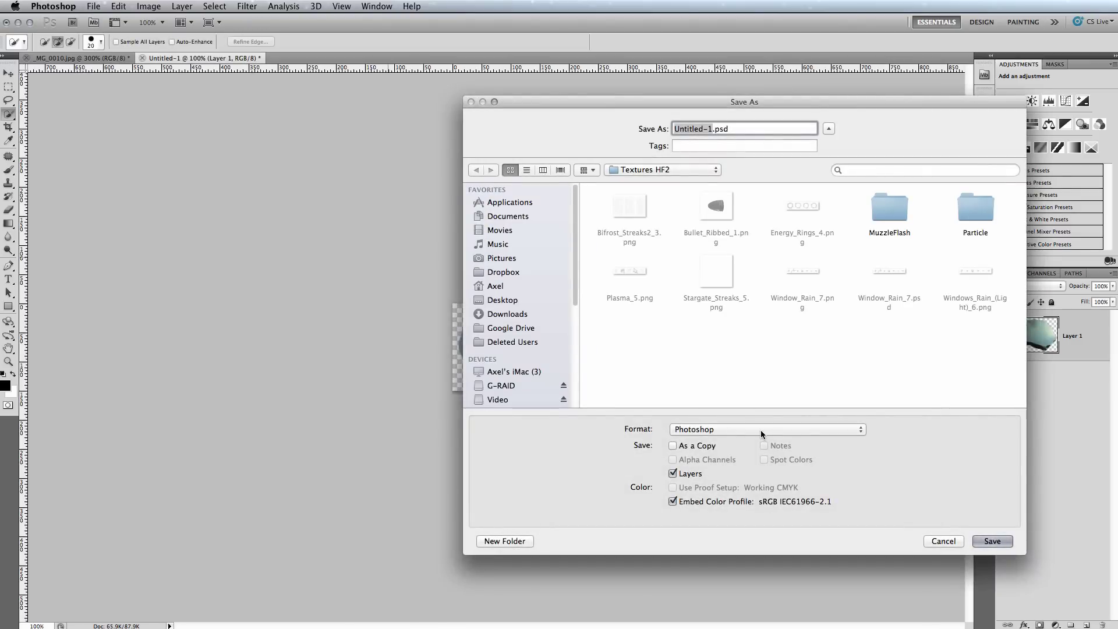
click(760, 430)
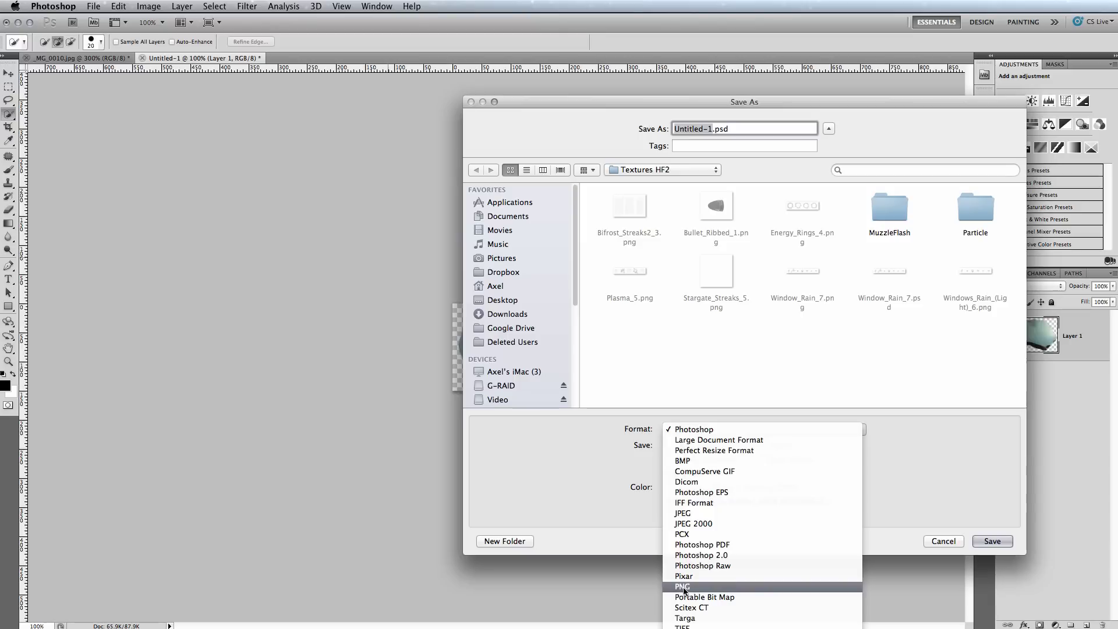
click(701, 588)
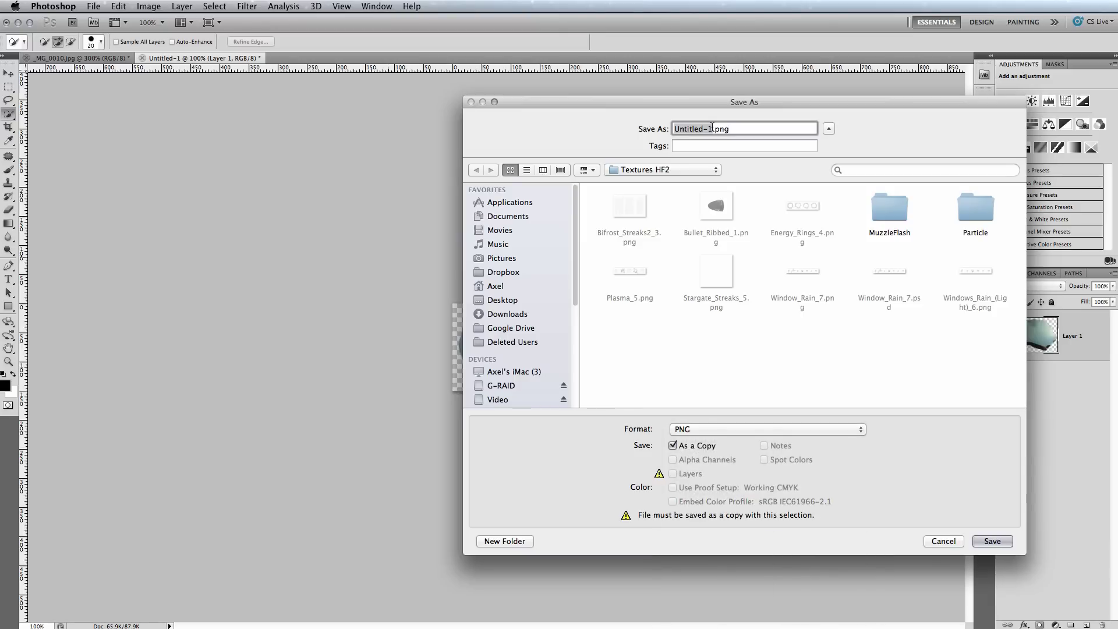
text(Drop1)
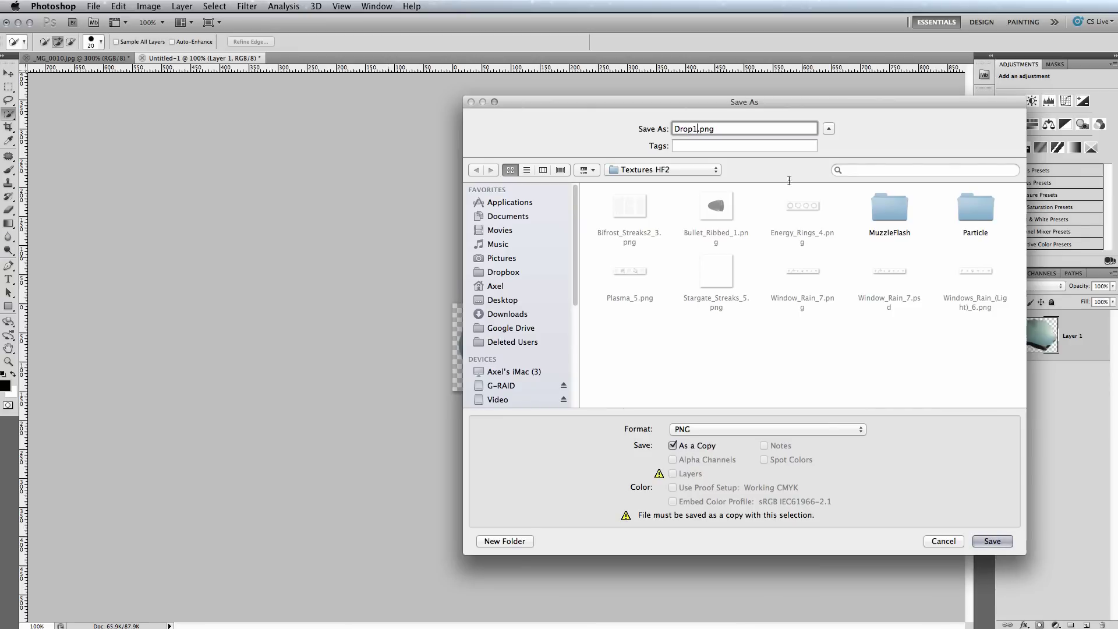
key(Return)
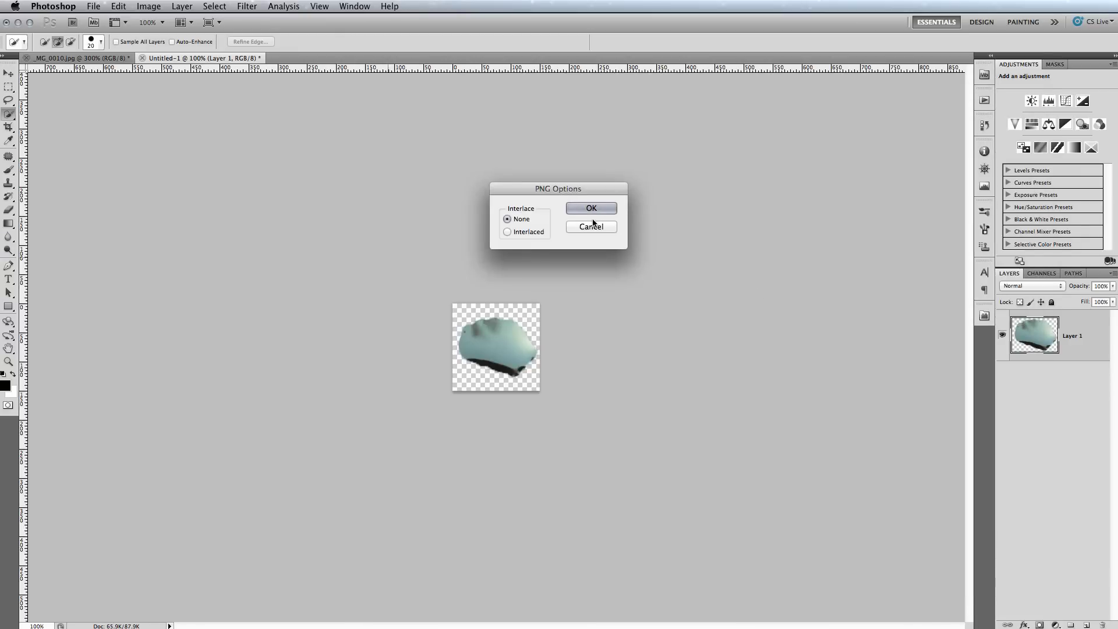
click(593, 208)
click(57, 58)
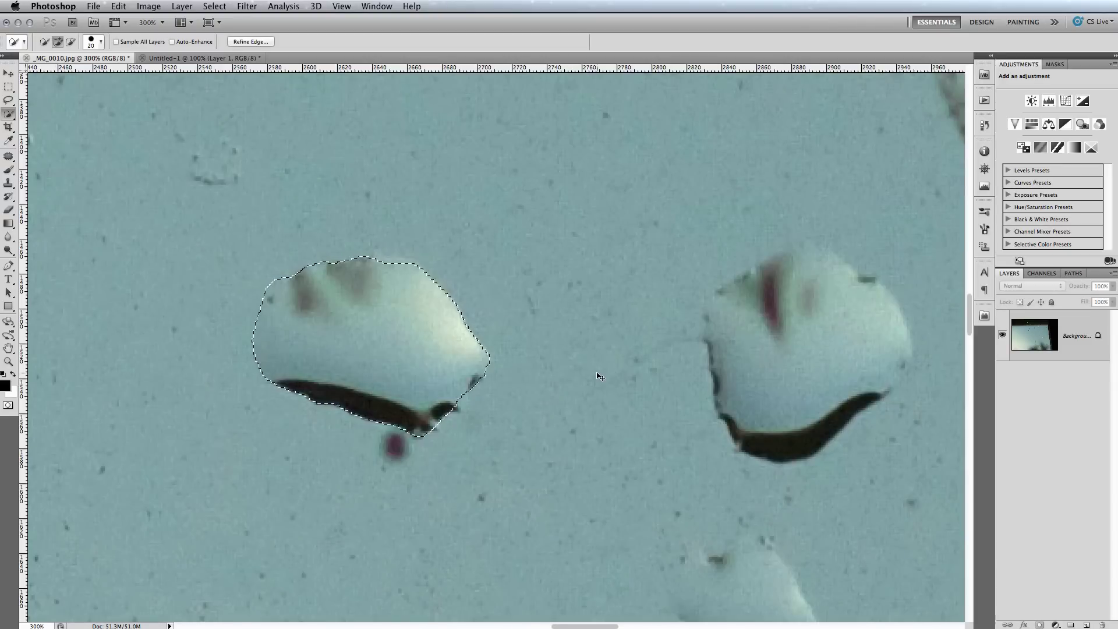
- Deselect, zoom back to 100%, and select and copy a drop in the middle of the view
key(super+d)
key(super+1)
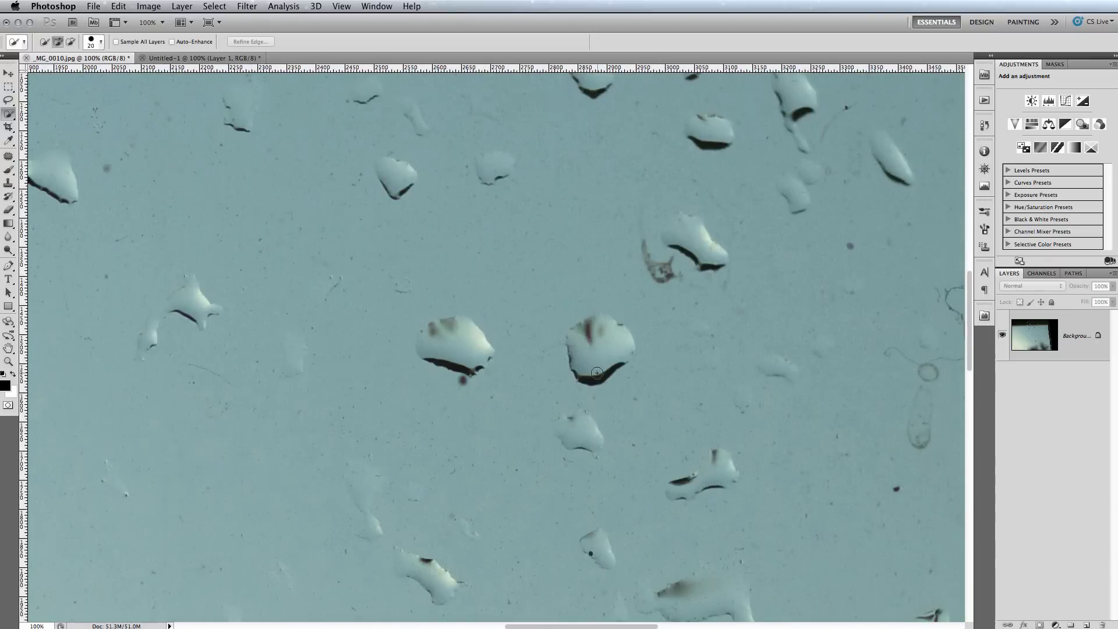
mouse_move(624, 331)
mouse_down()
mouse_move(580, 355)
mouse_move(599, 376)
mouse_move(582, 326)
mouse_move(569, 336)
mouse_move(581, 368)
mouse_move(637, 360)
mouse_up()
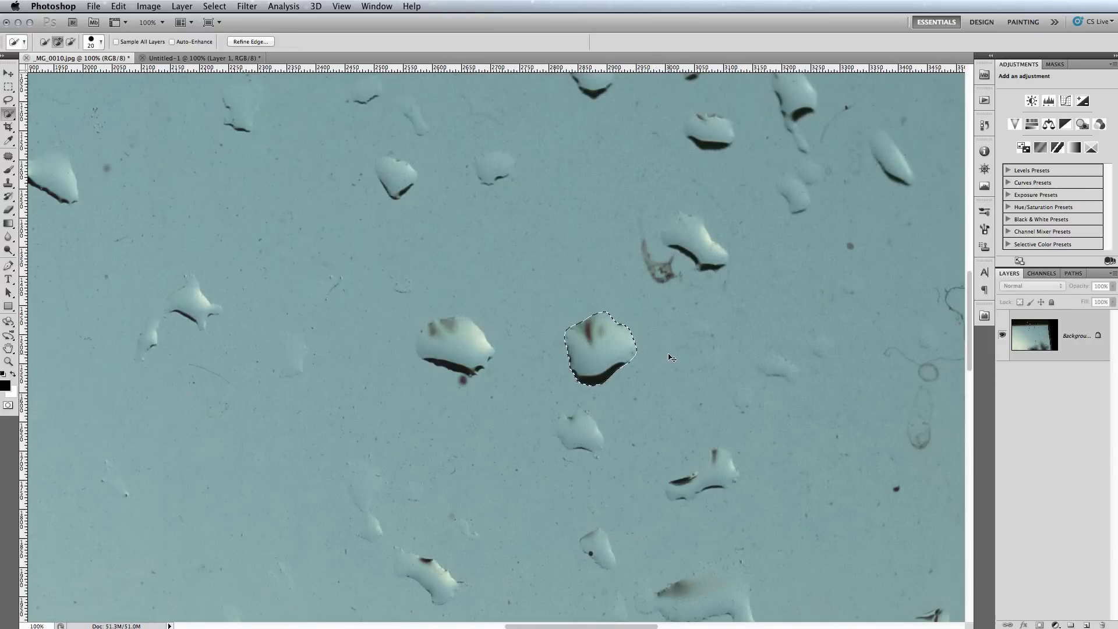
key(ctrl+c)
- Create a new 140 × 140 transparent document and paste the drop into it
key(ctrl+n)
drag(605, 319, 535, 322)
text(140)
key(Tab)
text(140)
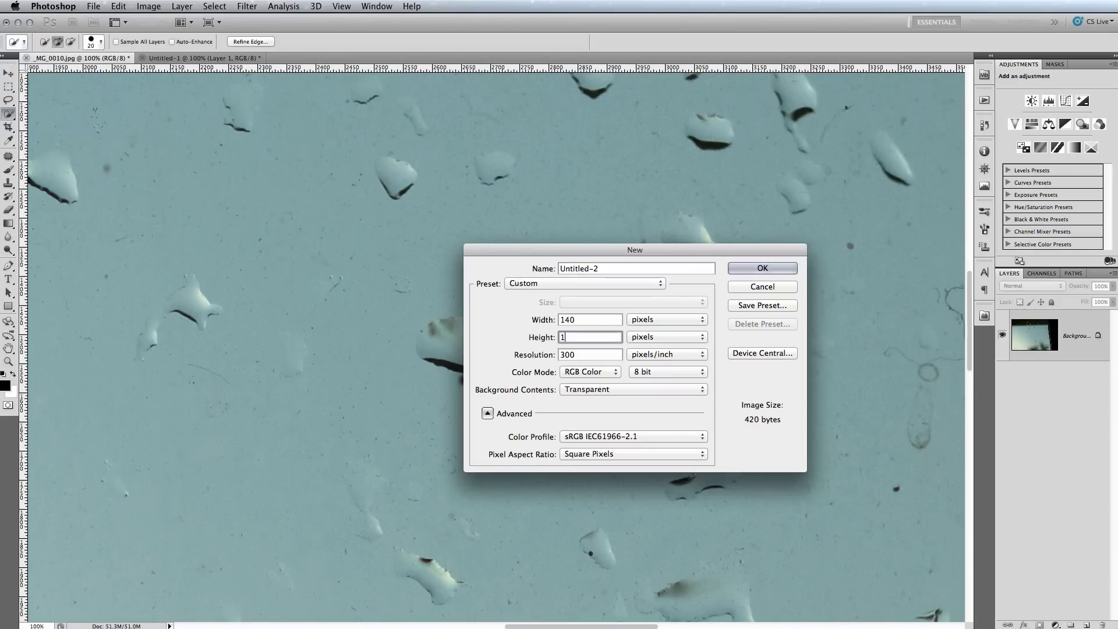
click(762, 267)
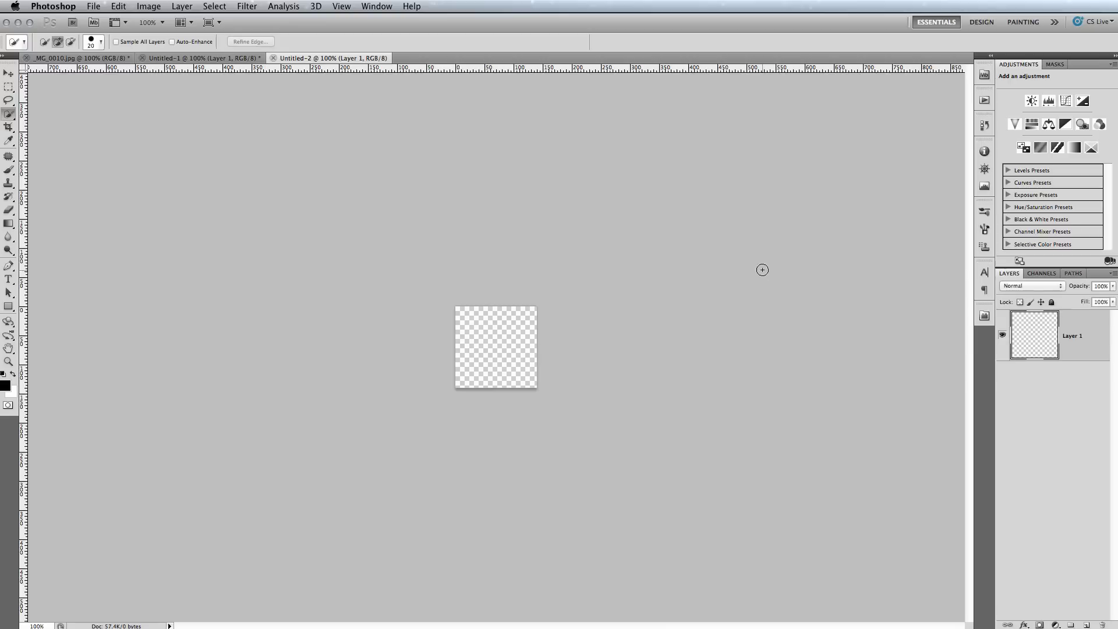
key(super+v)
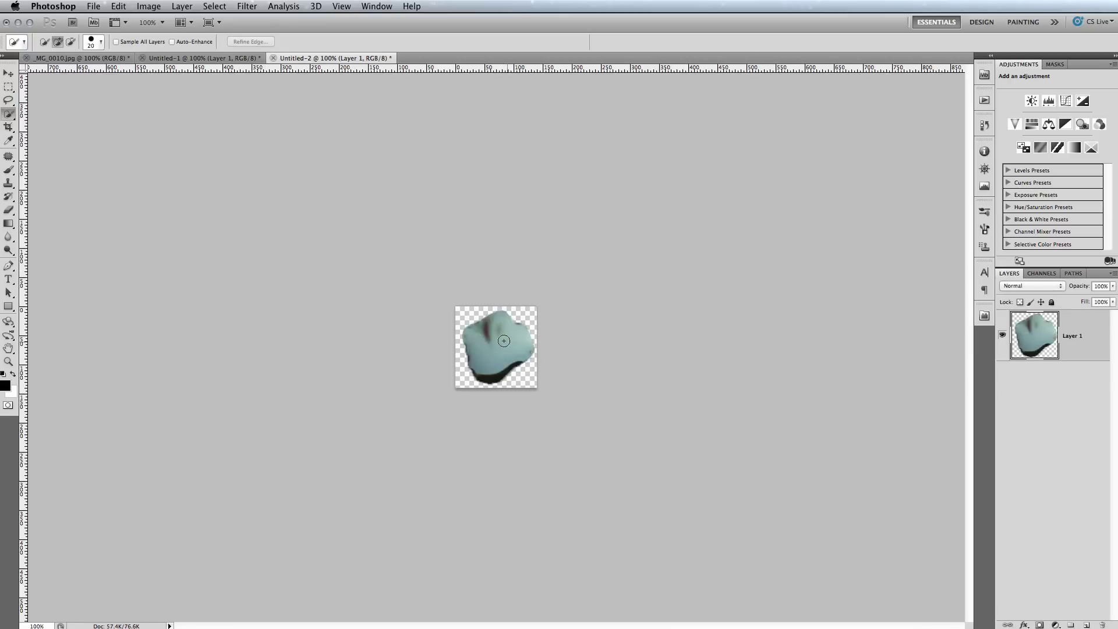
- Save the new document as Drop2.png and go back to the _MG_0010.jpg photo
click(93, 6)
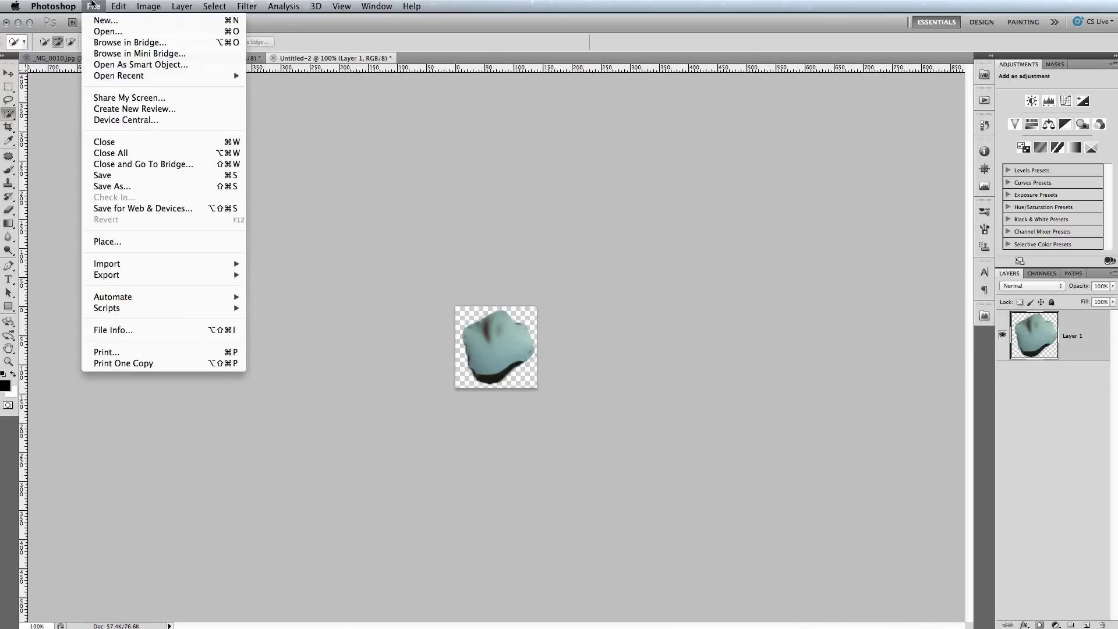
click(110, 173)
text(Drop2)
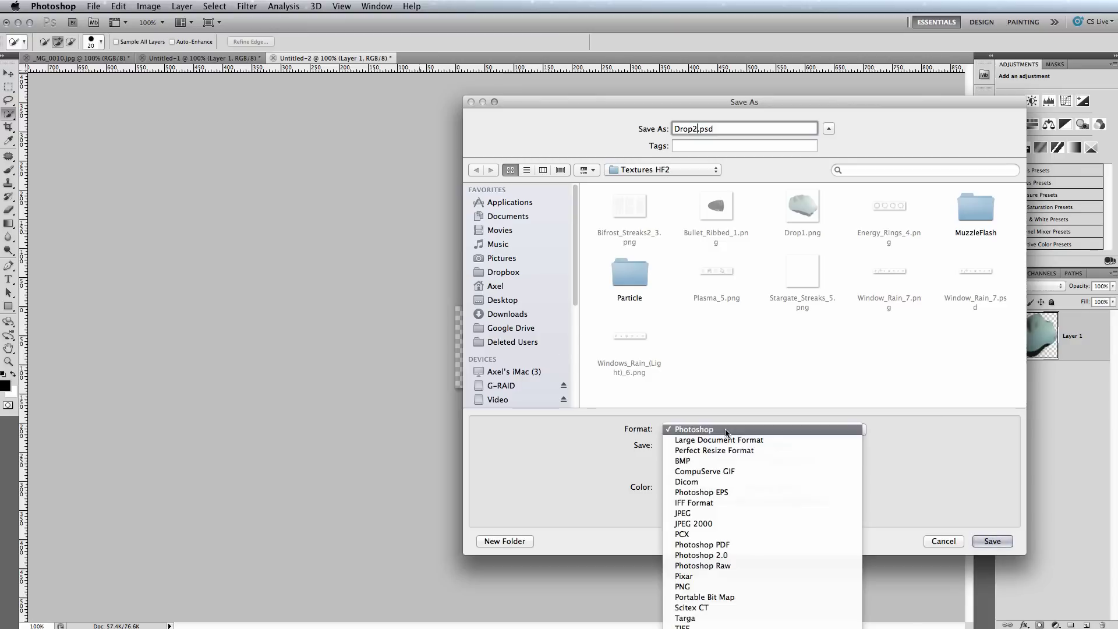
click(698, 429)
click(682, 586)
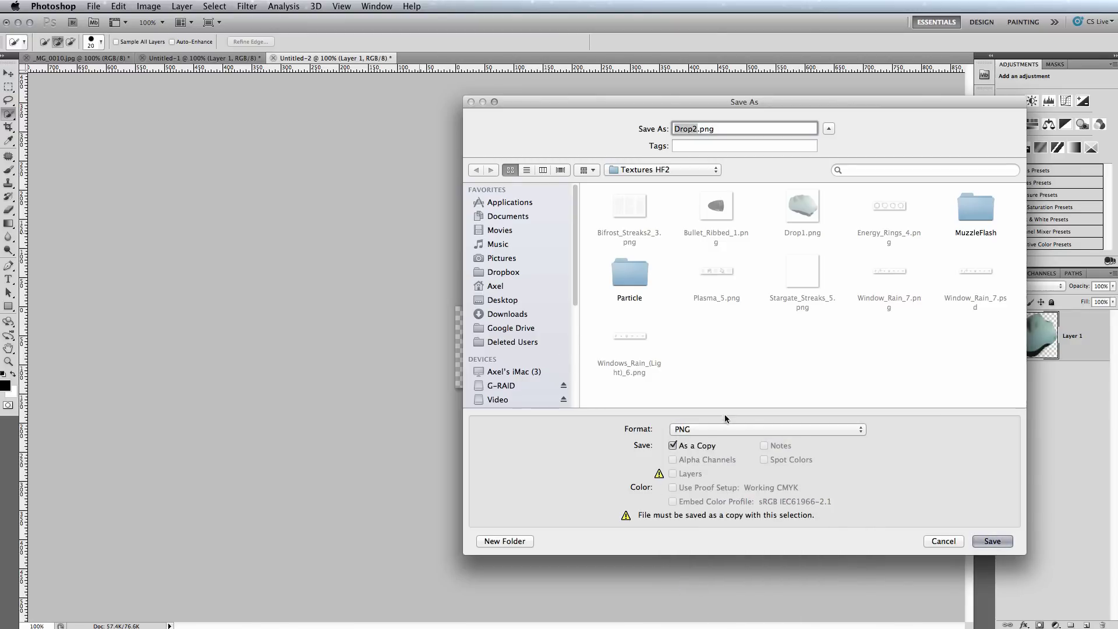
click(992, 540)
click(590, 208)
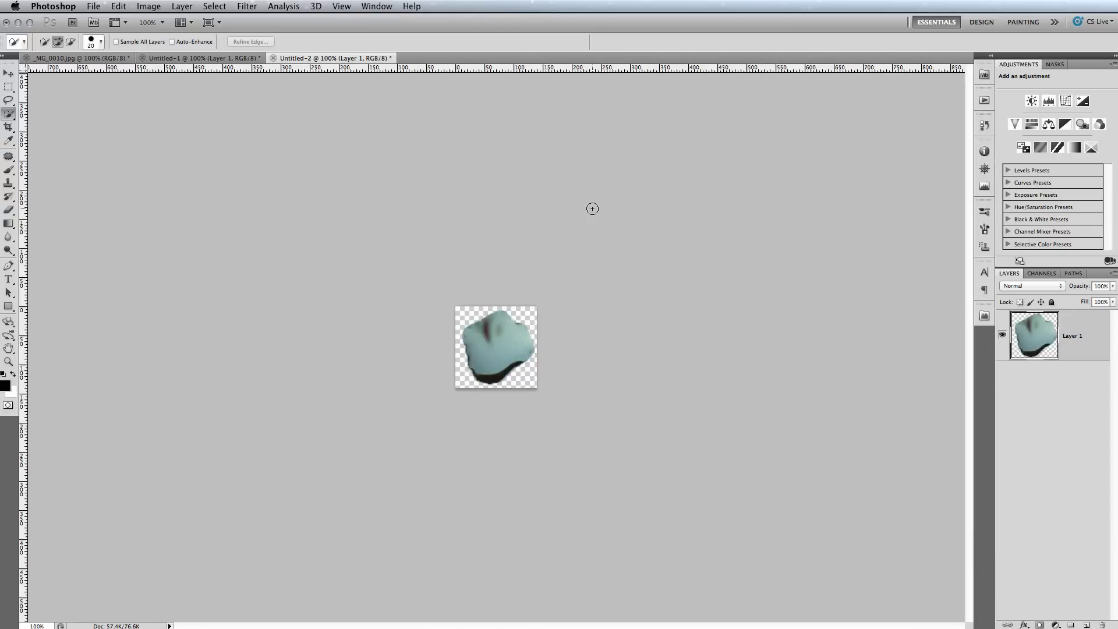
click(52, 59)
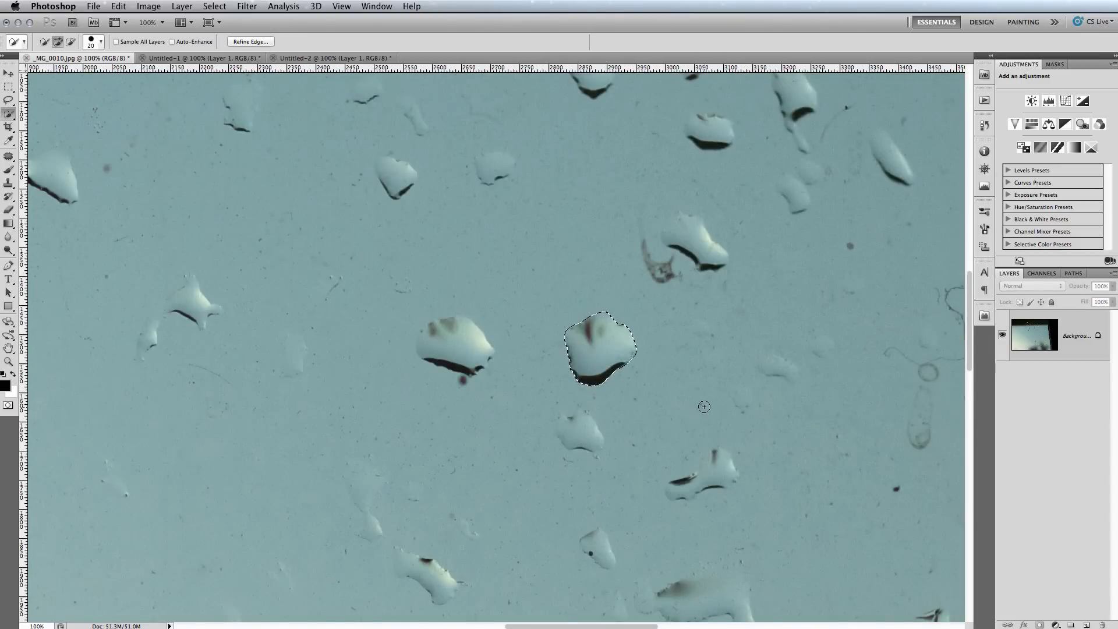
- Pan the photo to reveal more raindrops, then review each of the six cut-out drop documents
drag(767, 249, 696, 494)
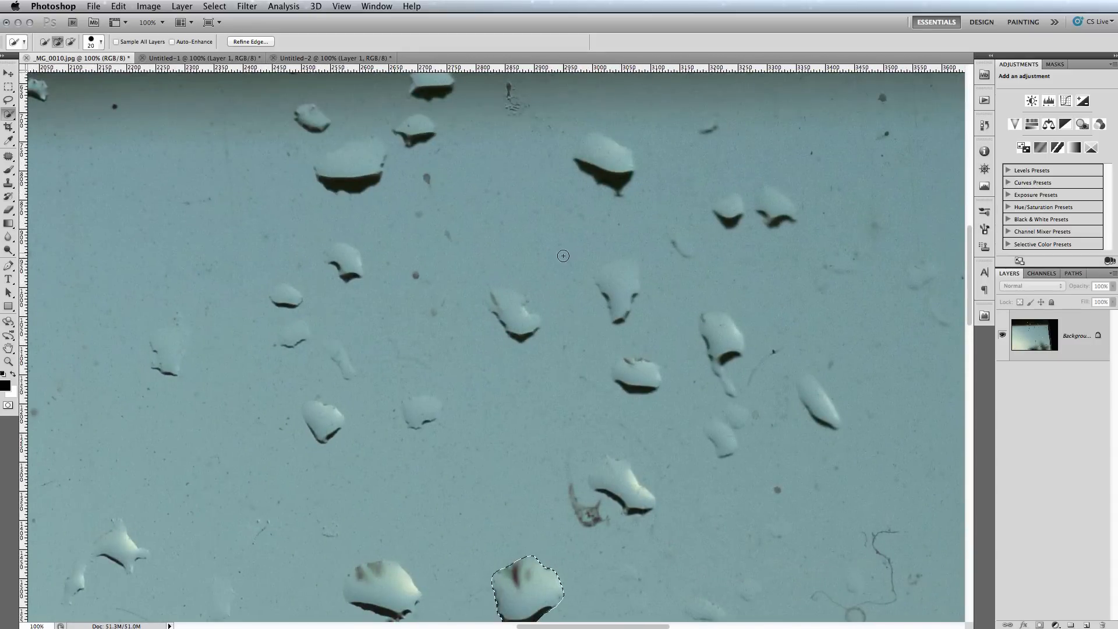
drag(553, 250, 562, 335)
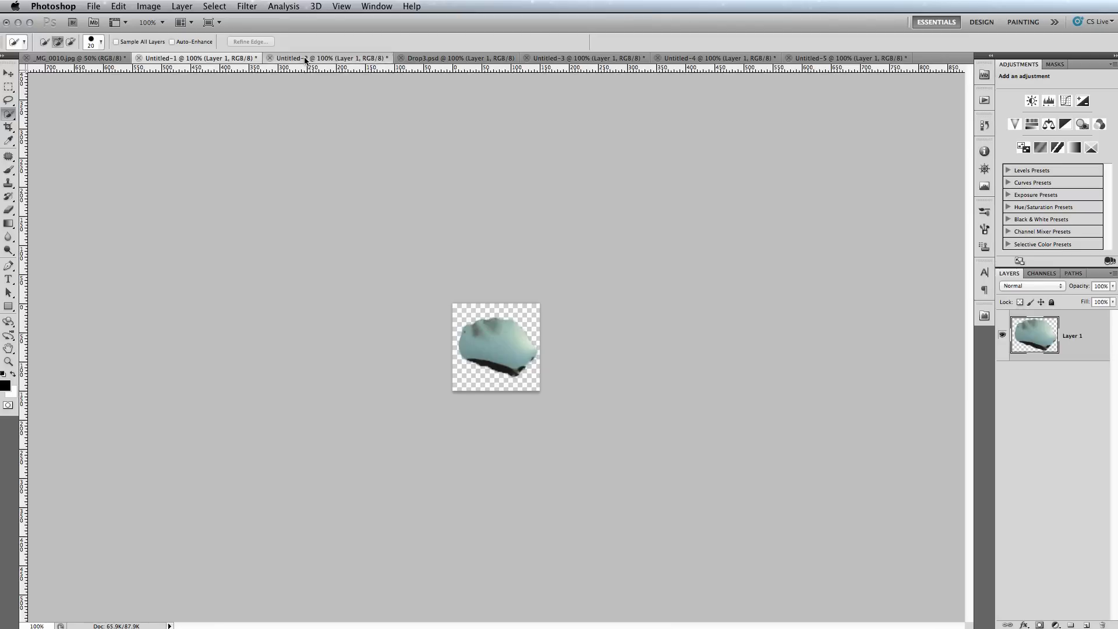
click(309, 60)
click(440, 59)
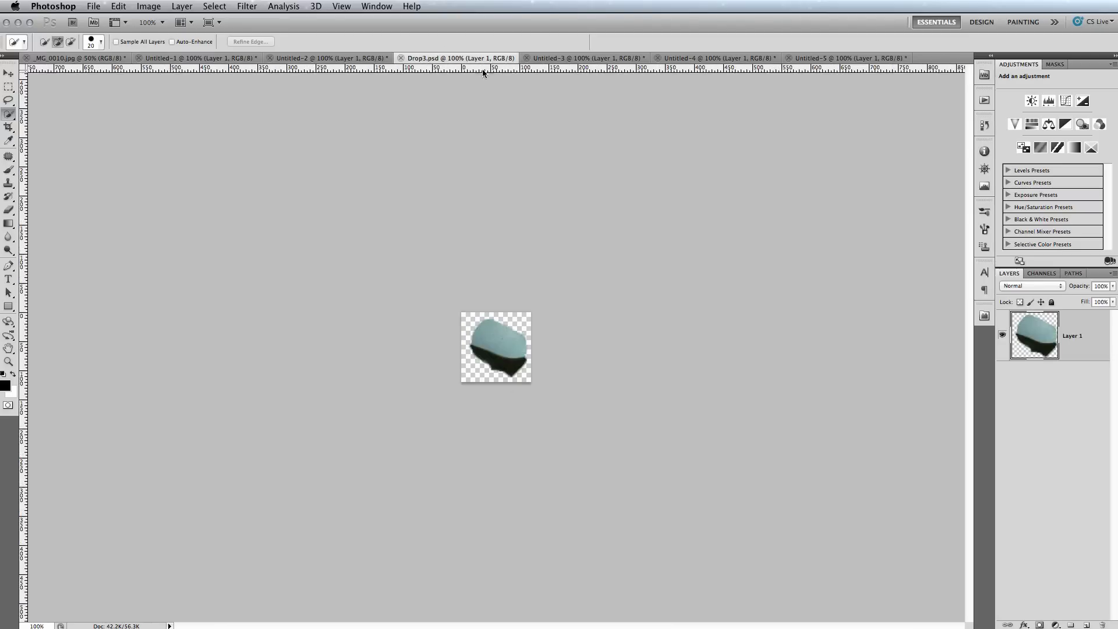
click(570, 59)
click(717, 59)
click(832, 59)
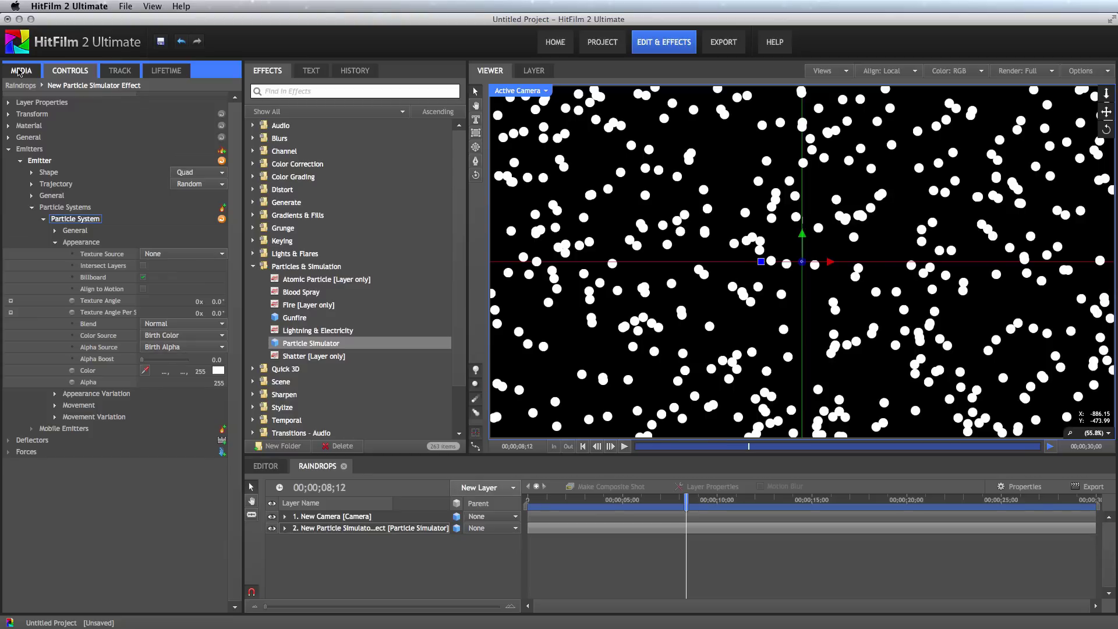
- Import Drop1.png through Drop6.png into the project media
click(21, 70)
click(96, 225)
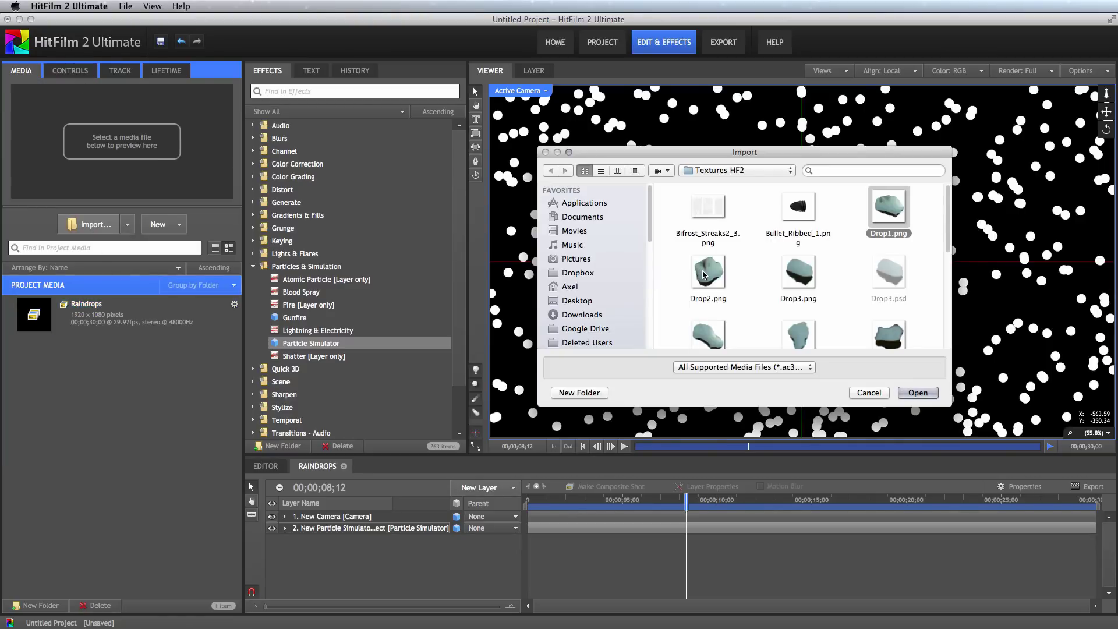
super+click(706, 273)
super+click(793, 276)
super+click(708, 333)
super+click(792, 334)
click(922, 392)
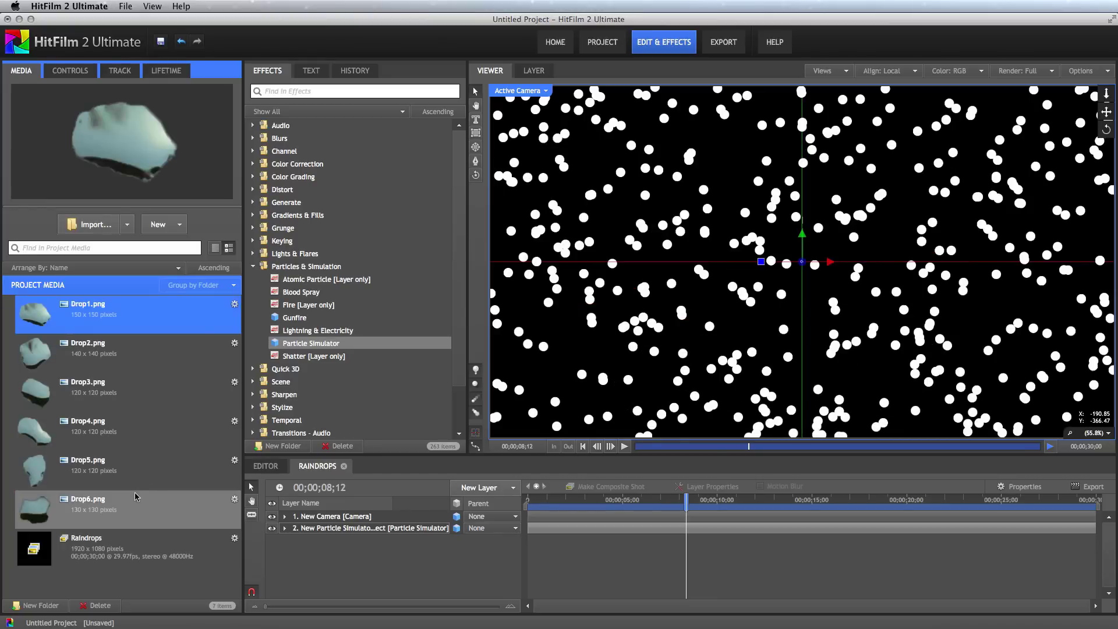
- Add the six drop images to the Raindrops timeline as hidden layers
shift+click(100, 506)
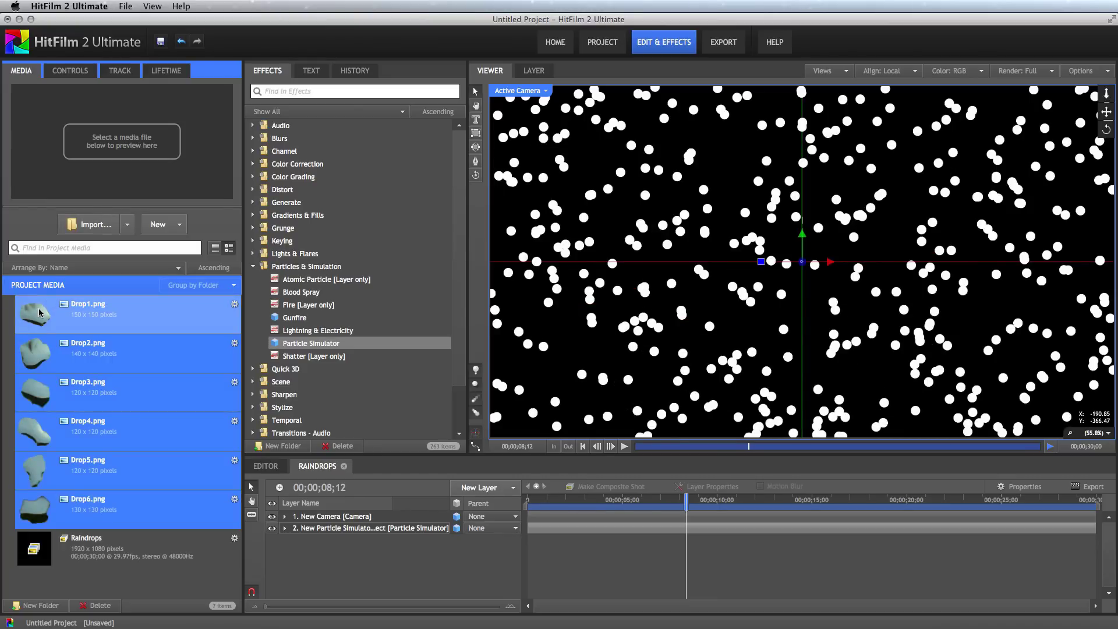
drag(39, 313, 349, 553)
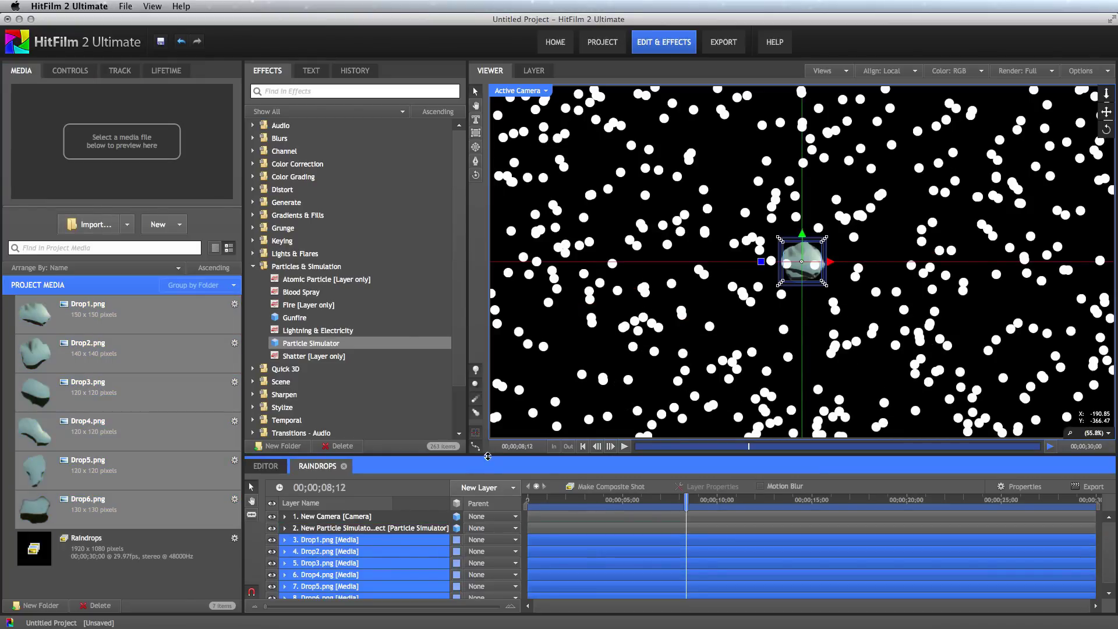
drag(487, 456, 489, 436)
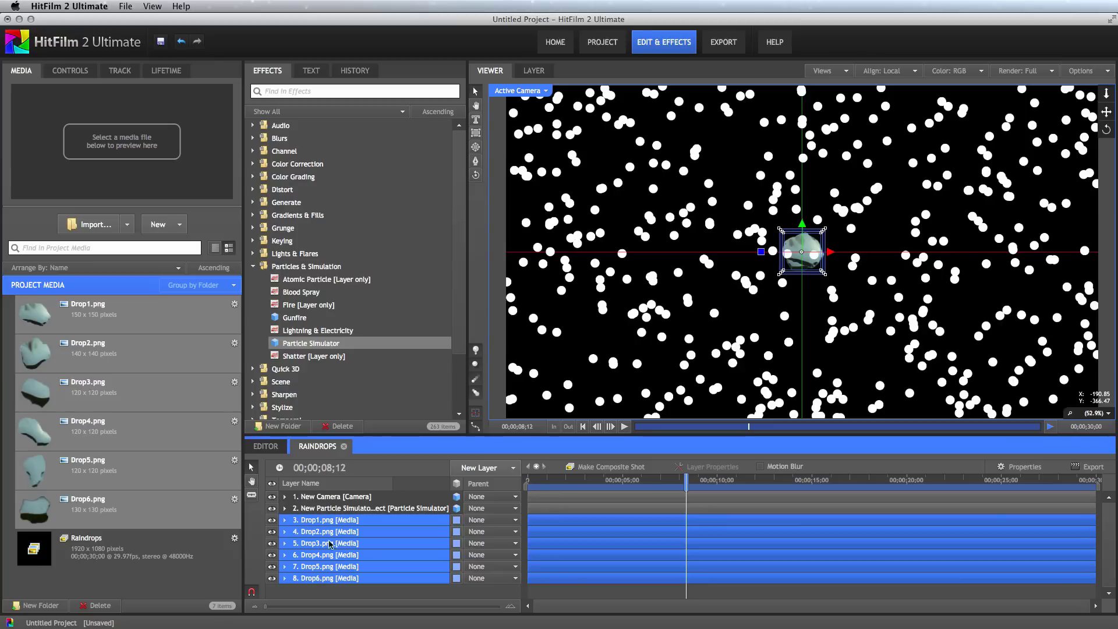
click(271, 520)
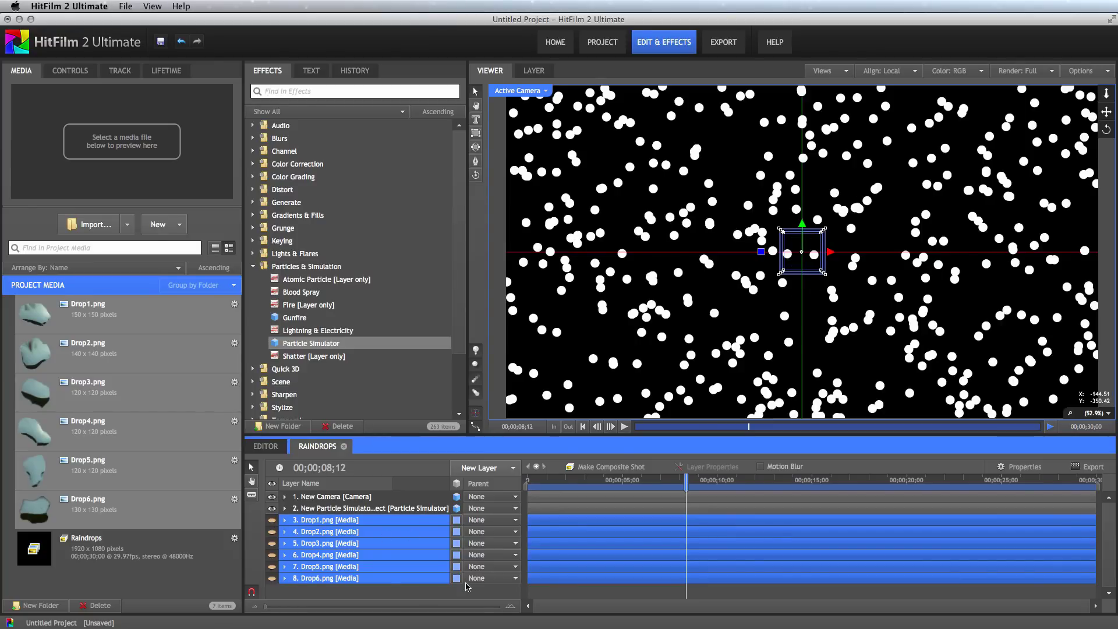
- Set the particle Texture Source to Layer, using Drop1.png as the source layer
click(351, 509)
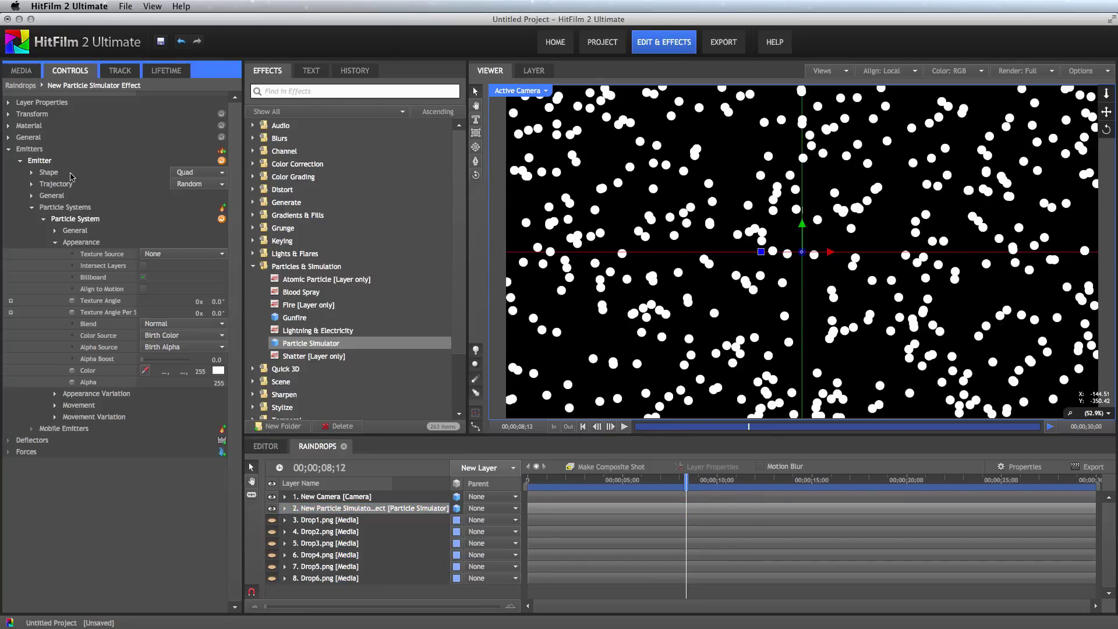
click(222, 256)
click(183, 267)
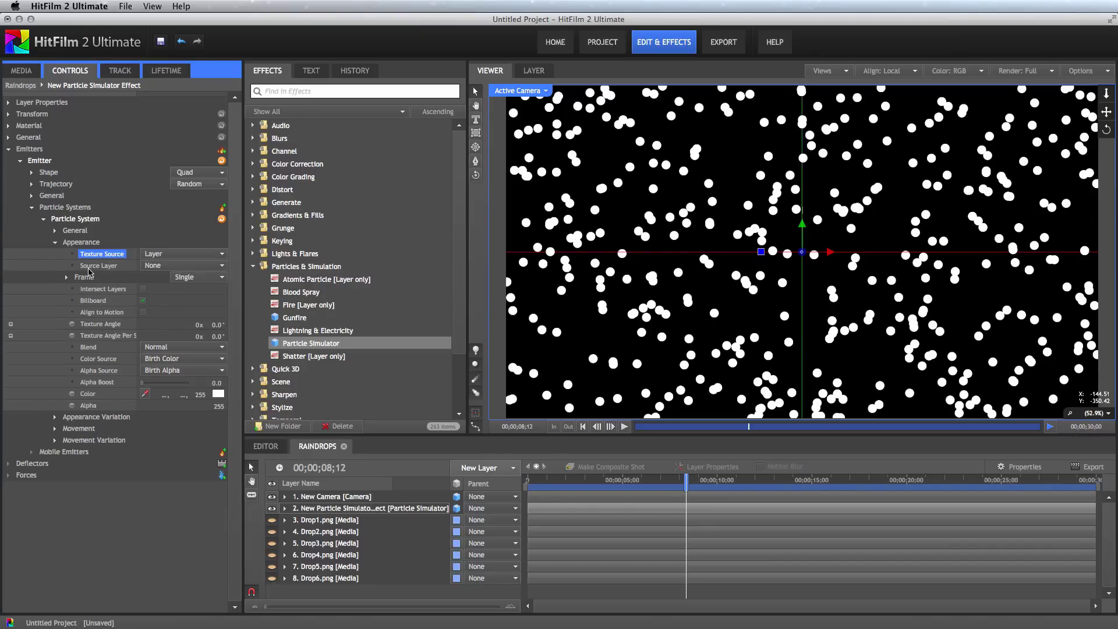
click(223, 266)
click(167, 280)
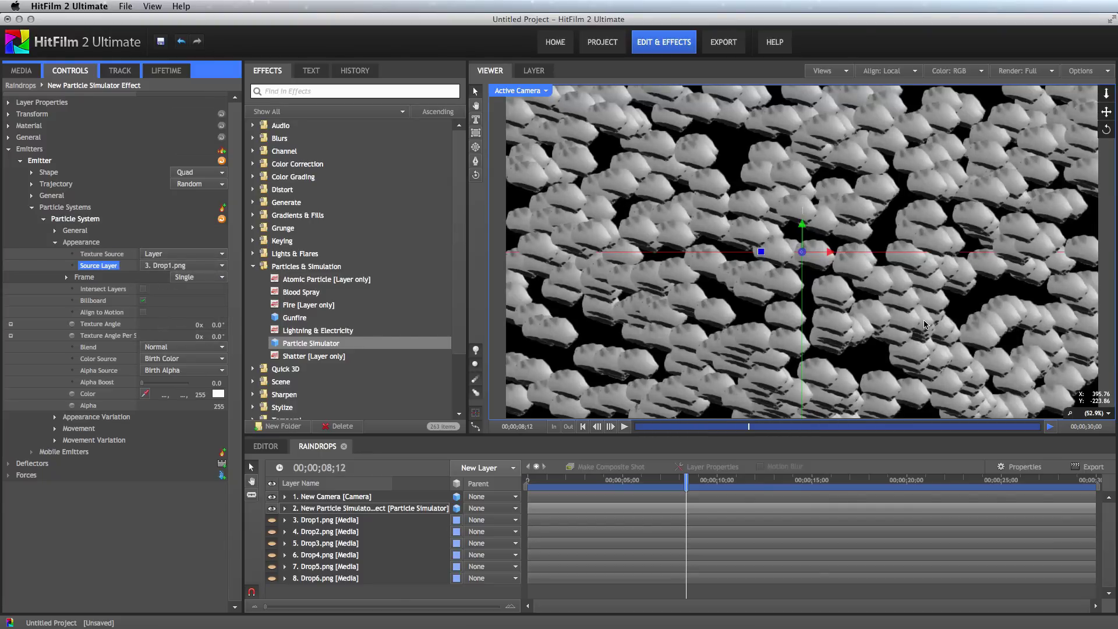
- Set the particle Movement Scale to 20, keeping Drop1.png as the texture
click(55, 430)
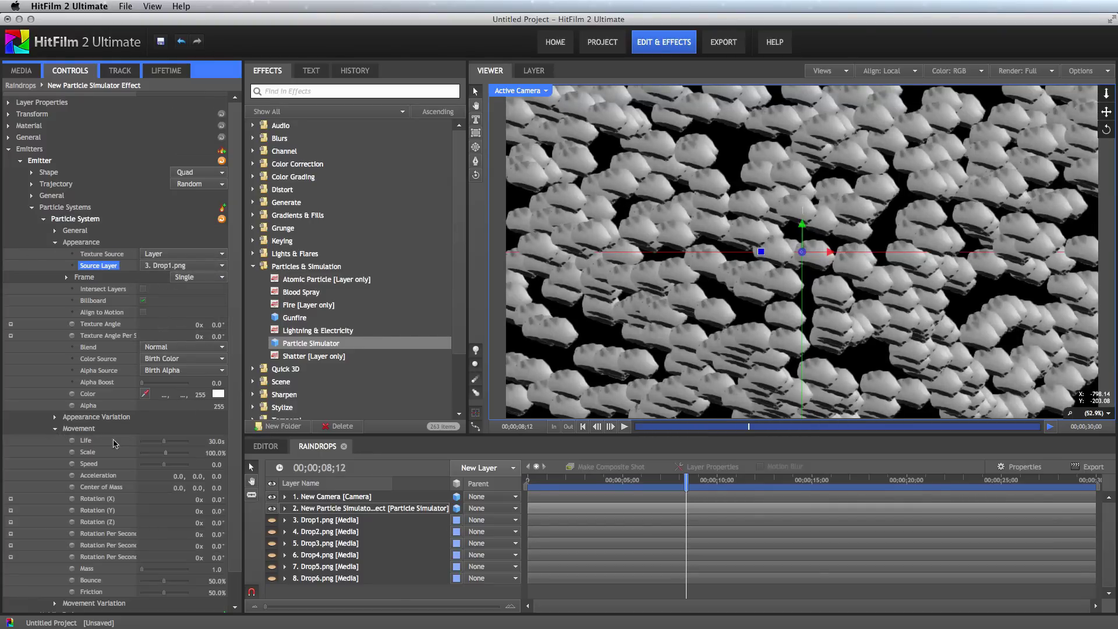
click(209, 453)
text(20)
key(Return)
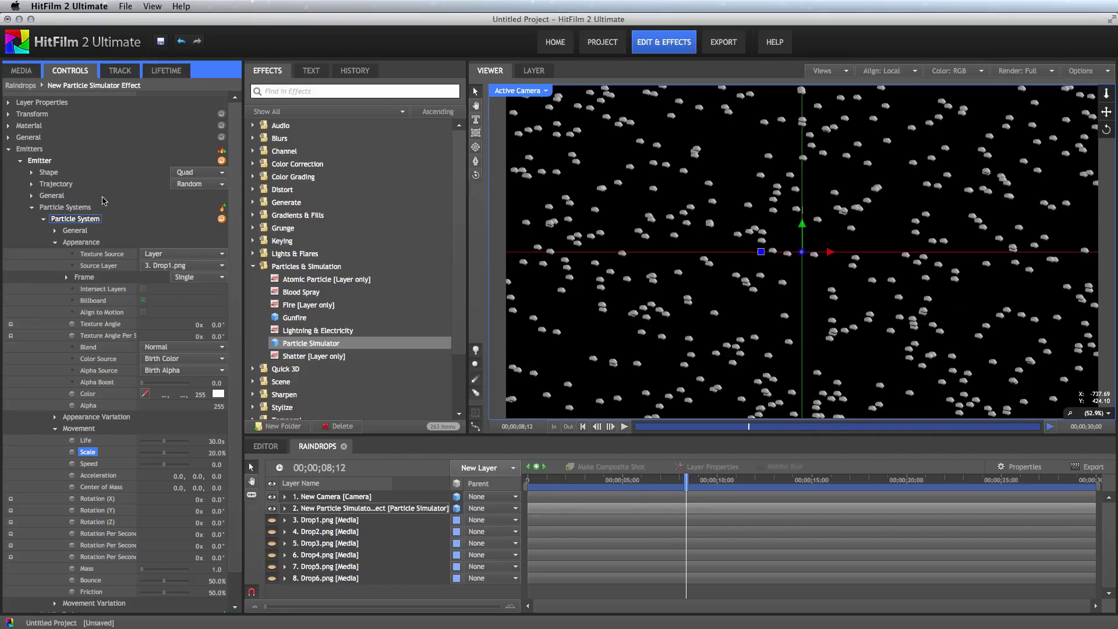
click(222, 267)
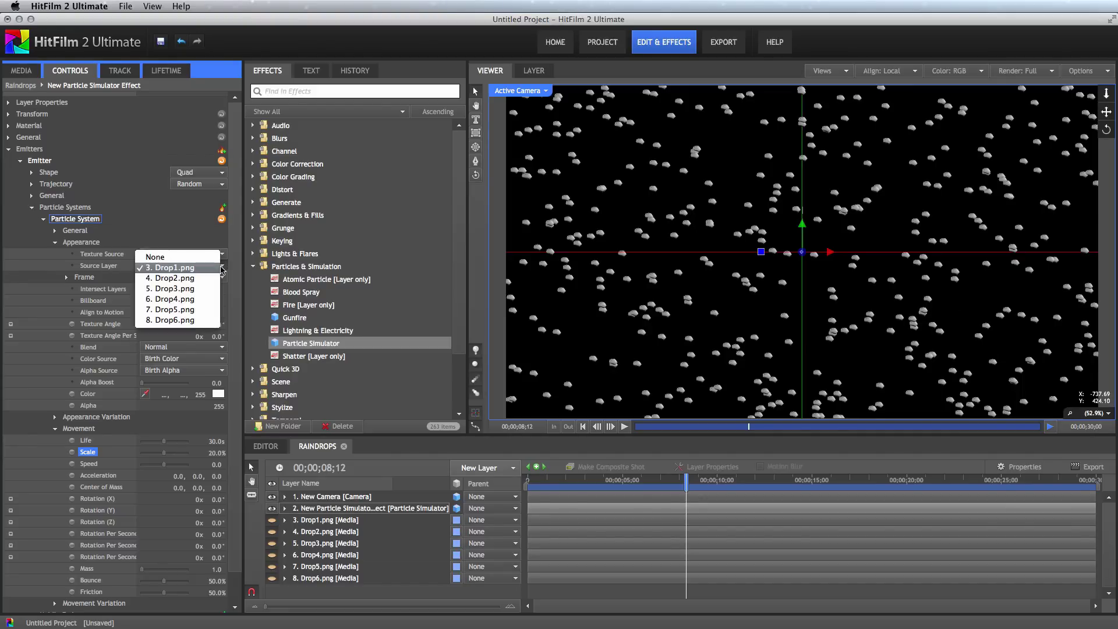
click(47, 269)
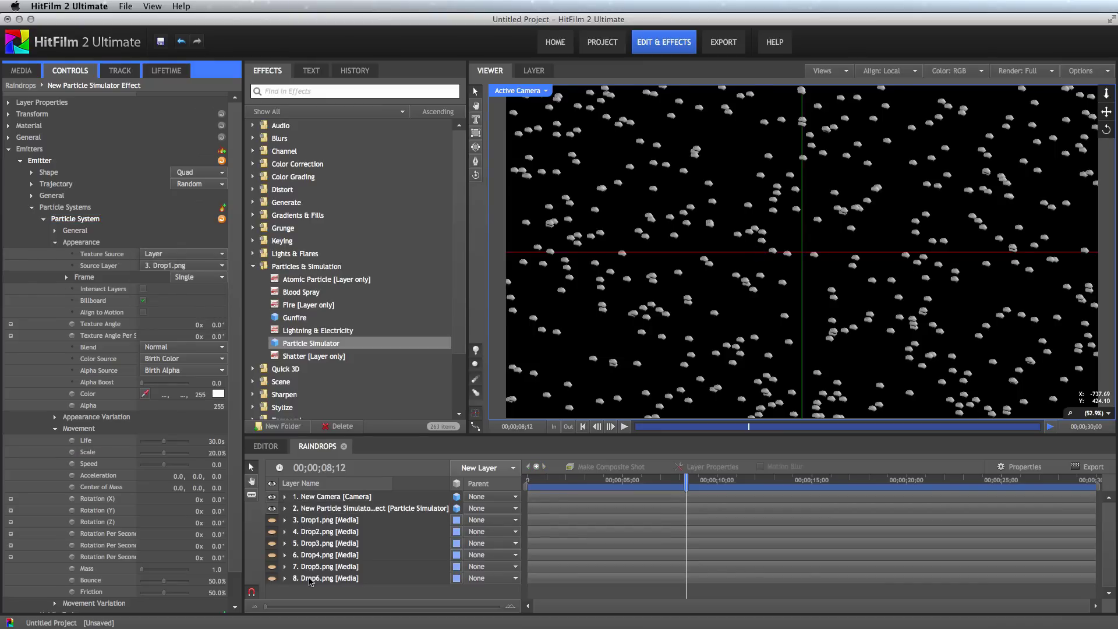
- Convert the Drop1–Drop6 layers into a new composite shot named 'Textures'
click(305, 522)
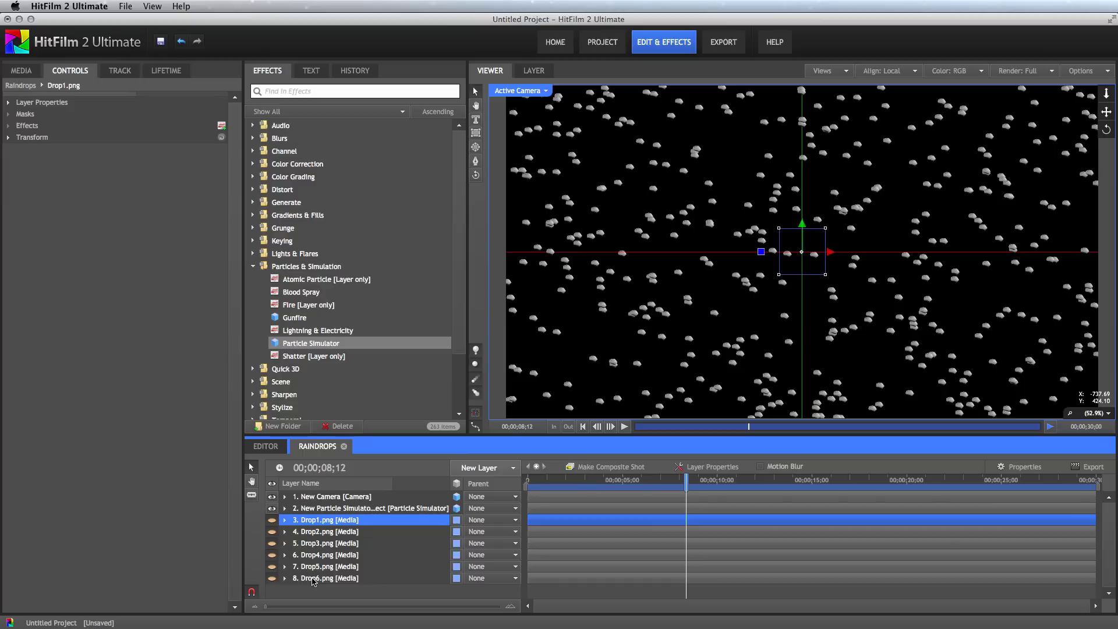
shift+click(313, 578)
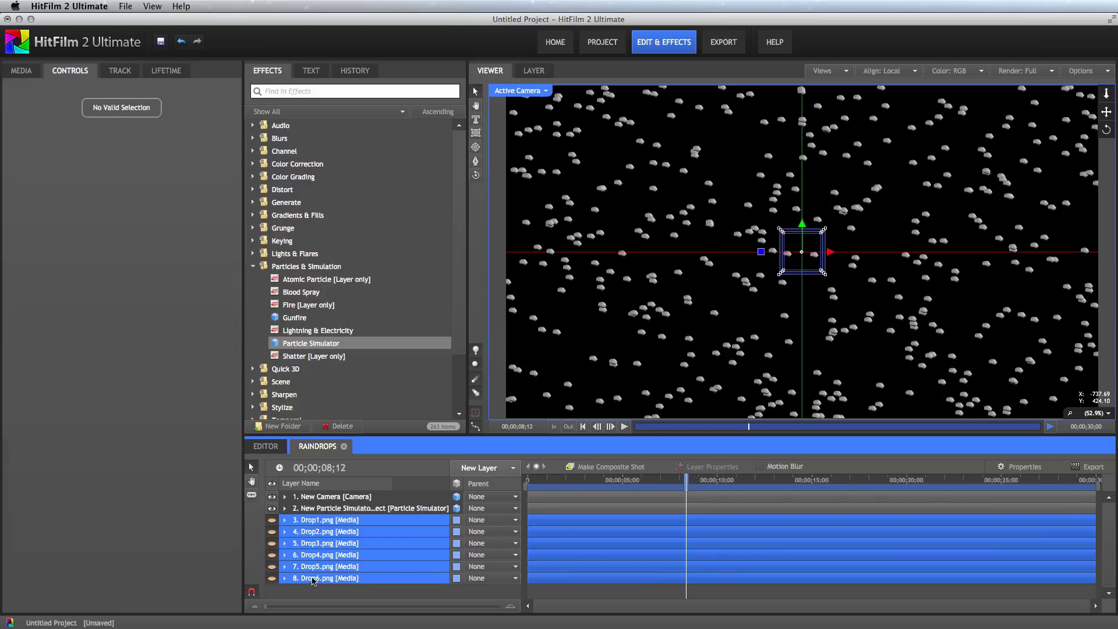
right_click(308, 531)
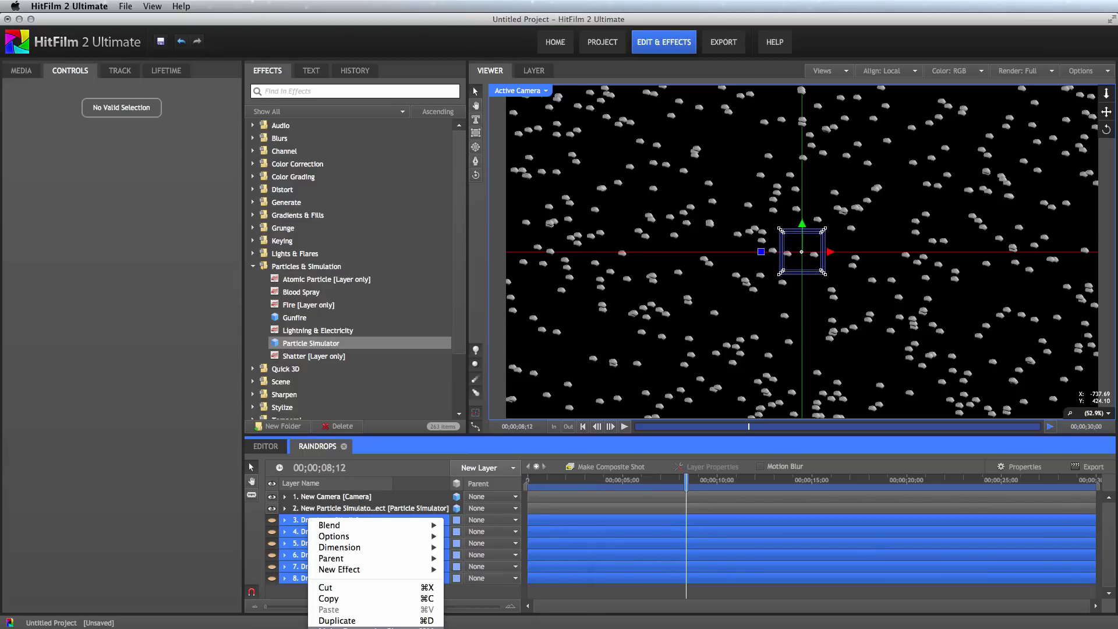
click(341, 627)
triple_click(735, 211)
text(Textures)
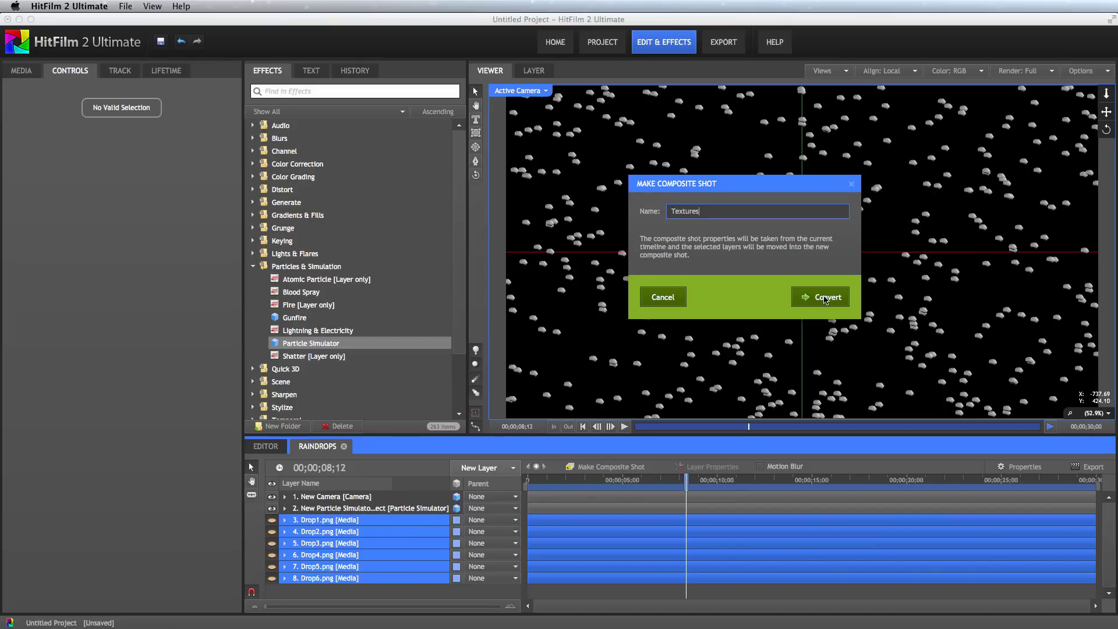
click(825, 298)
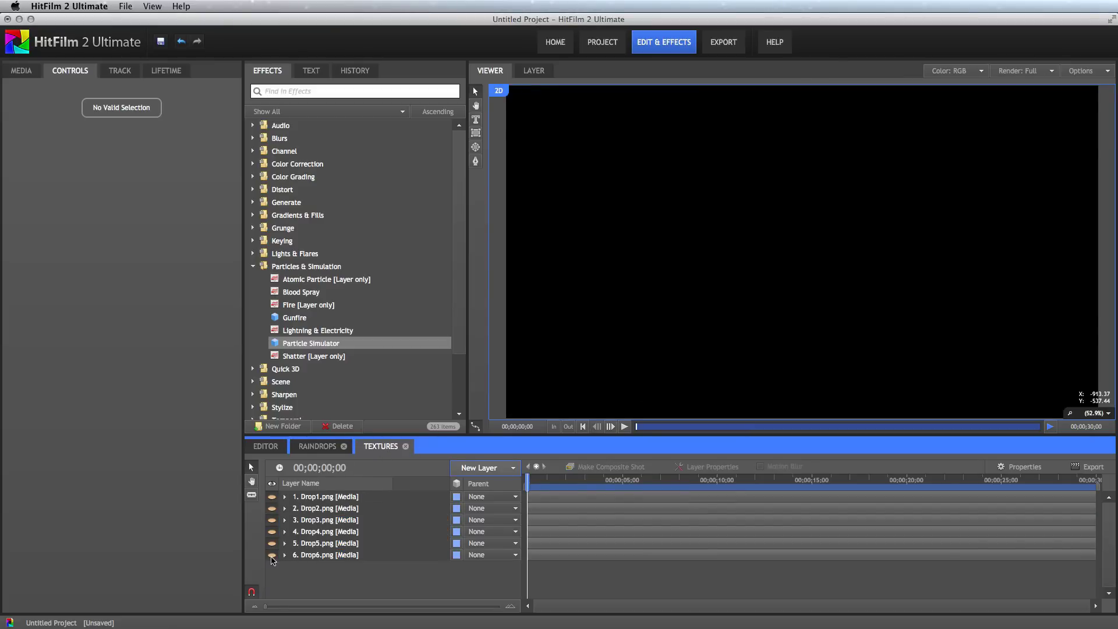
- Make the Drop4–Drop6 layers visible again and show the project media list
drag(272, 554, 272, 496)
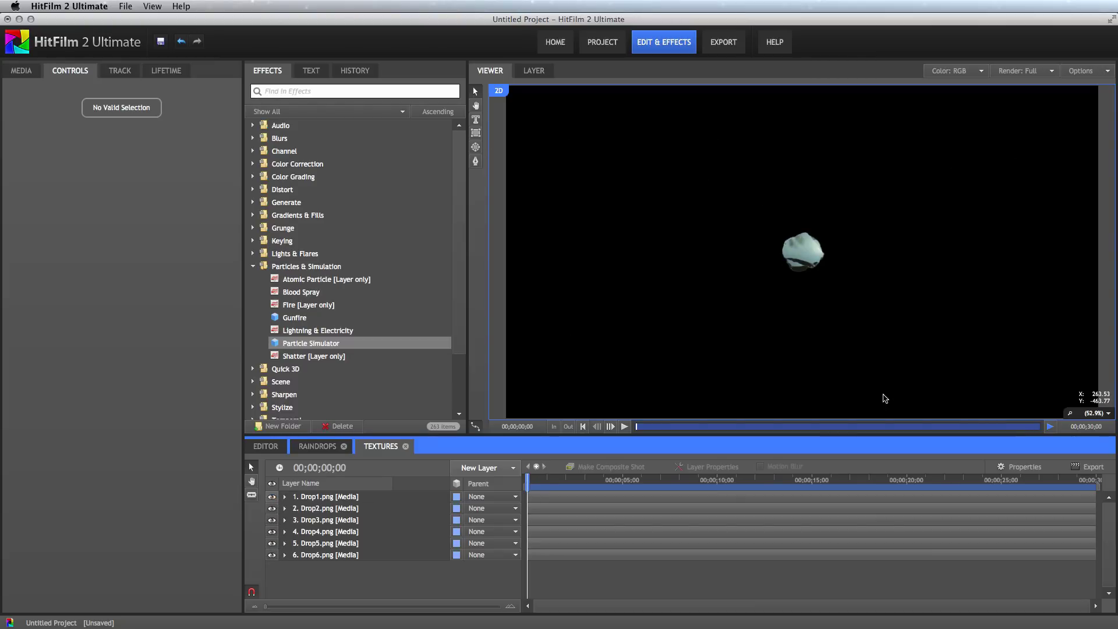
click(24, 70)
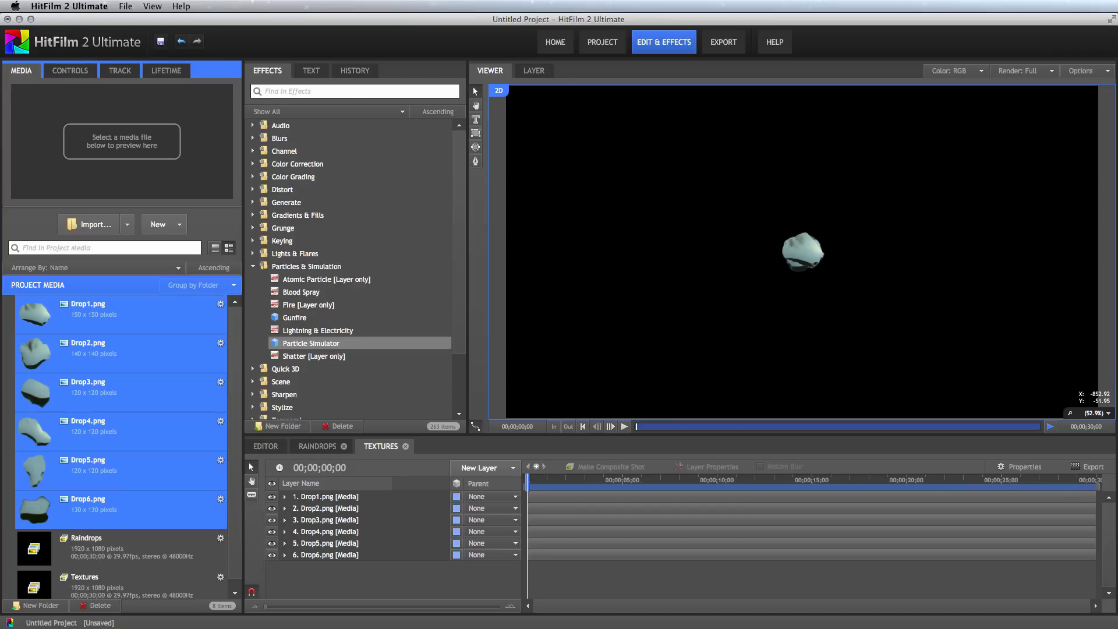
- Set the Textures composite shot's width and height to 150 pixels each
click(1030, 468)
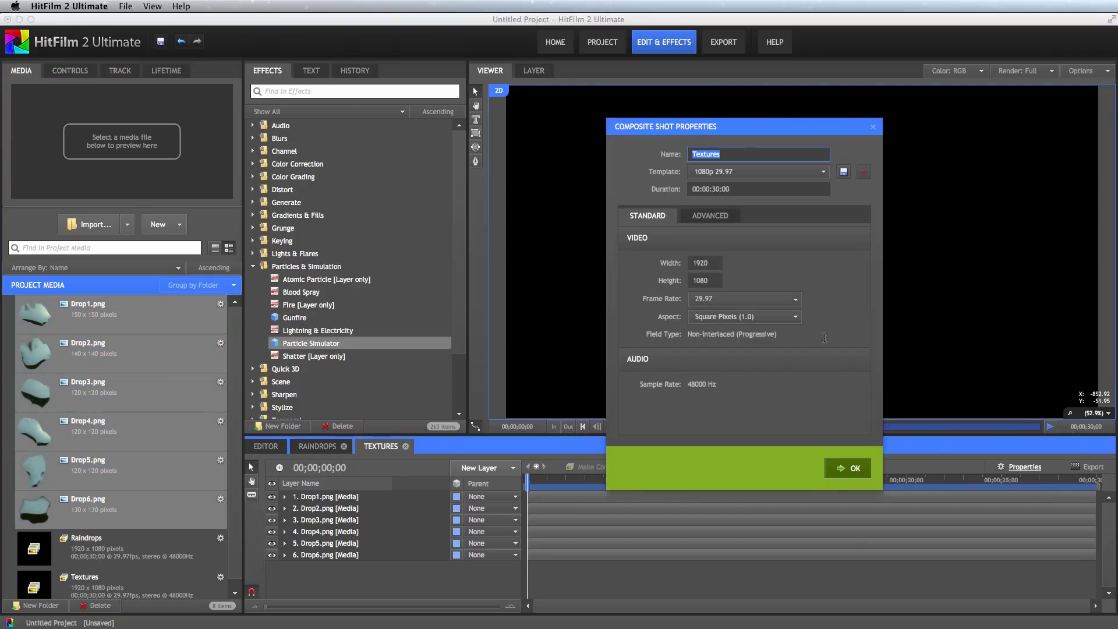
double_click(711, 264)
text(150)
key(Tab)
text(150)
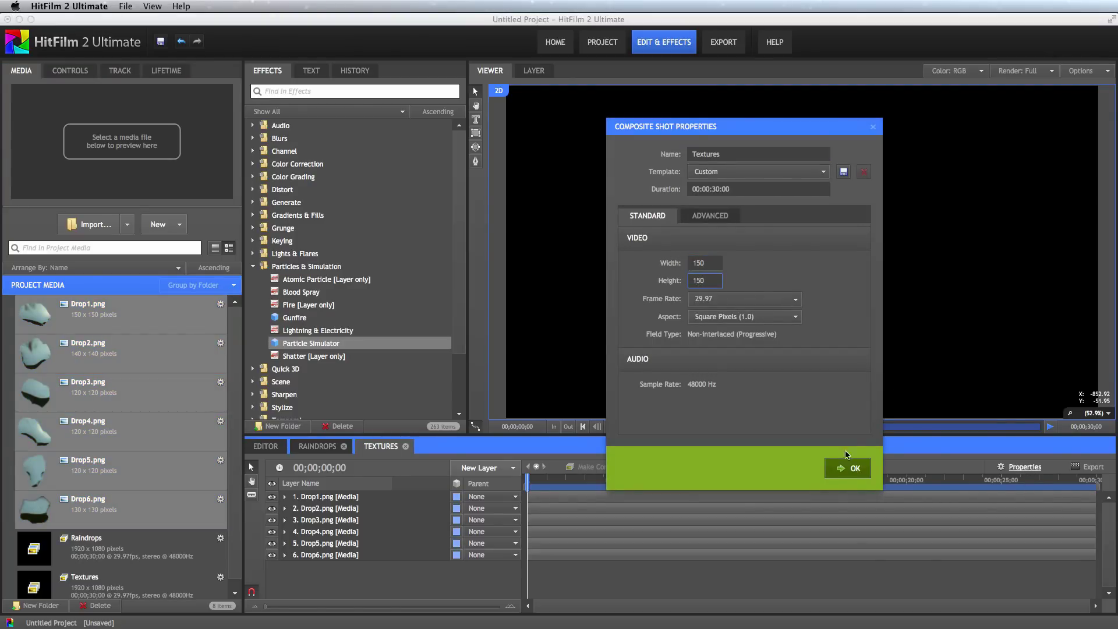
click(850, 463)
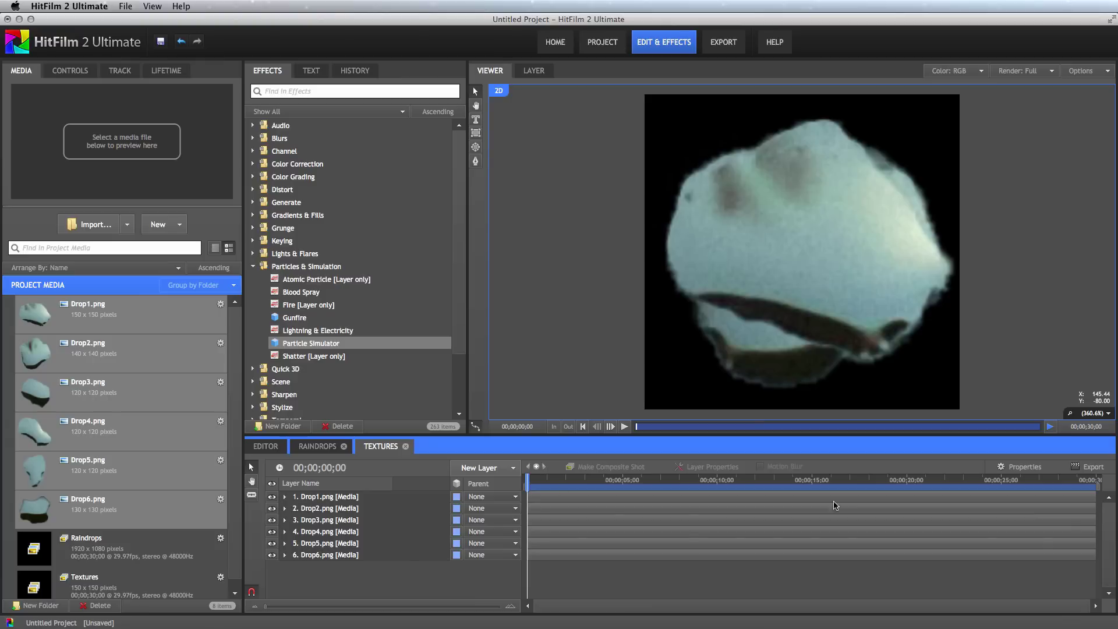
- Trim all six drop layers to end at 5 seconds
click(311, 498)
shift+click(310, 556)
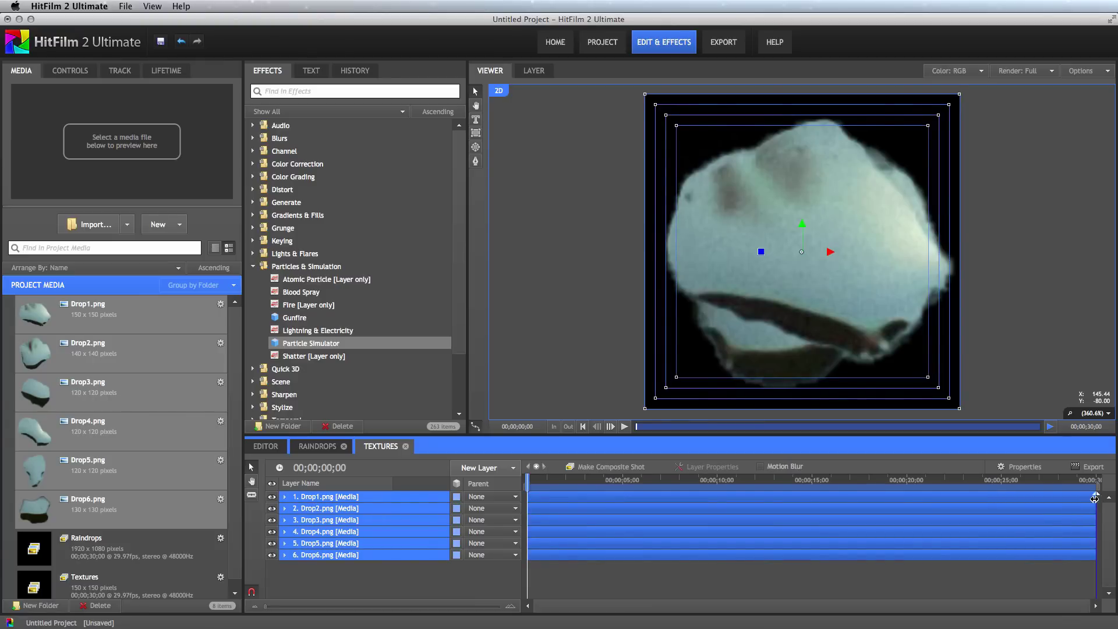
drag(1093, 499, 663, 508)
click(386, 570)
- Stagger the drop layers so Drop2–Drop6 start at 5, 10, 15, 20 and 25 seconds
drag(592, 521, 868, 531)
drag(634, 548, 1016, 547)
click(573, 561)
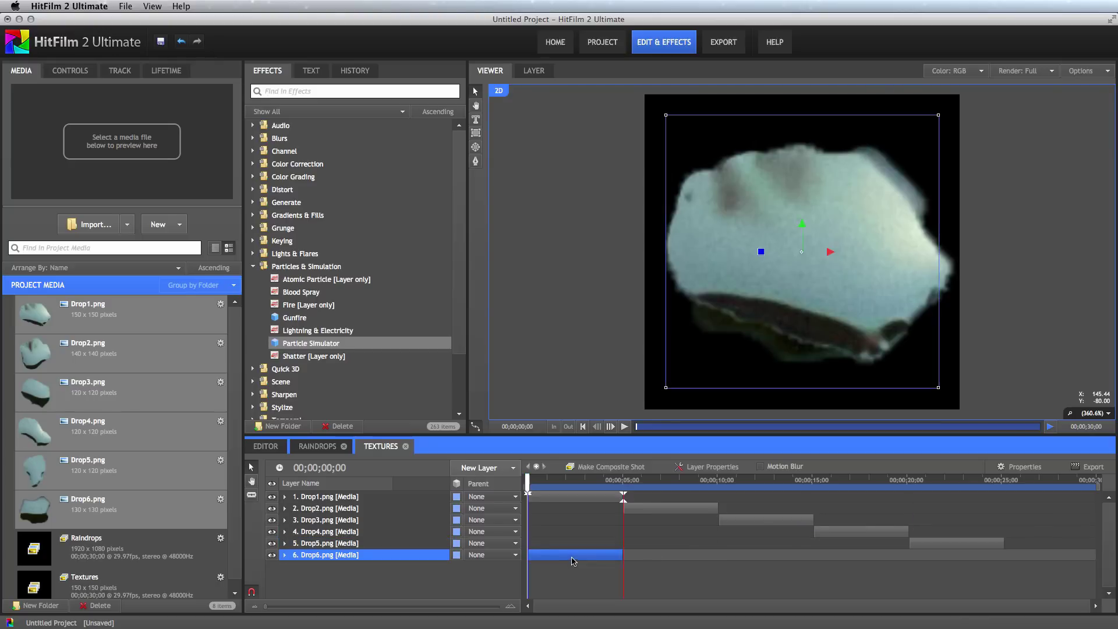
drag(574, 560, 1051, 561)
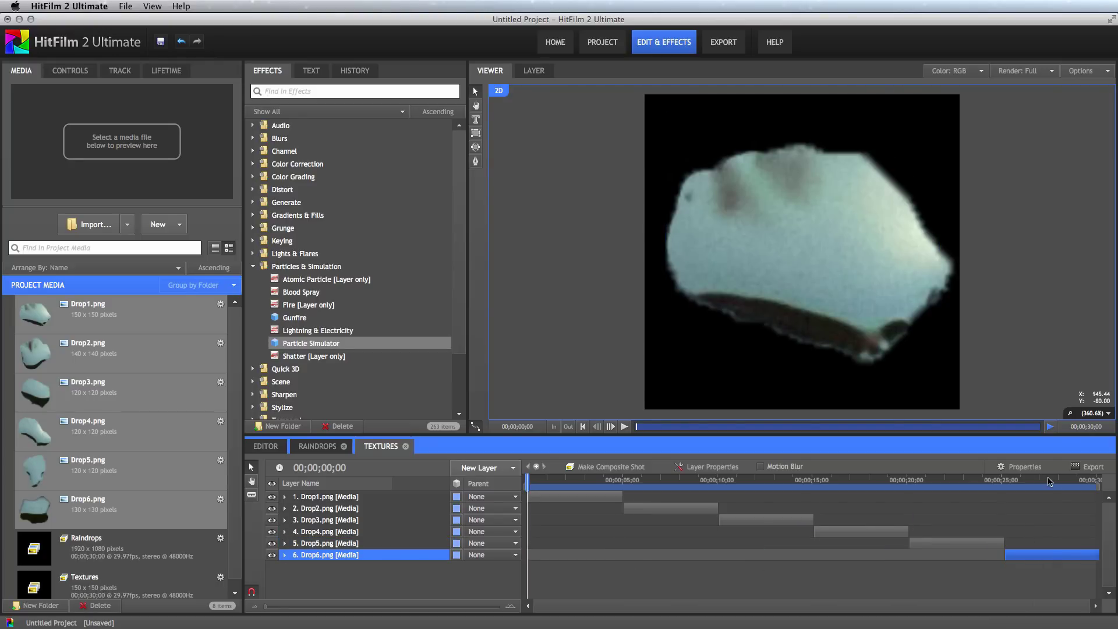
drag(1050, 481, 423, 490)
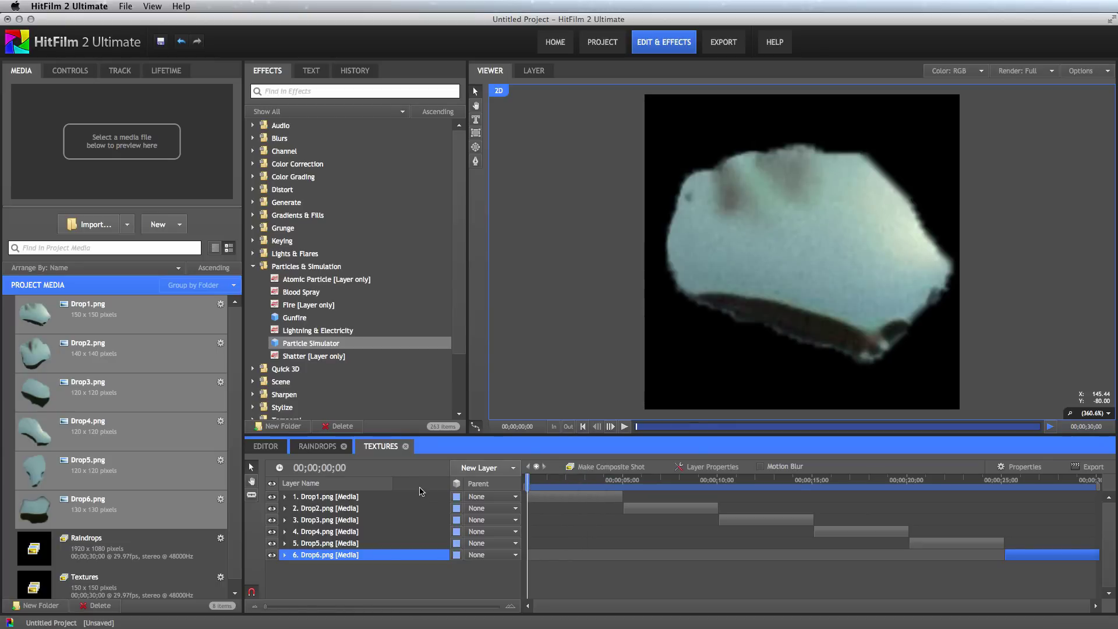
- In the Raindrops shot, hide the Textures layer and set it as the particles' Source Layer
click(319, 446)
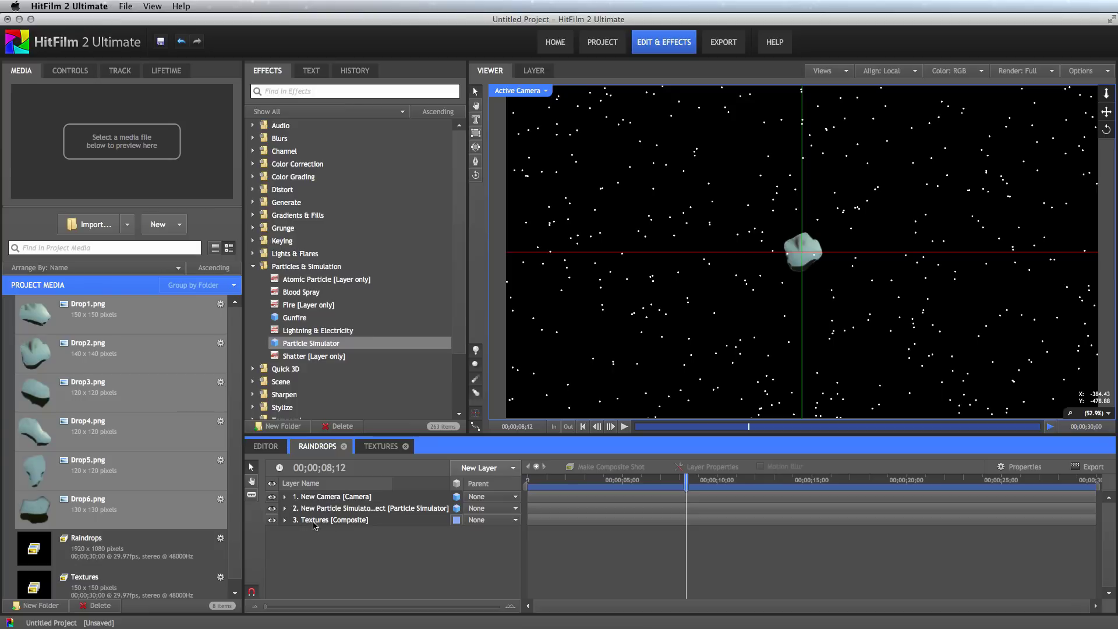
click(272, 521)
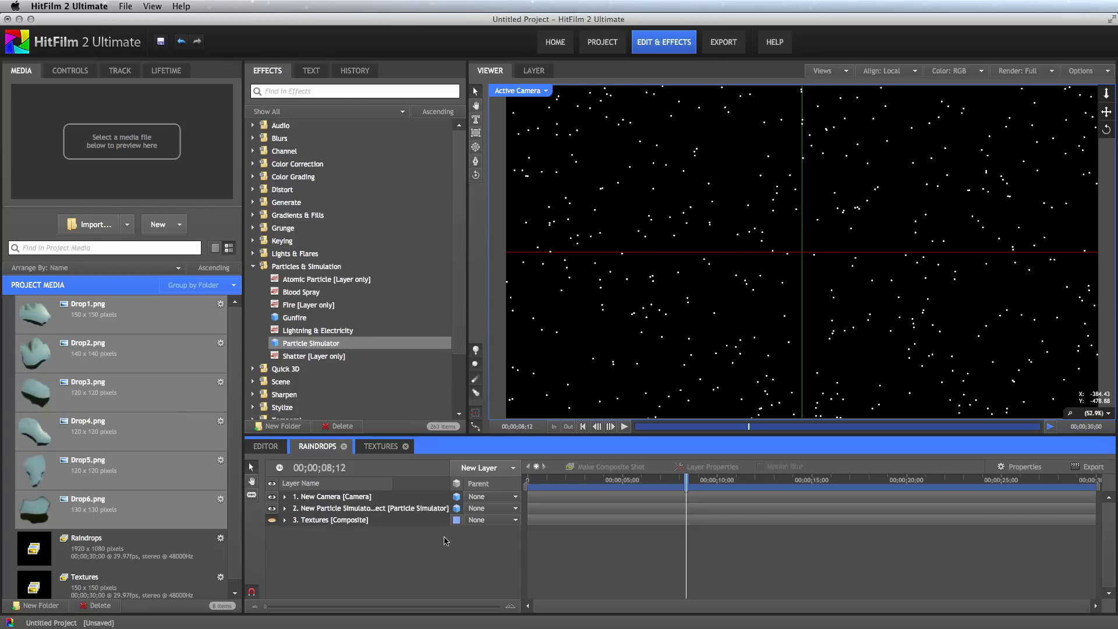
click(331, 510)
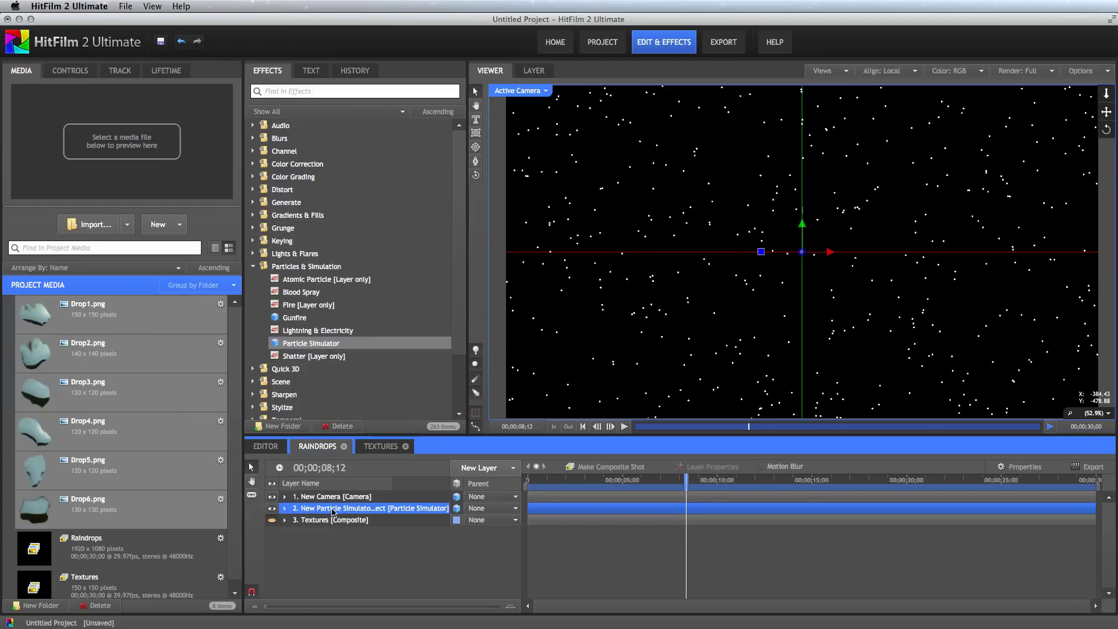
double_click(333, 511)
click(8, 149)
click(19, 160)
click(32, 207)
click(44, 219)
click(55, 242)
click(177, 266)
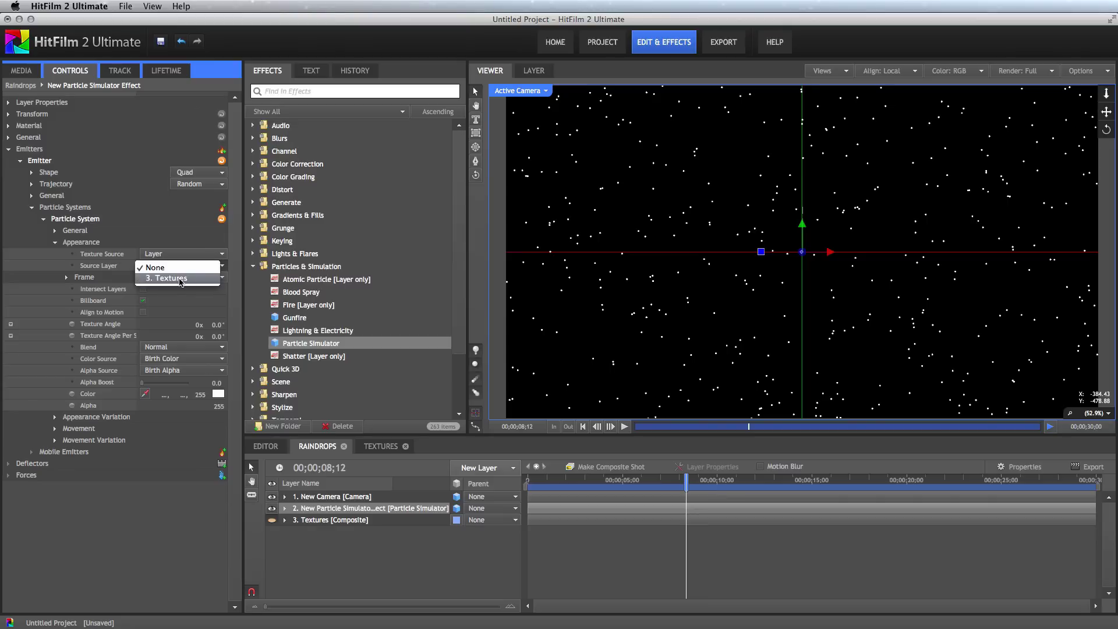
click(180, 280)
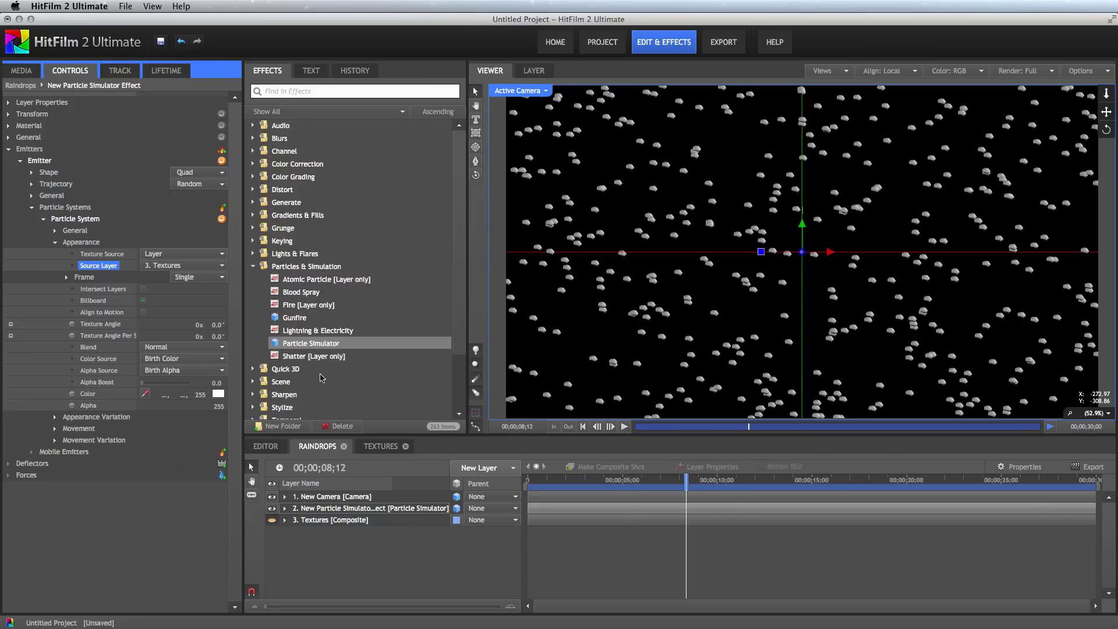
- Set the particle texture Frame to Random
click(217, 280)
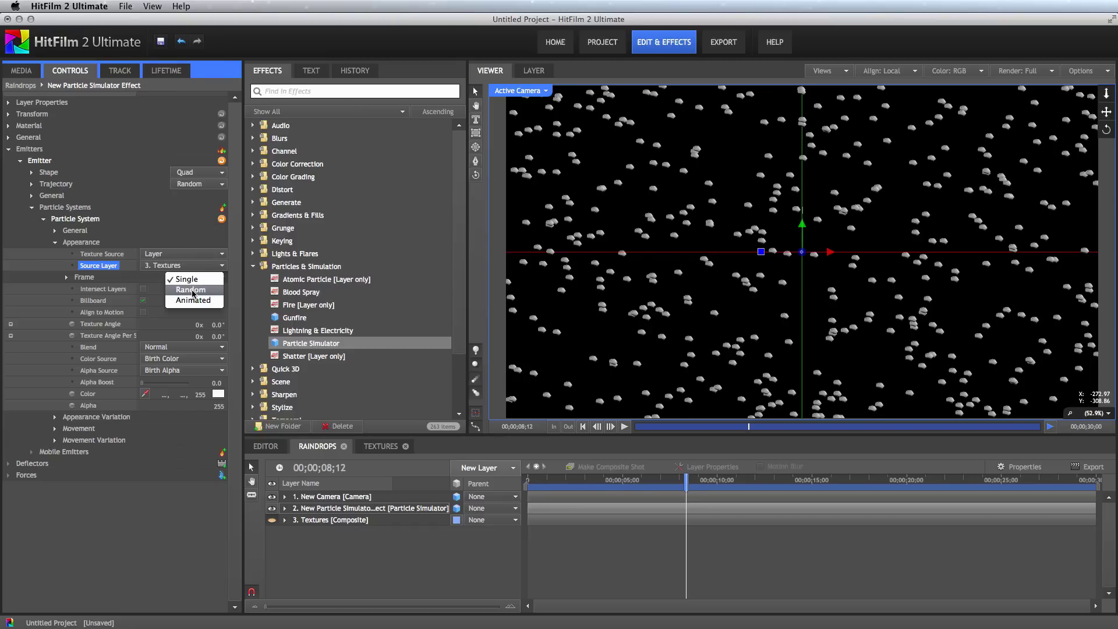
click(192, 290)
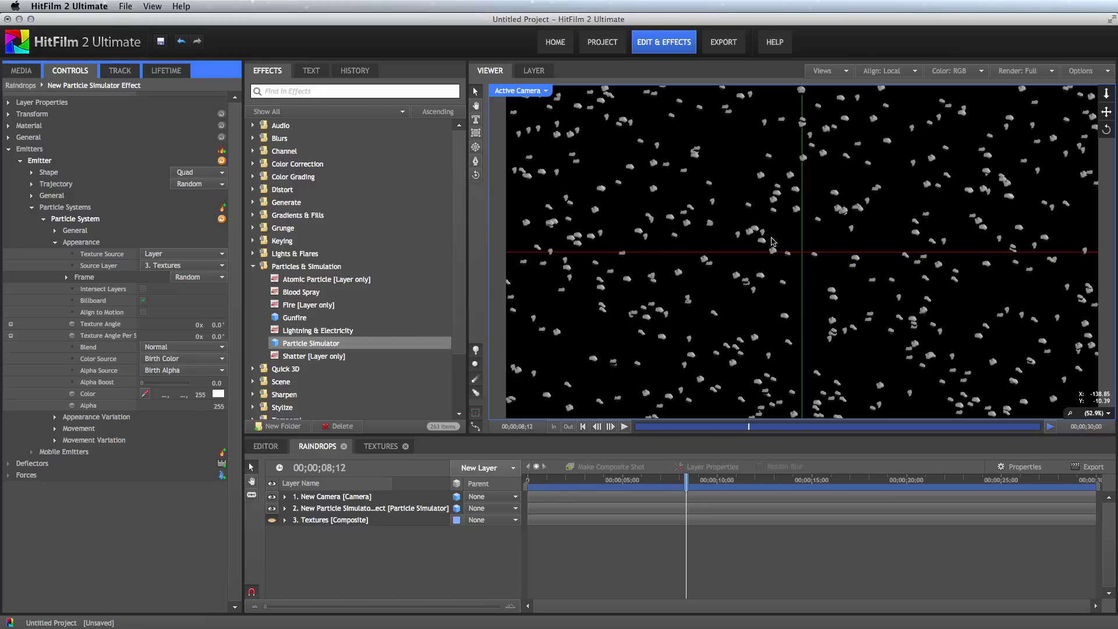
click(55, 244)
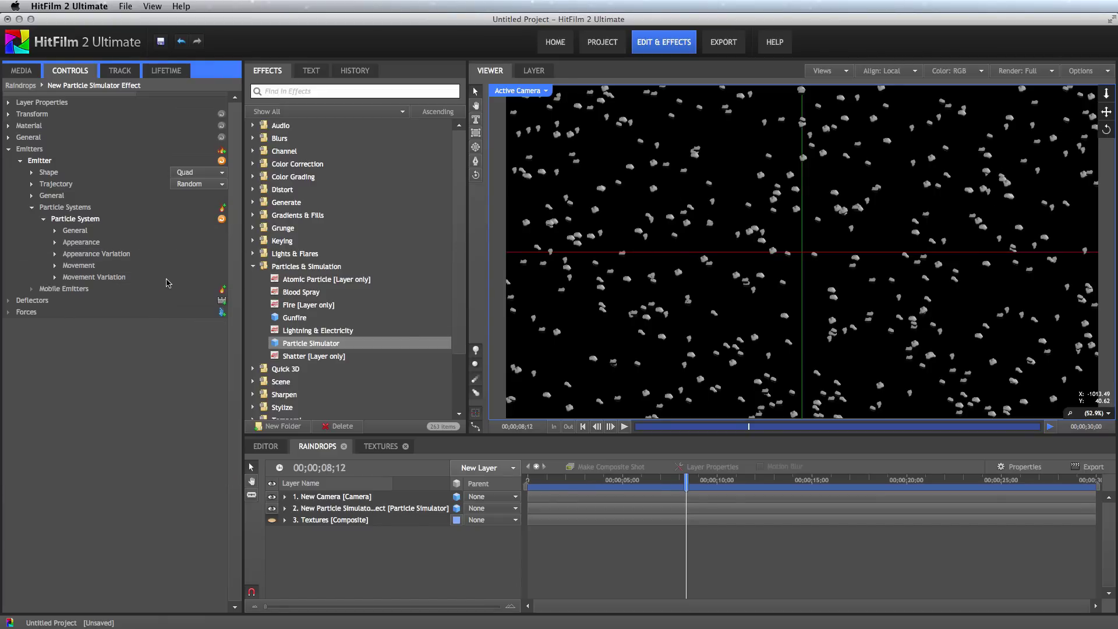
- Set the Movement Variation Scale to 100
click(55, 277)
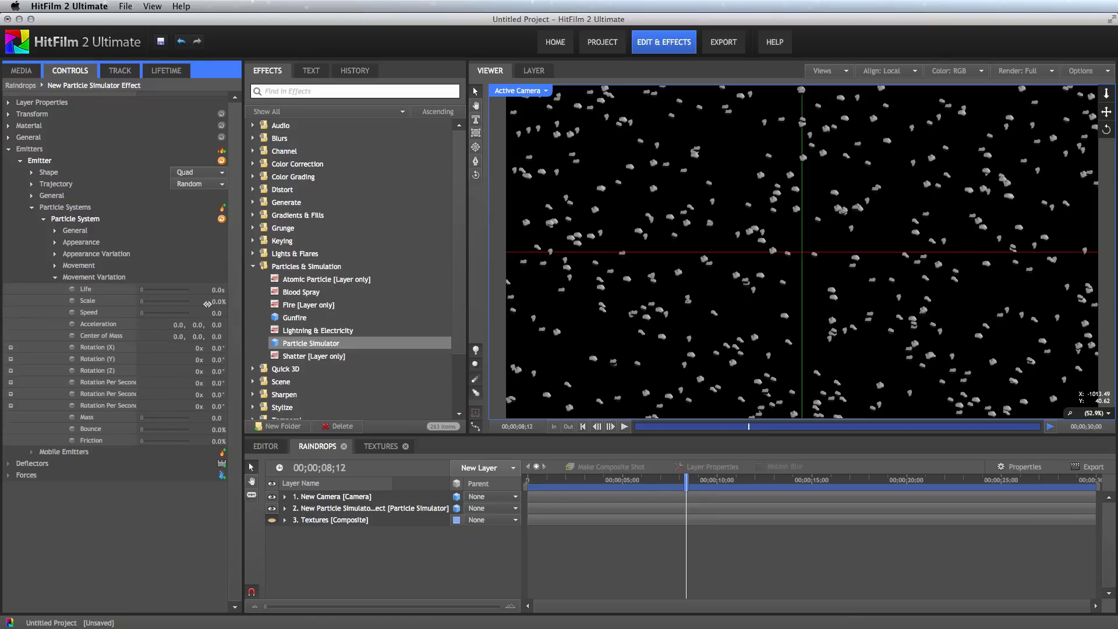
click(215, 301)
text(100)
key(Return)
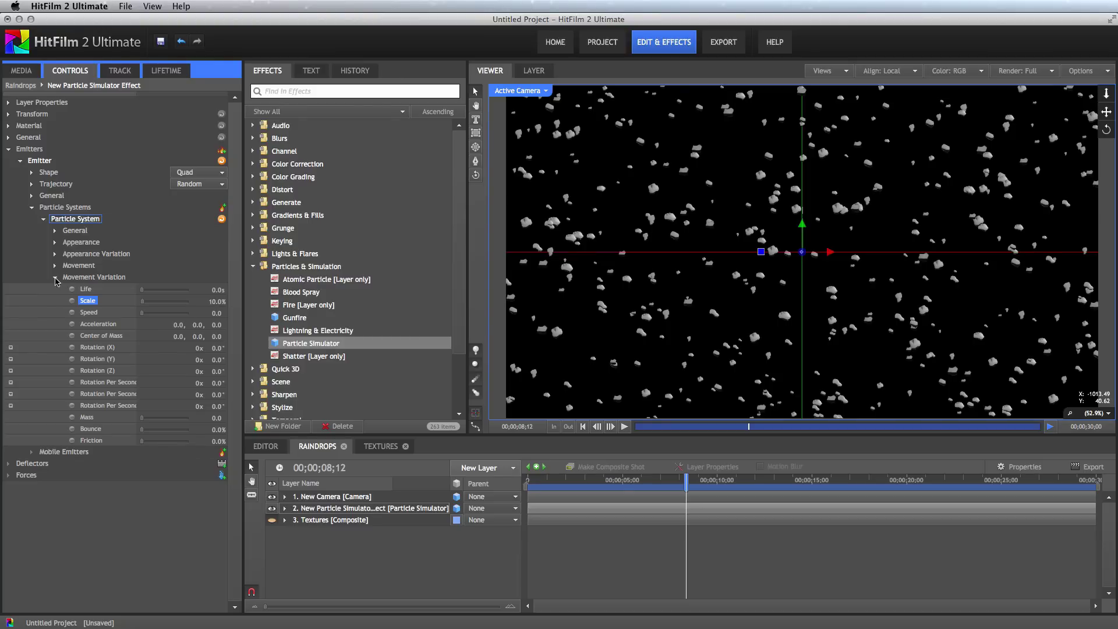
click(55, 278)
- Set the Appearance Variation Texture Angle to 90 degrees
click(55, 253)
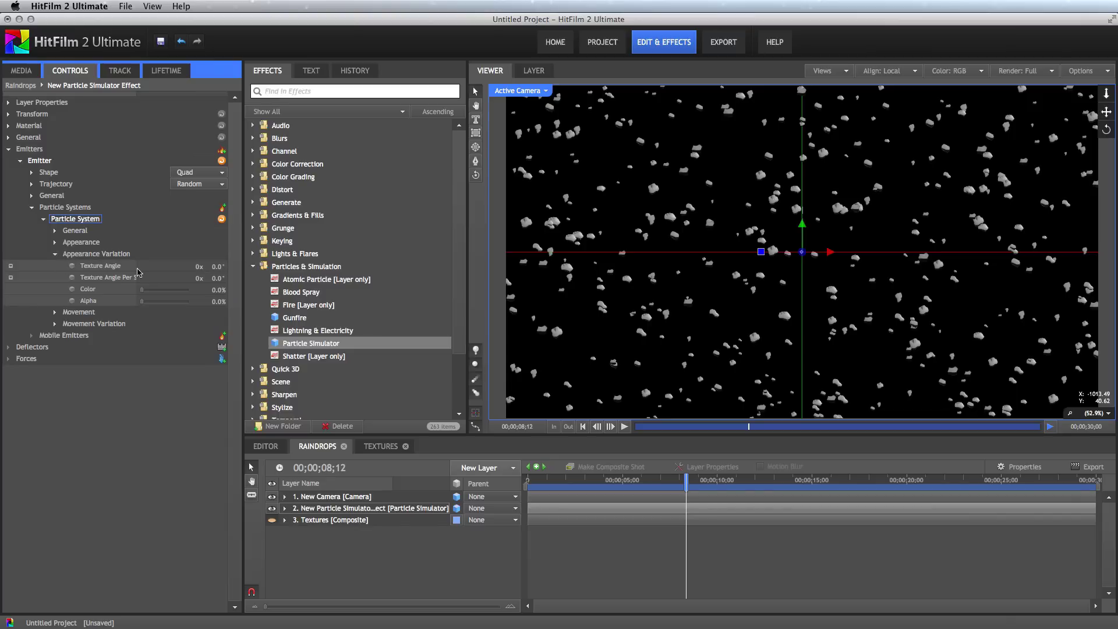
drag(136, 93, 148, 93)
click(217, 266)
text(90)
key(Return)
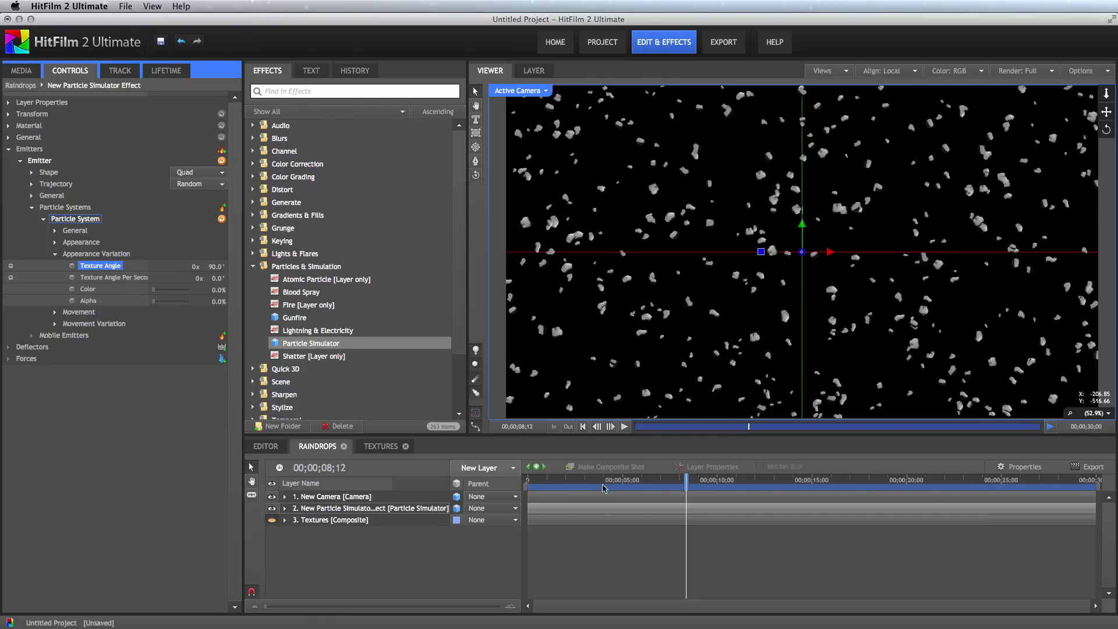
drag(595, 481, 645, 481)
- Set Particles Per Second to 100 in the General settings
click(55, 231)
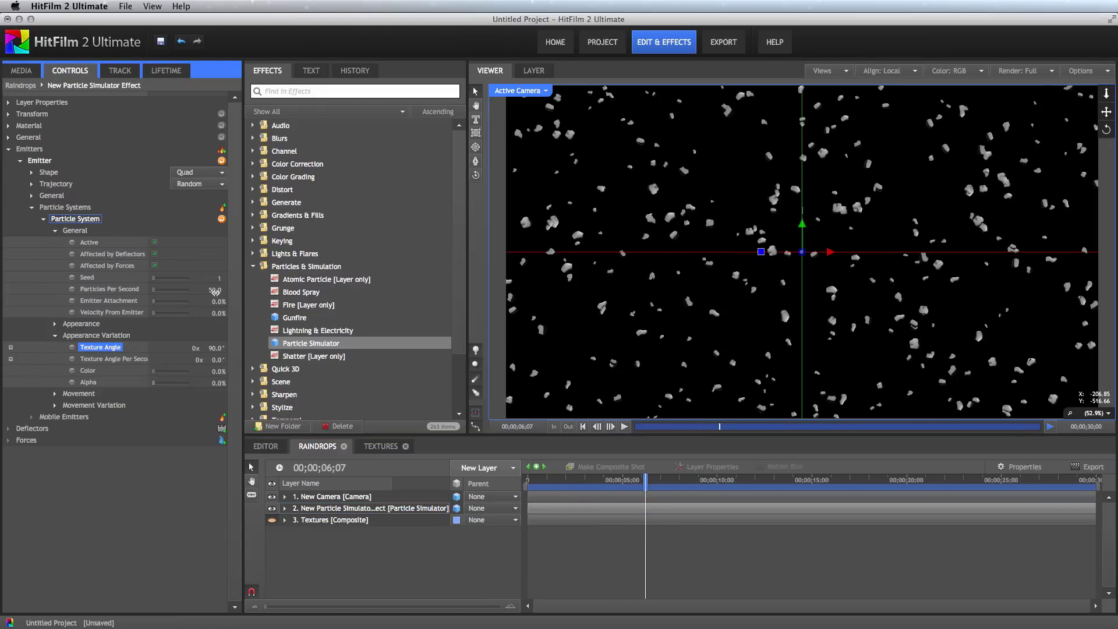
click(213, 289)
key(Return)
- Rewind and play back the particle animation to preview the result
click(537, 483)
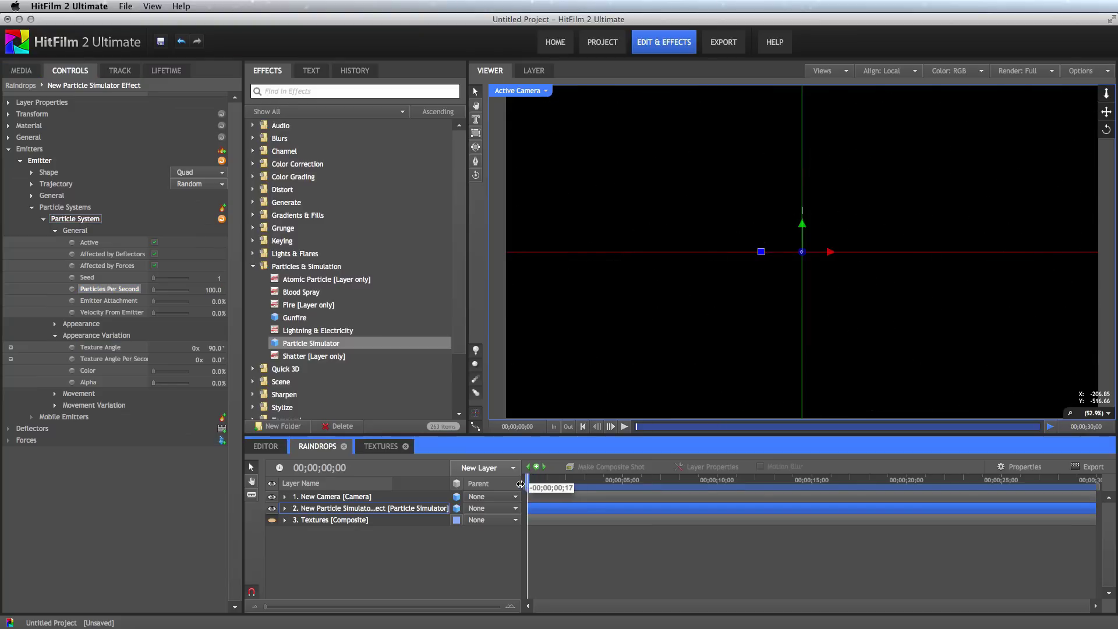
click(624, 426)
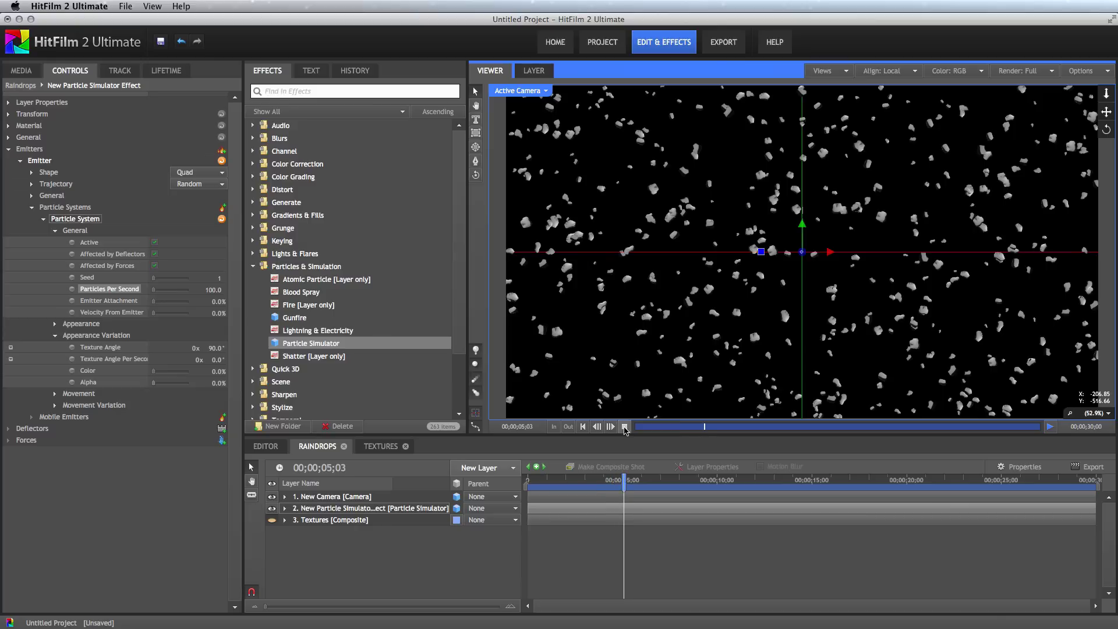
click(625, 427)
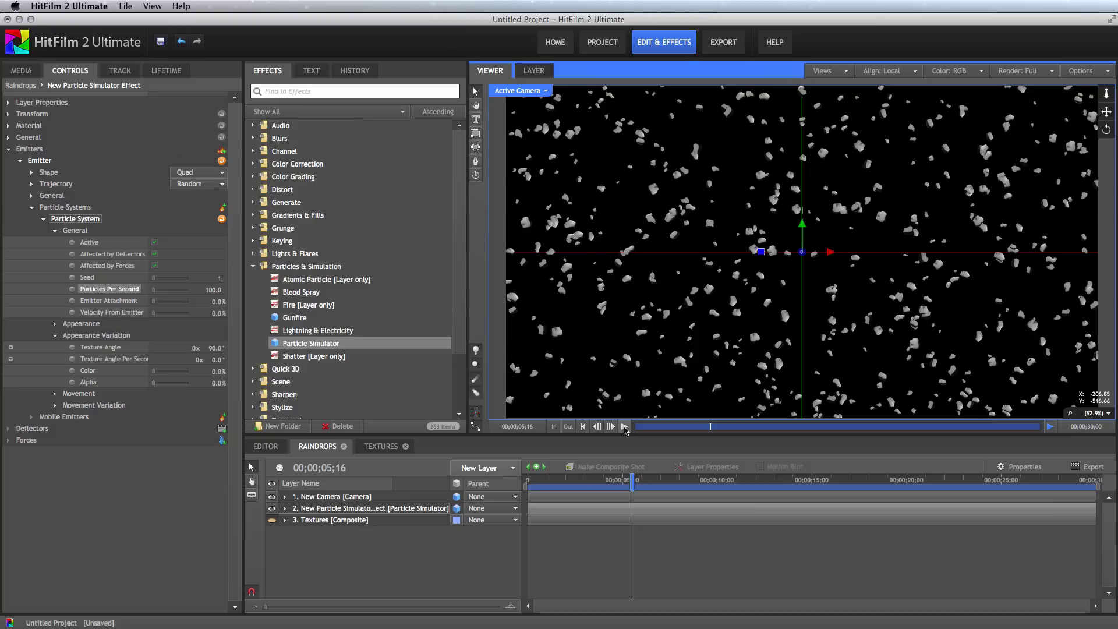
click(78, 220)
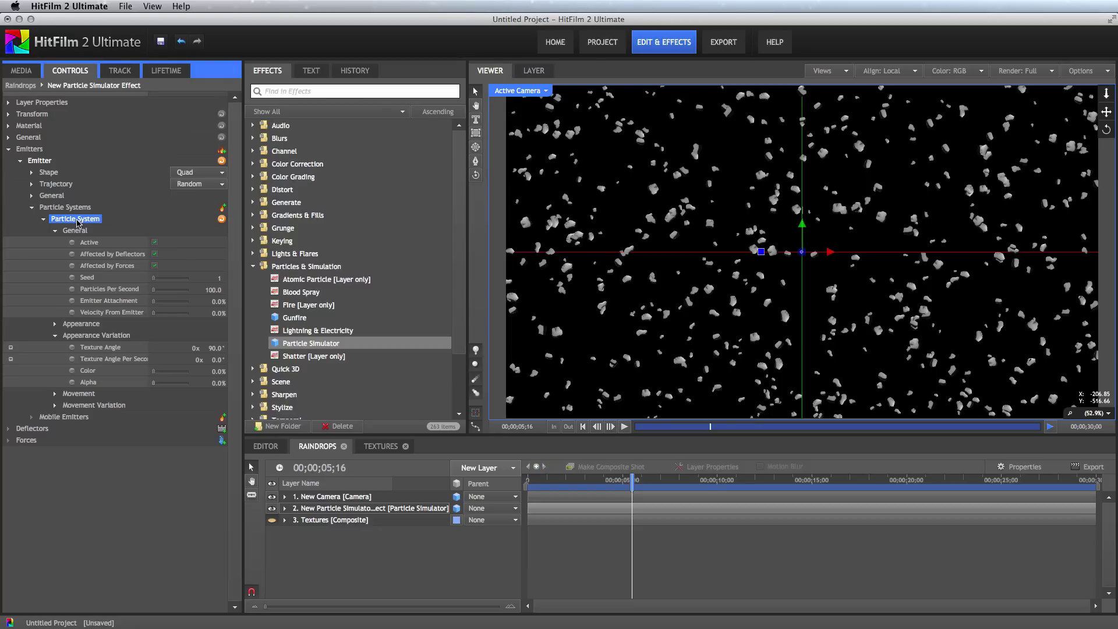
click(166, 70)
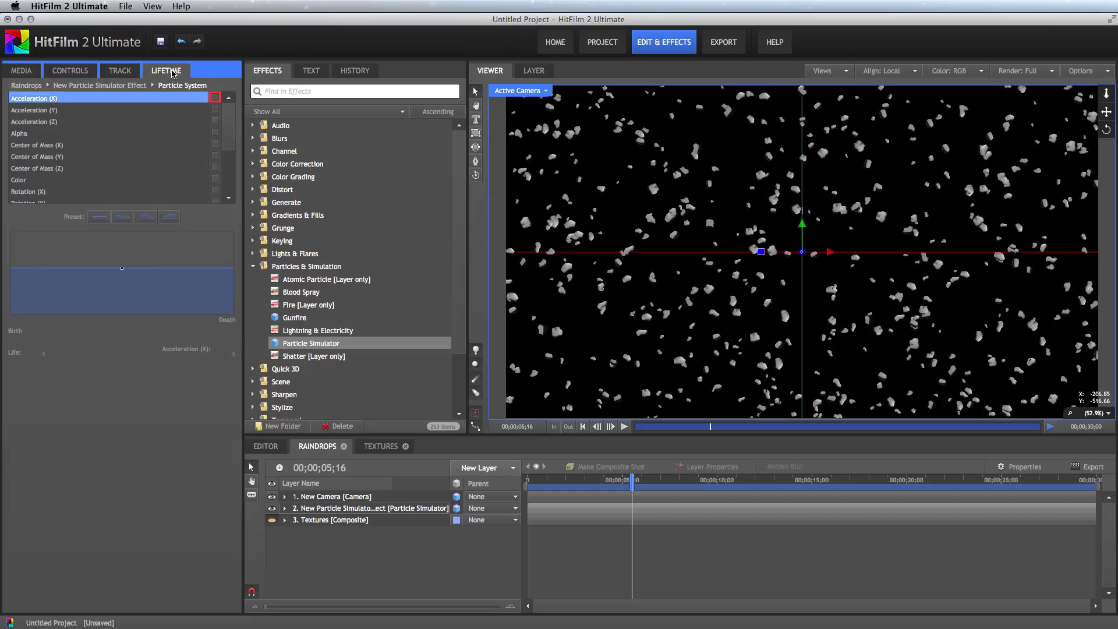
scroll(228, 128, down, 1)
scroll(227, 127, down, 2)
click(32, 164)
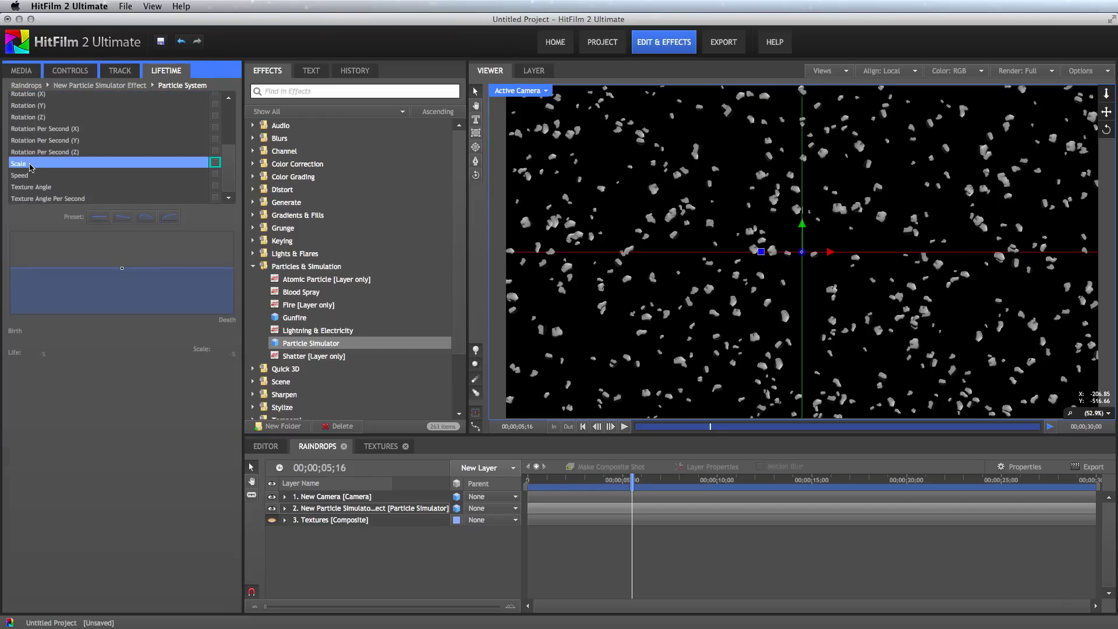
click(99, 220)
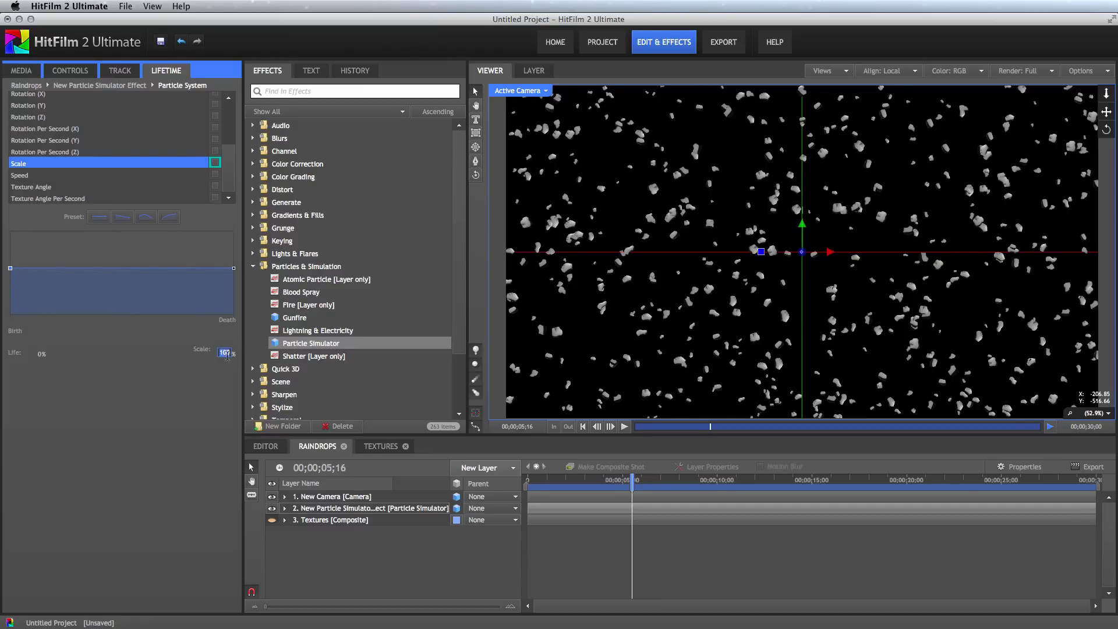
drag(227, 354, 227, 354)
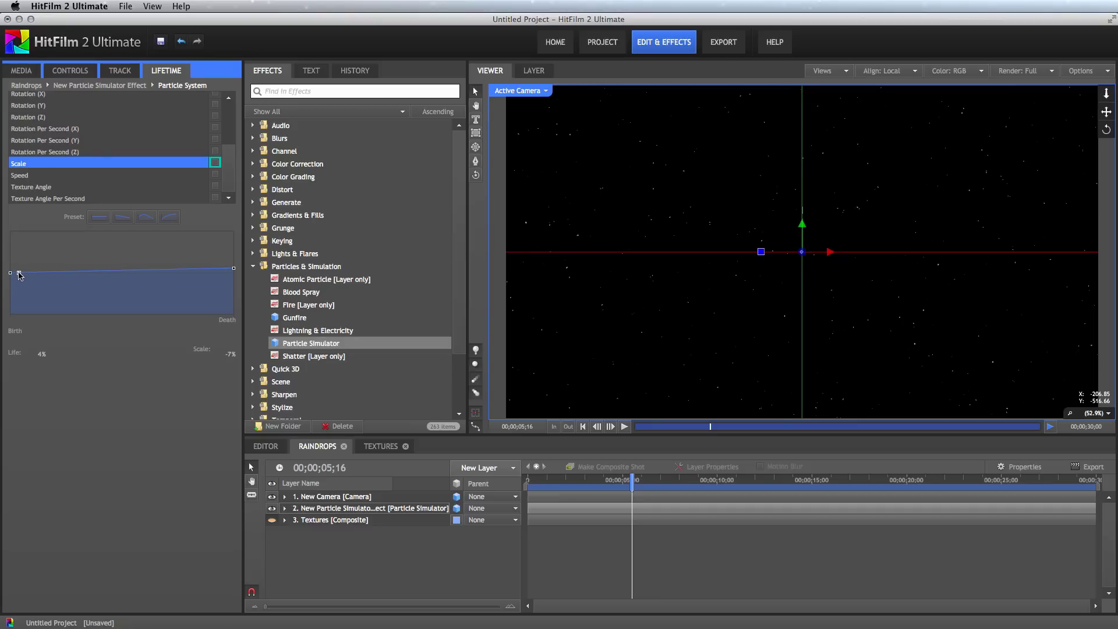
click(225, 354)
key(Return)
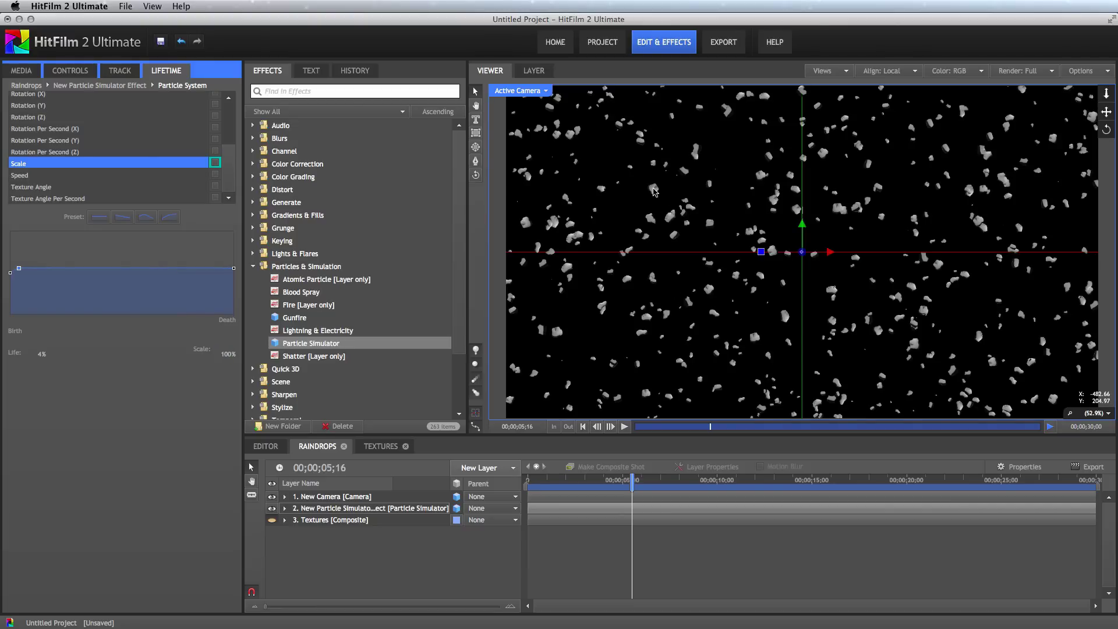
click(40, 354)
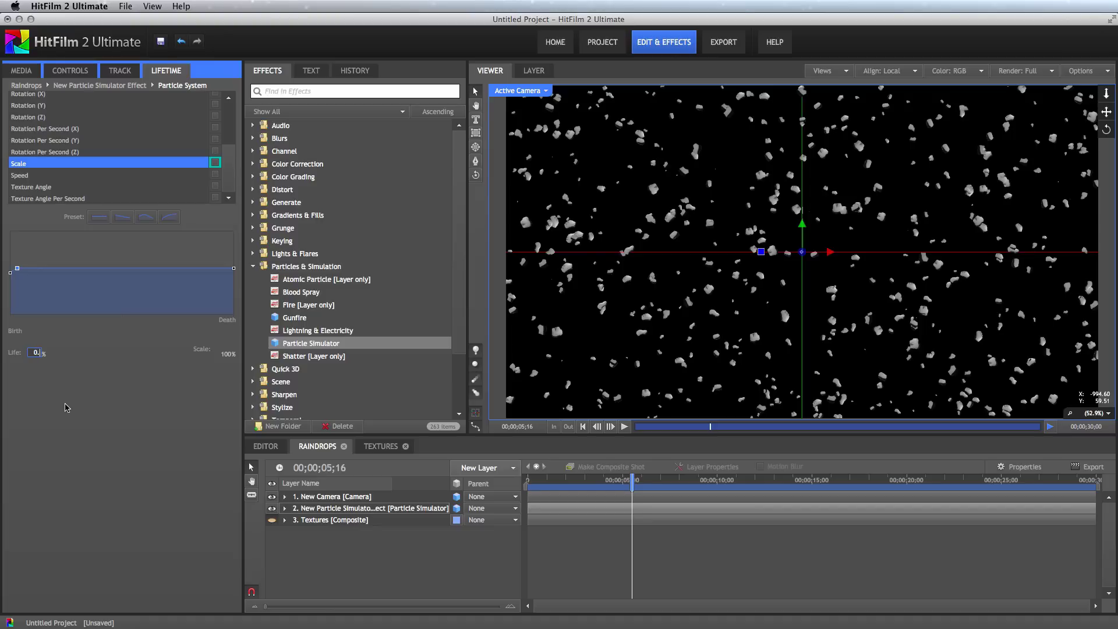
key(Return)
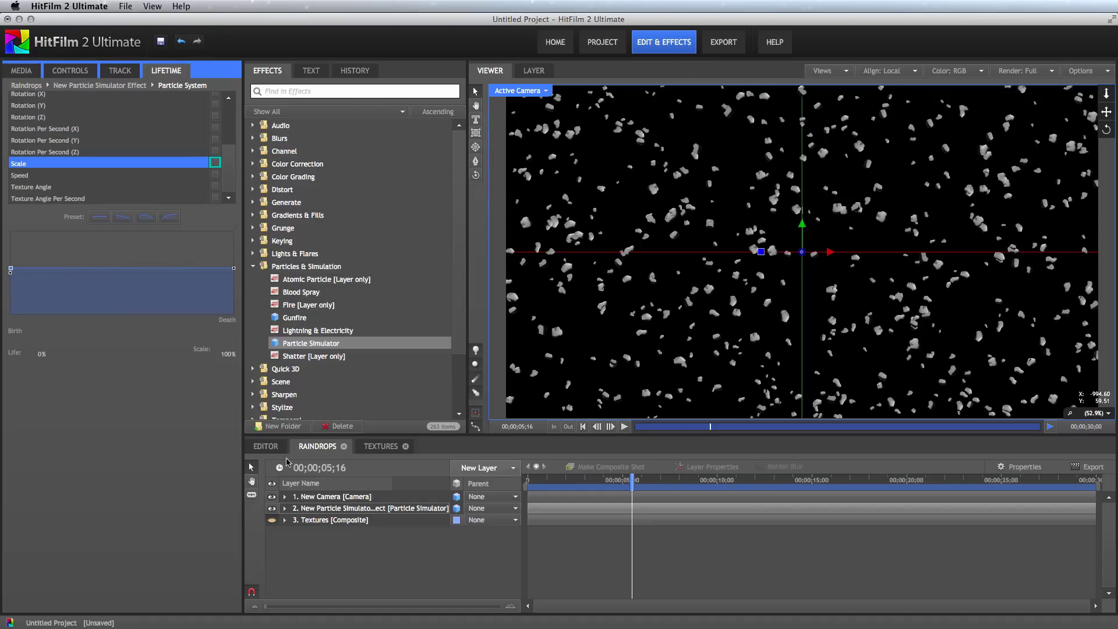
drag(554, 483, 521, 482)
click(624, 426)
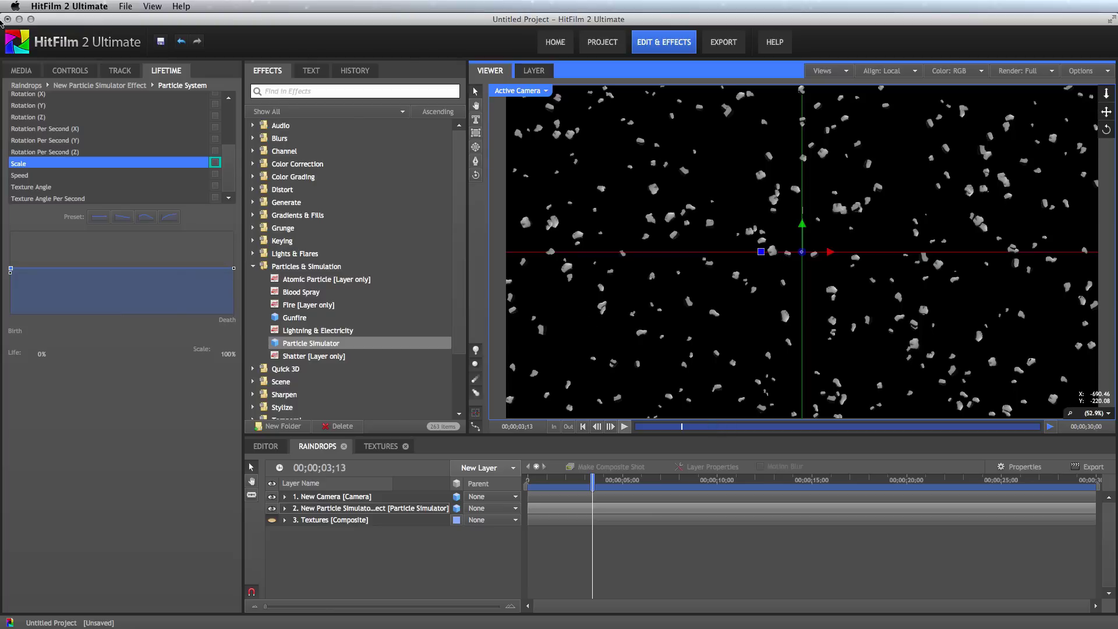
- Import the 1920 × 1080 clip MVI_0035.mov from the FXhome Stuff folder into the Media panel
click(22, 71)
click(92, 224)
scroll(839, 252, down, 5)
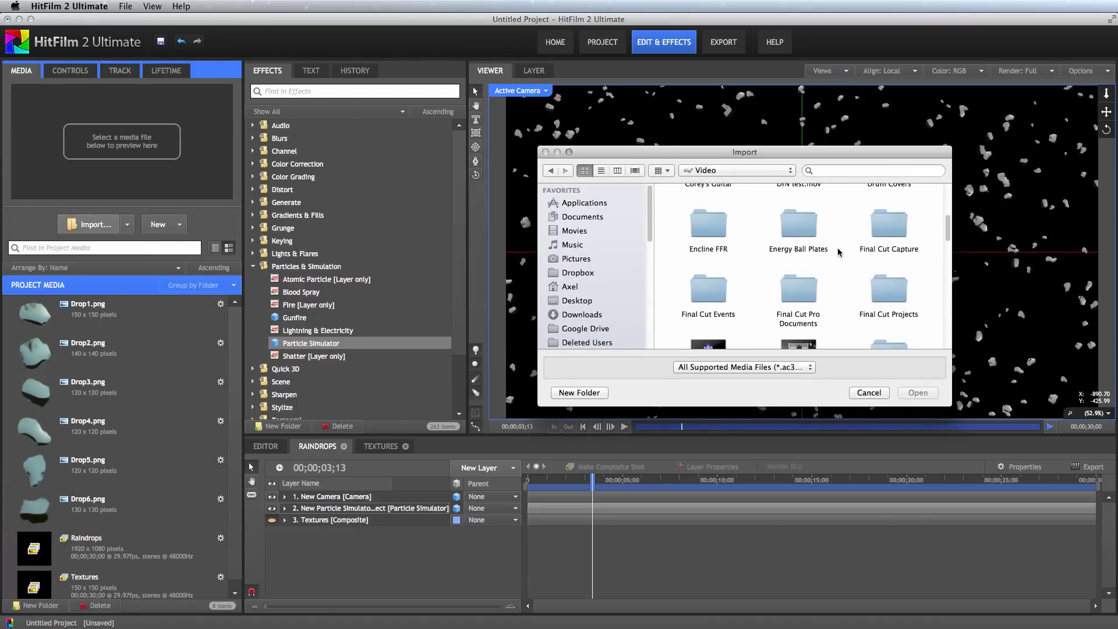
scroll(839, 251, down, 2)
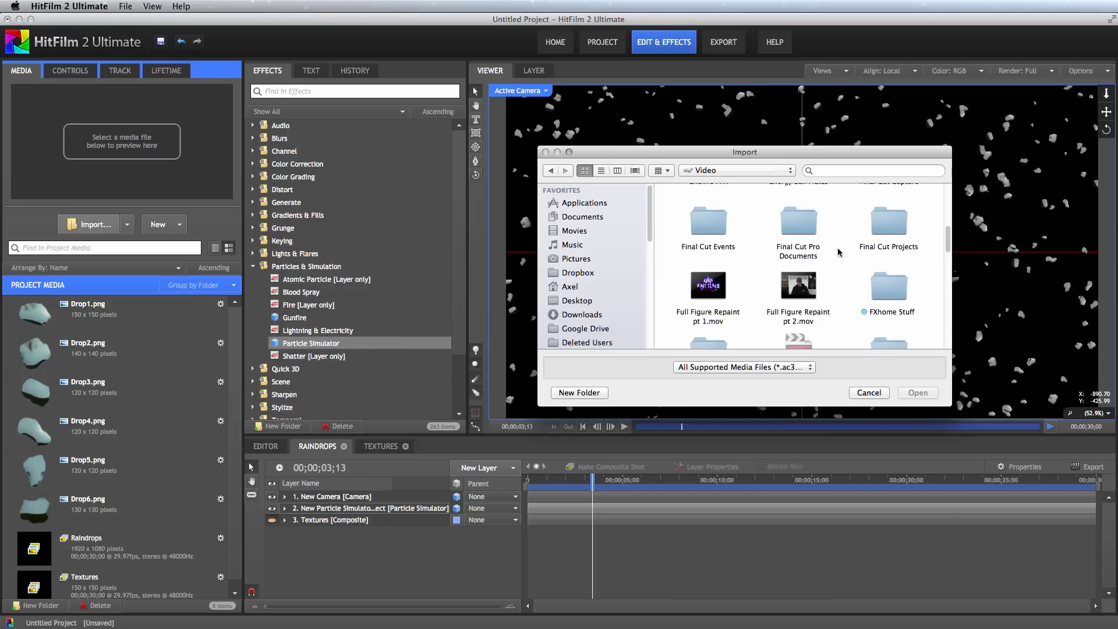
double_click(888, 287)
scroll(887, 287, down, 5)
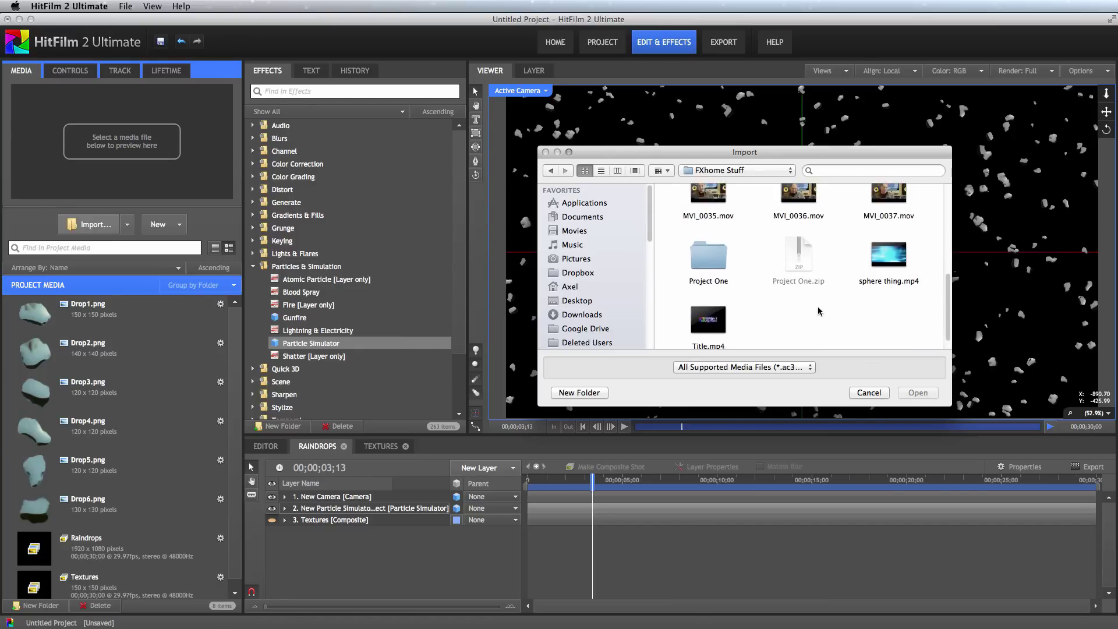
scroll(818, 311, up, 2)
click(717, 255)
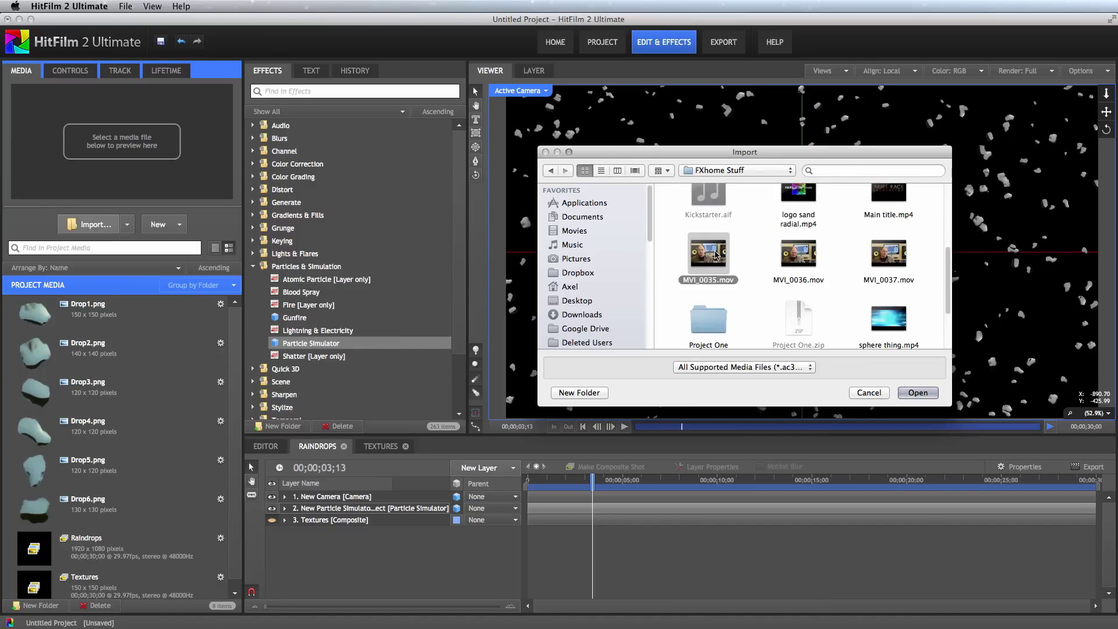
click(917, 392)
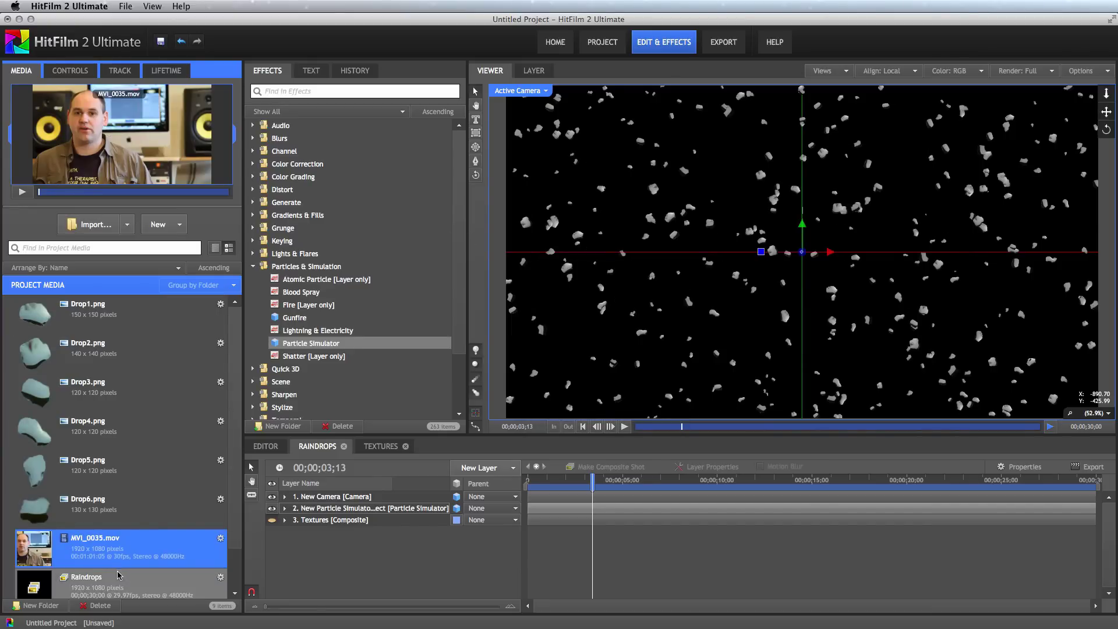
- Create Composite Shot 3 from the MVI_0035.mov clip with default settings
right_click(119, 550)
click(174, 625)
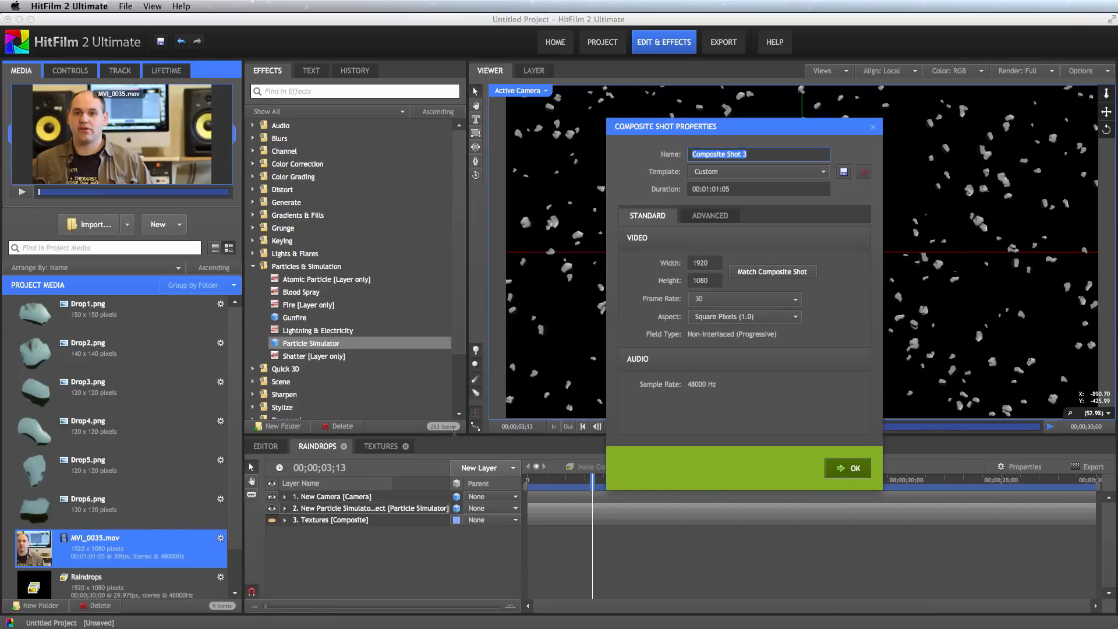
key(Return)
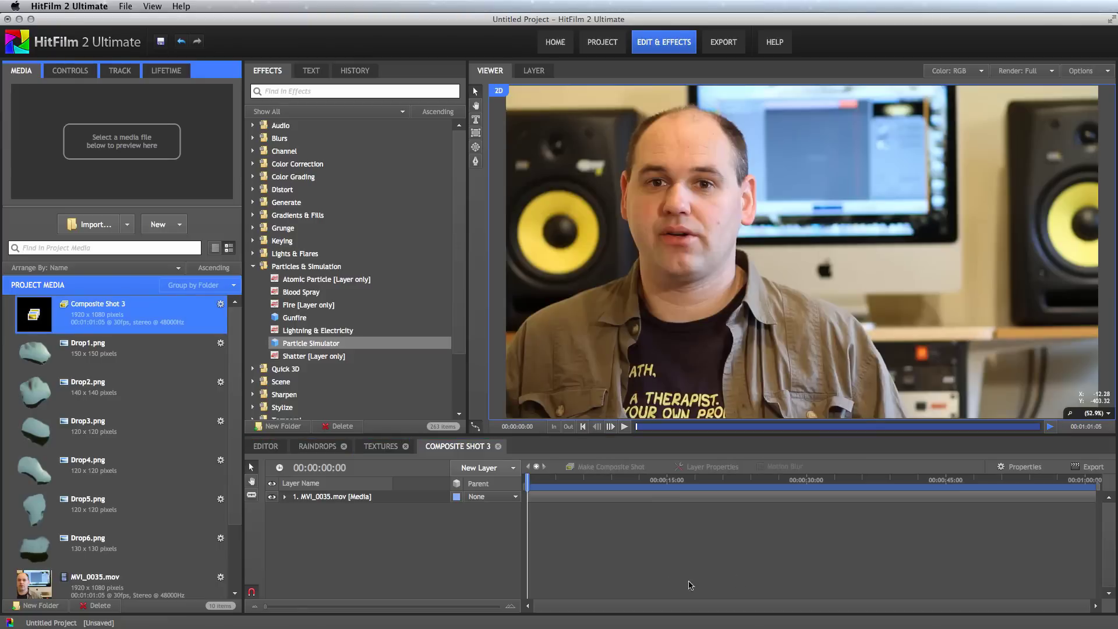
- Mute the MVI_0035.mov layer's audio and shorten the layer on the timeline
click(321, 498)
click(65, 71)
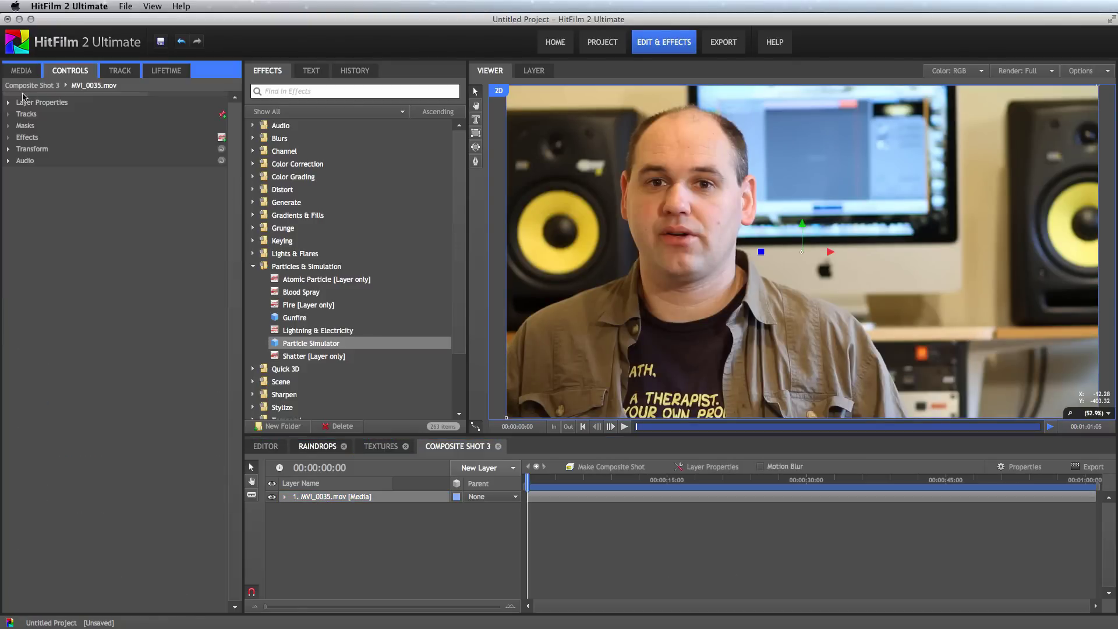
click(9, 103)
click(154, 126)
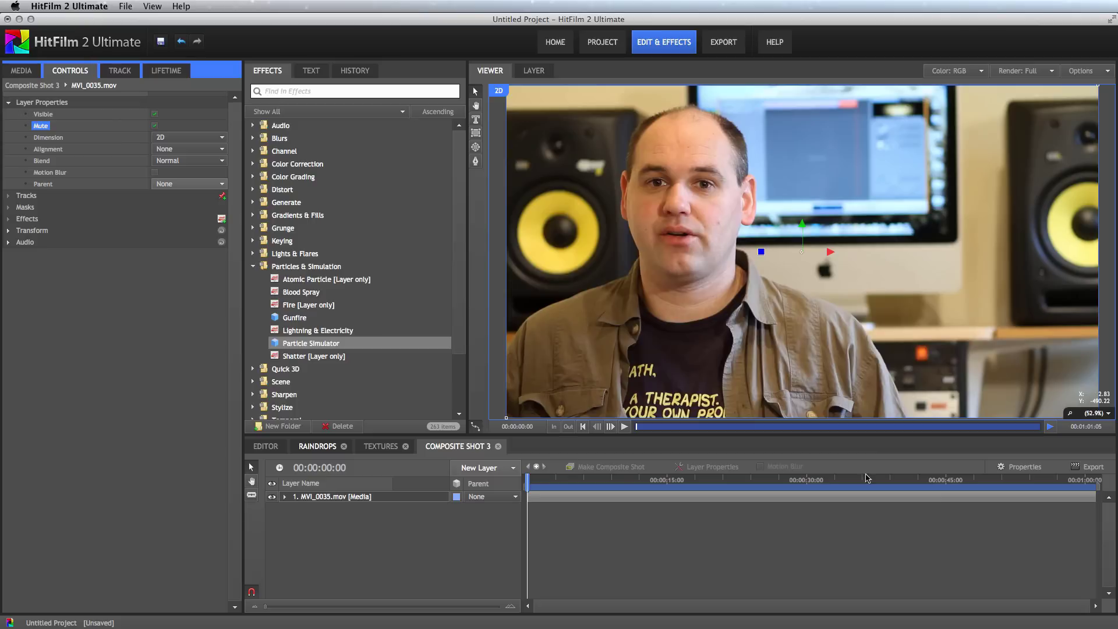
mouse_move(527, 499)
mouse_down()
mouse_move(683, 502)
mouse_move(545, 492)
mouse_up()
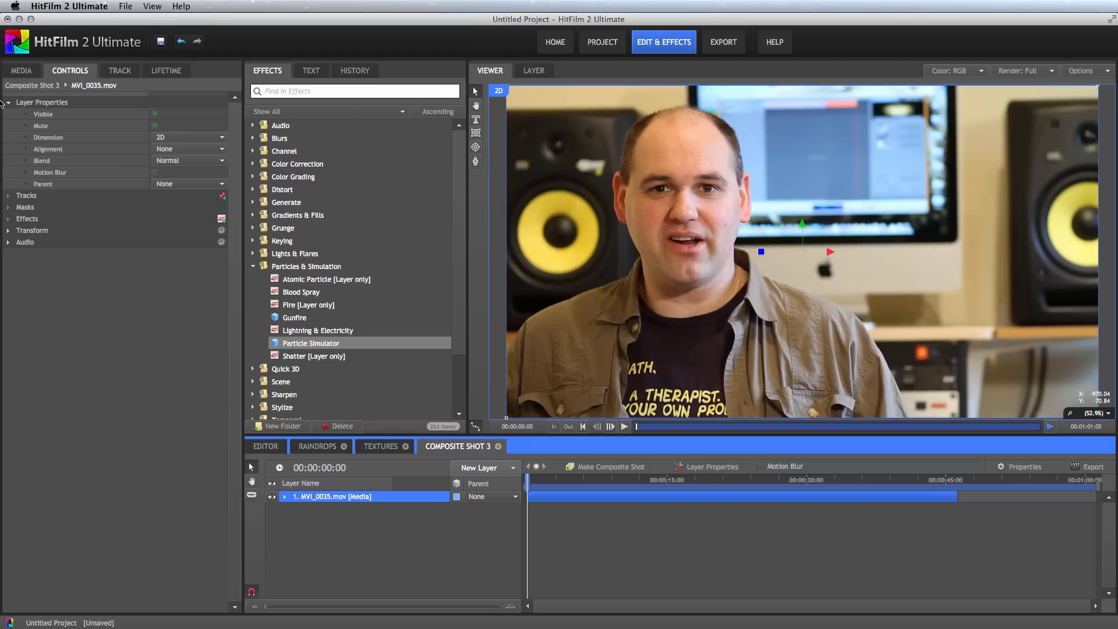
- Add the Raindrops composite as a hidden layer in Composite Shot 3
click(22, 72)
scroll(52, 380, down, 3)
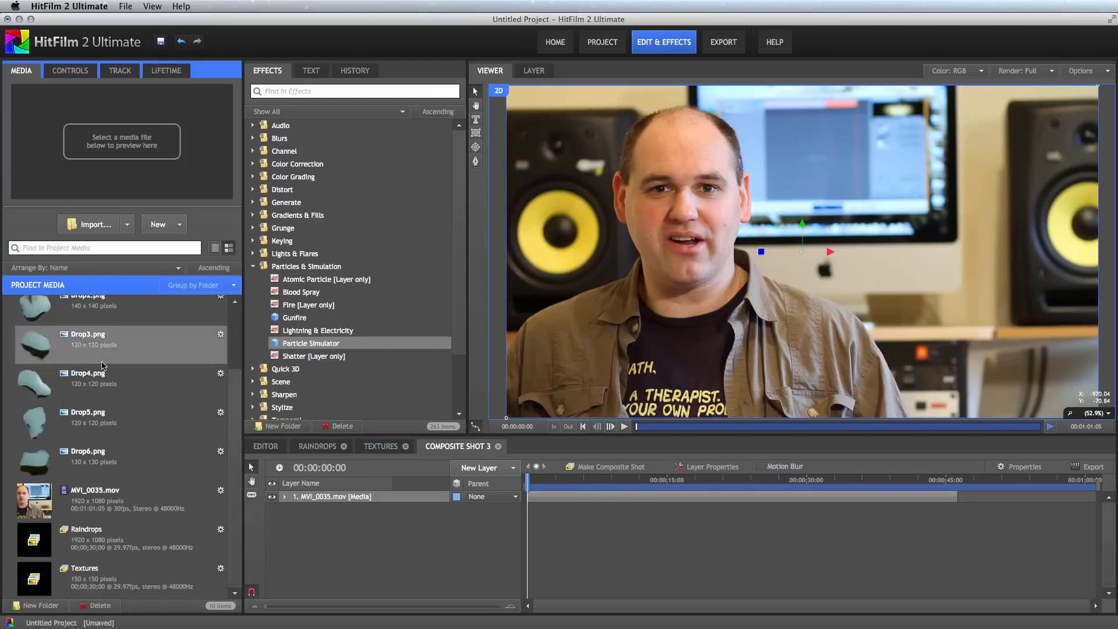
click(40, 537)
drag(41, 537, 317, 513)
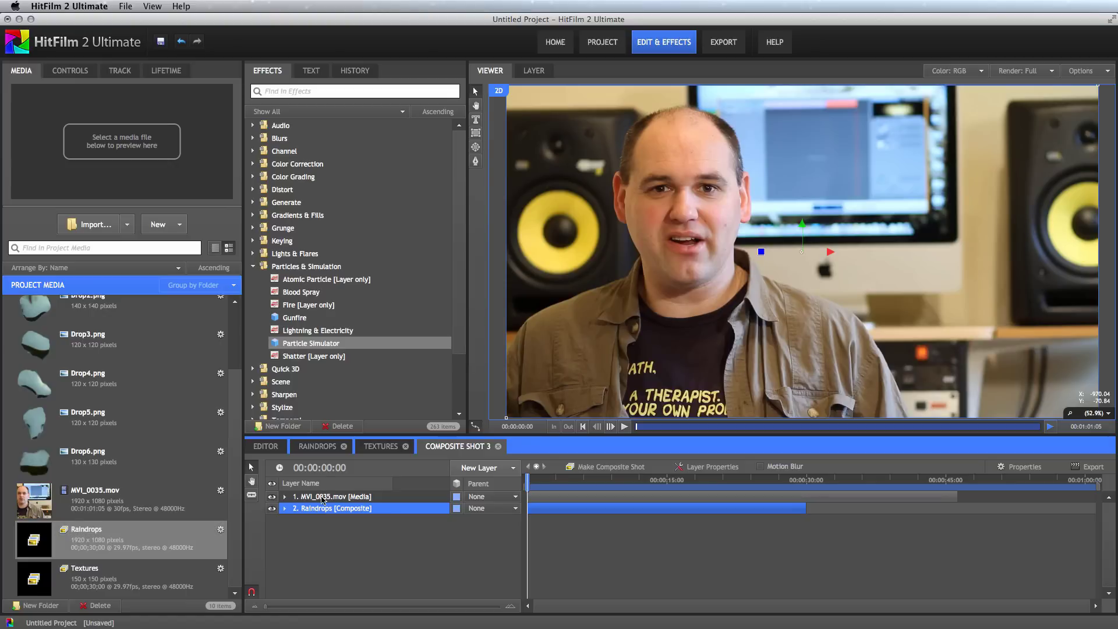
click(271, 509)
click(253, 266)
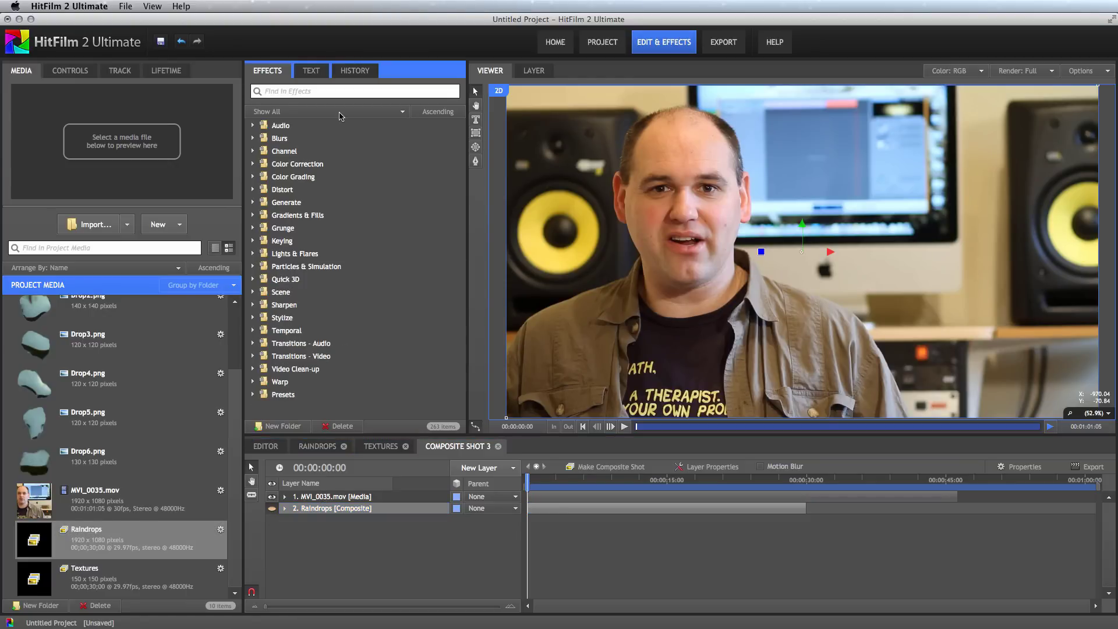
- Apply the Displacement effect, found by searching 'disp', to the MVI_0035.mov layer
click(339, 92)
text(disp)
drag(314, 139, 324, 499)
click(345, 542)
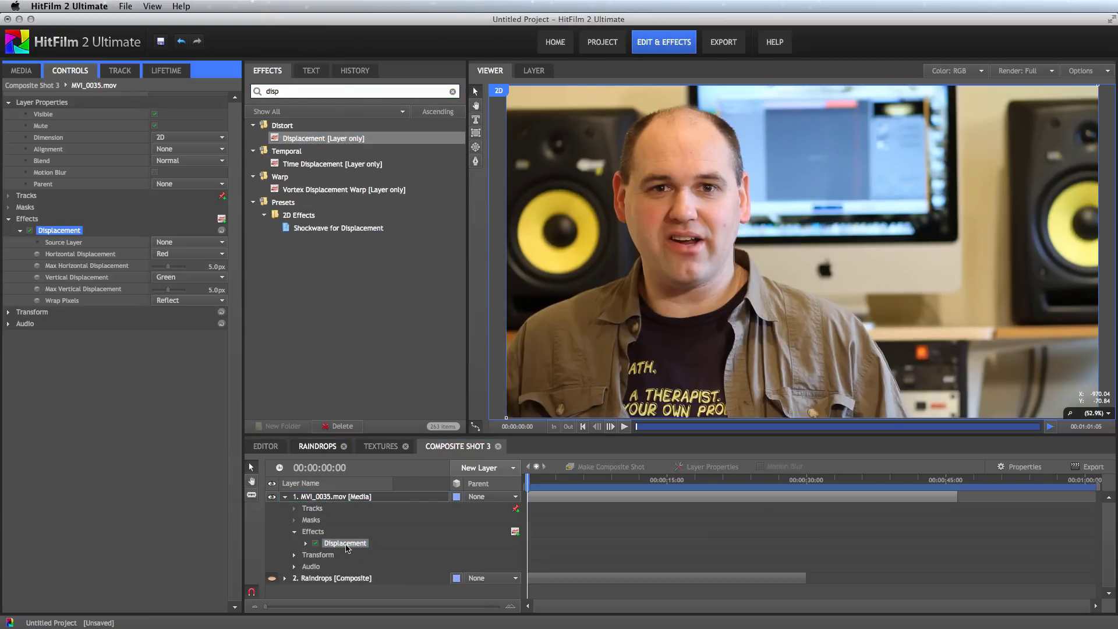
click(10, 104)
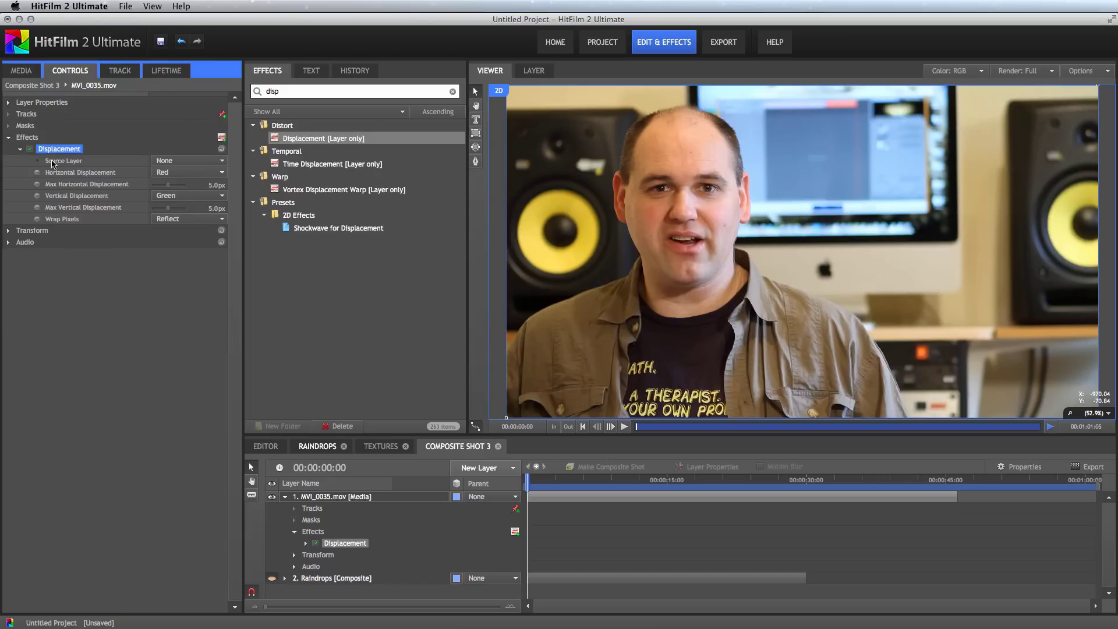
- Set Displacement's source to Raindrops, with horizontal and vertical driven by Luminance
click(221, 161)
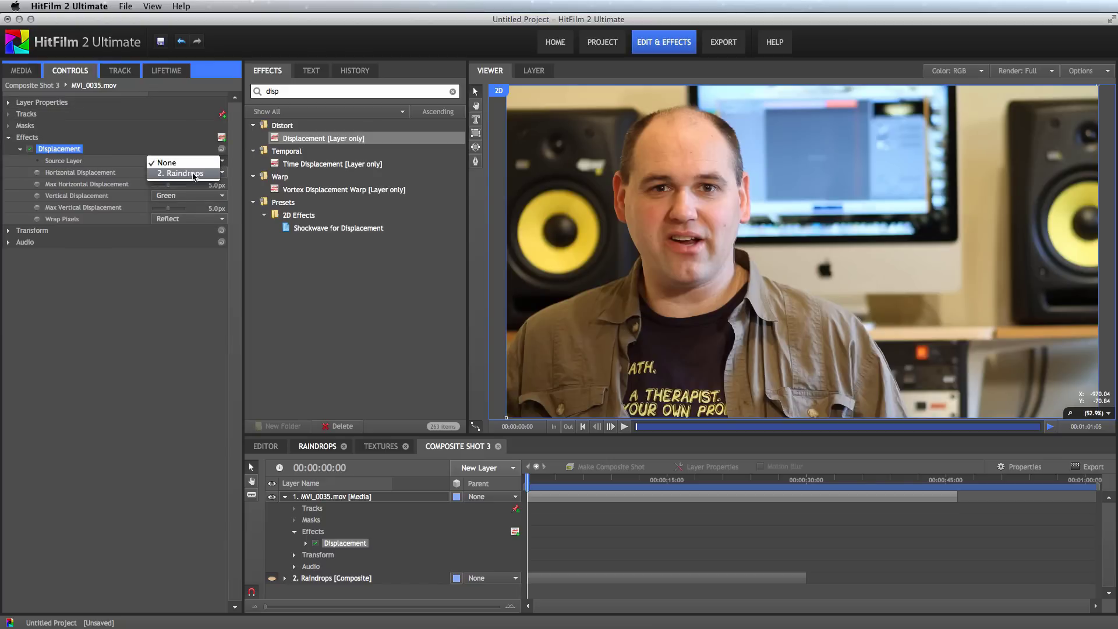
click(194, 174)
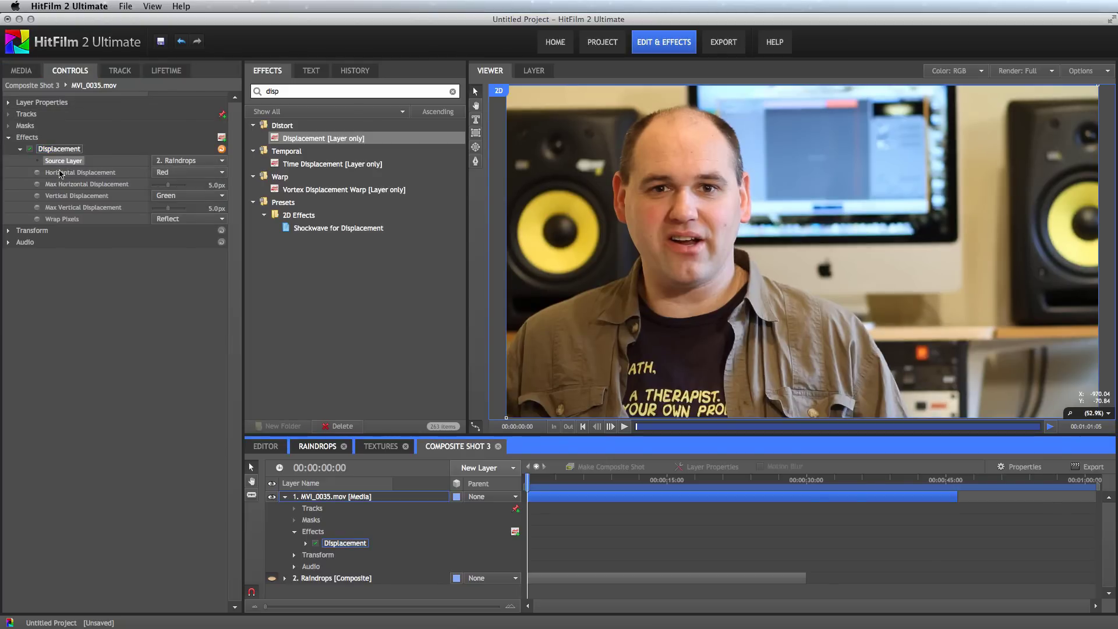
click(221, 175)
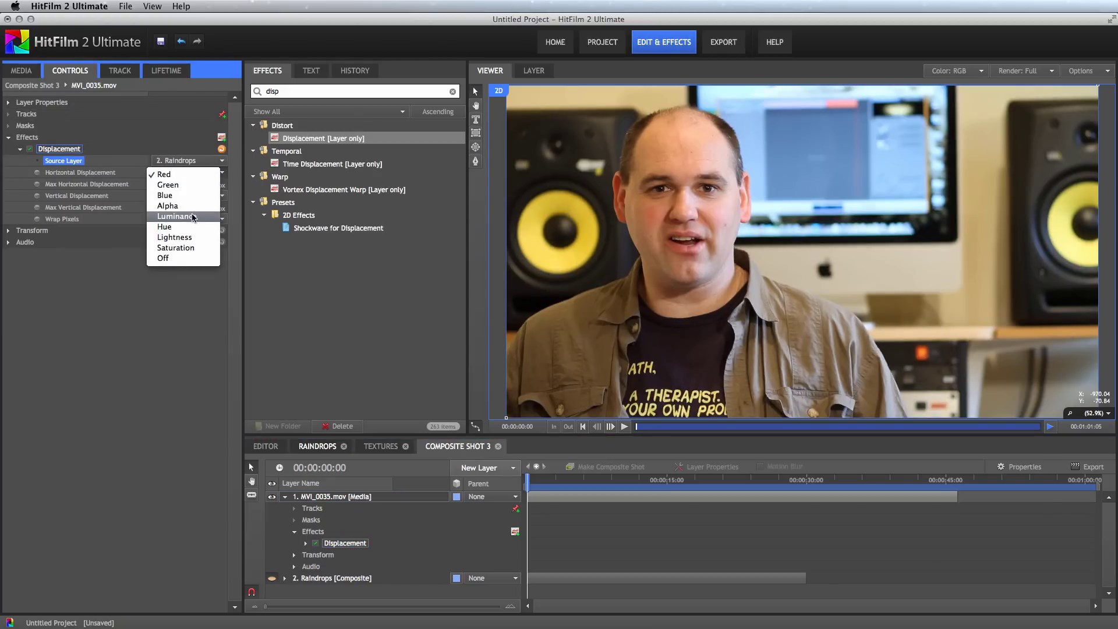
click(170, 220)
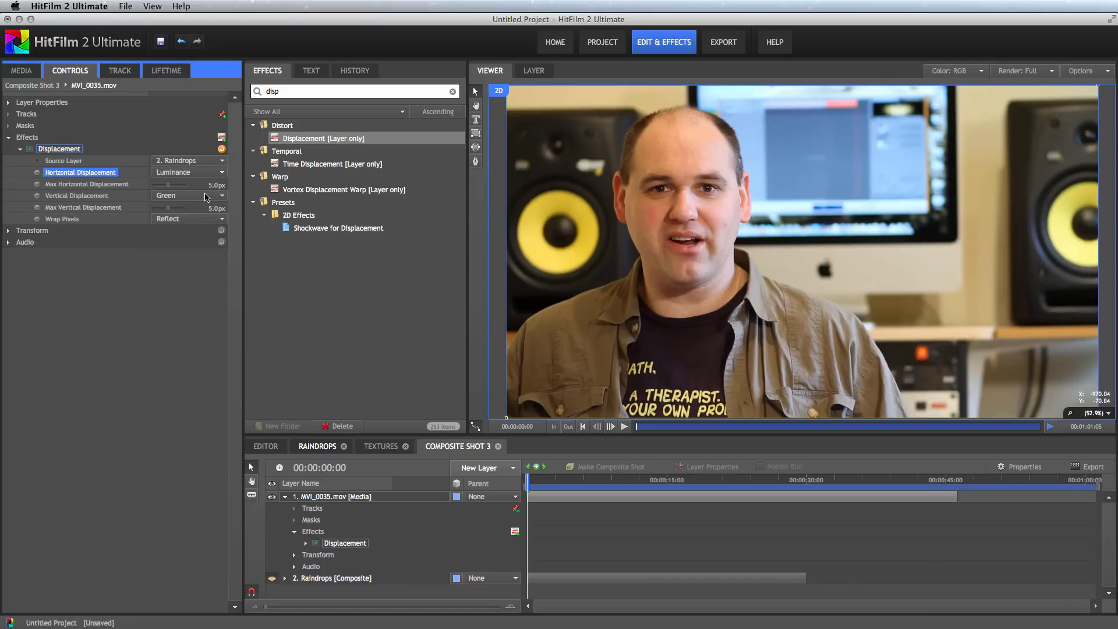
click(220, 196)
click(197, 230)
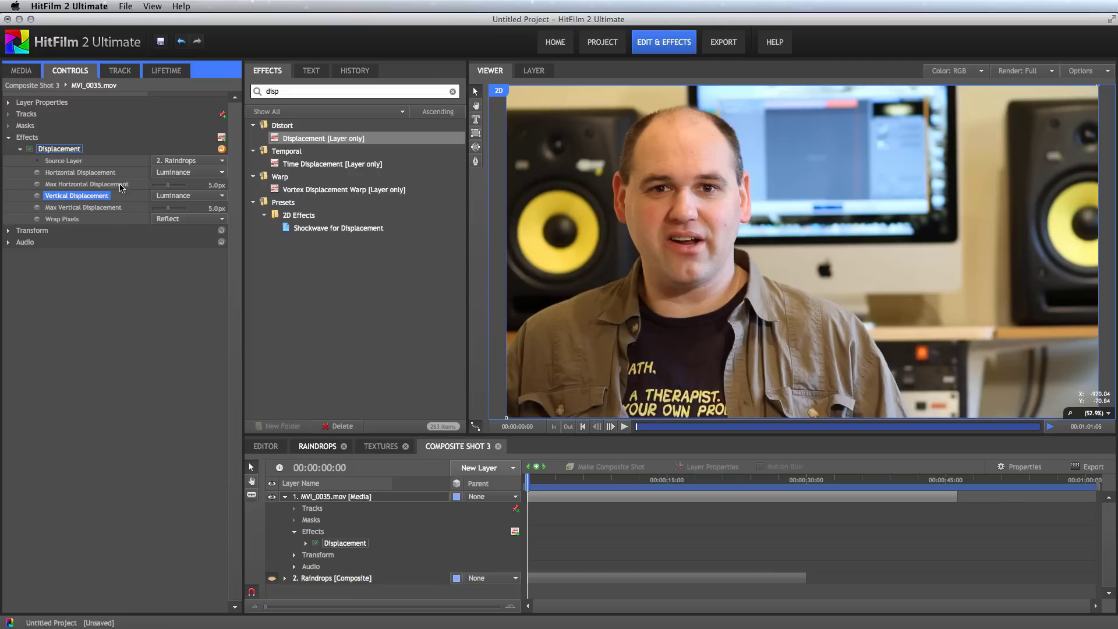
- Set maximum horizontal and vertical displacement to 120 px
click(211, 184)
key(Tab)
text(12)
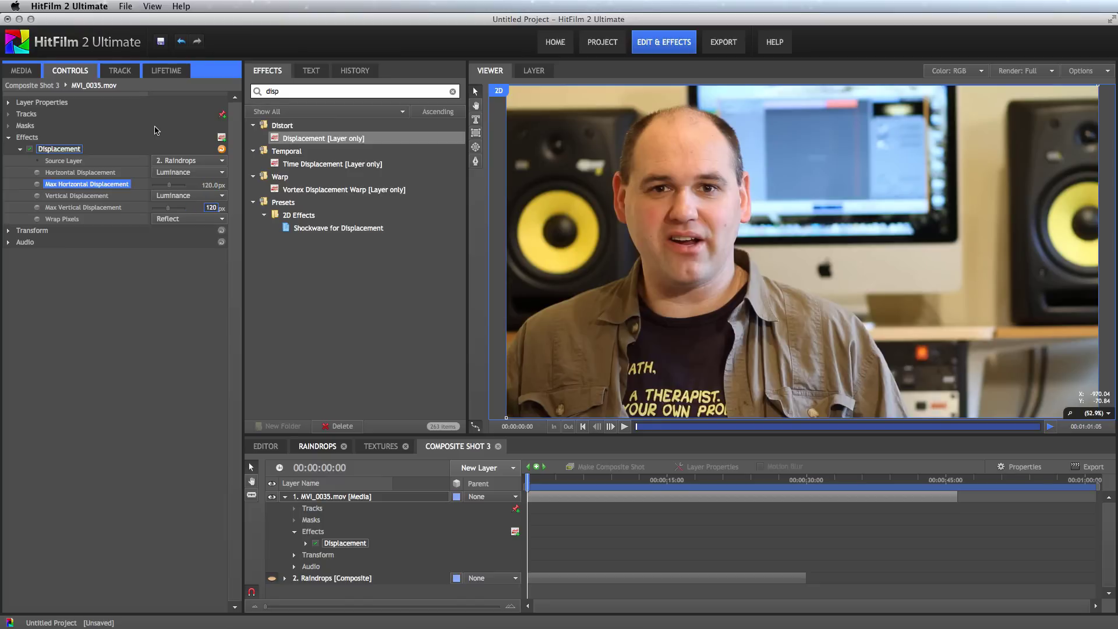
click(624, 427)
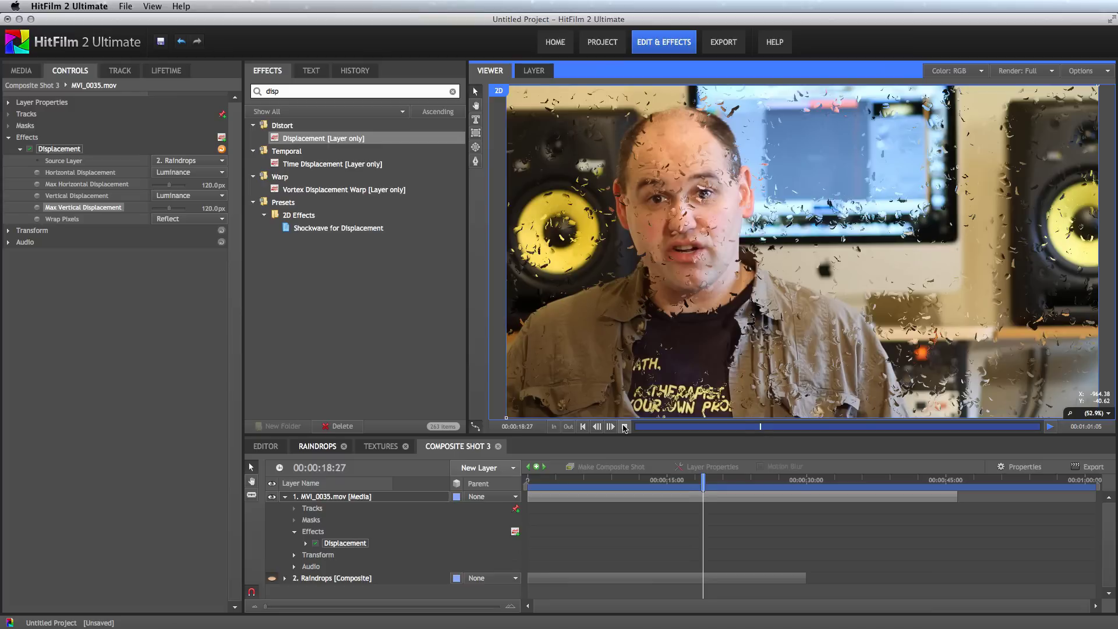
click(624, 429)
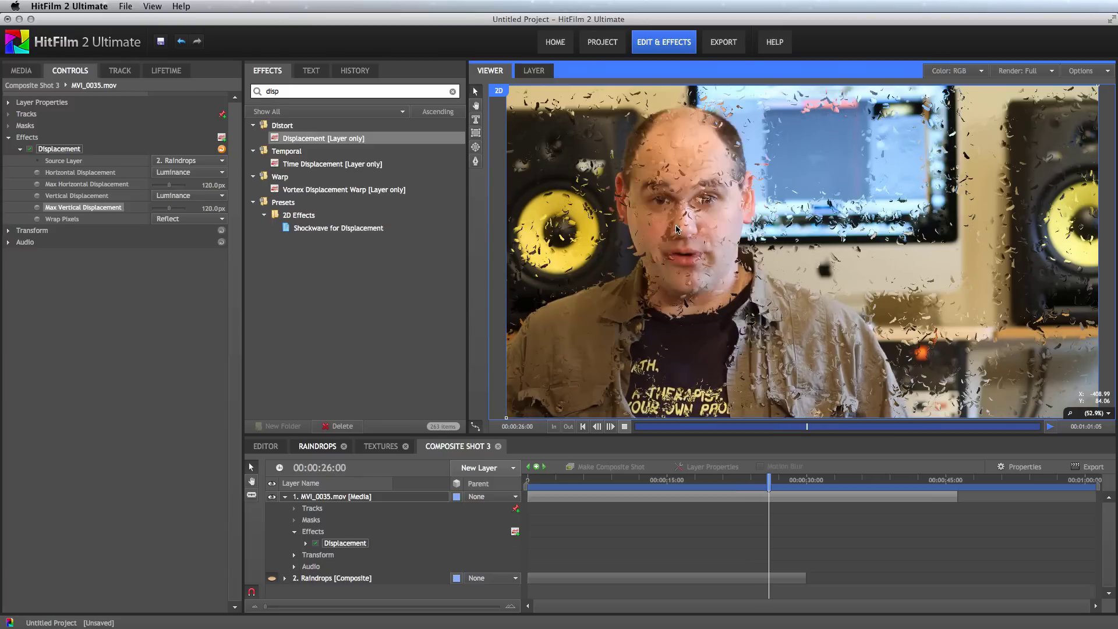
click(624, 426)
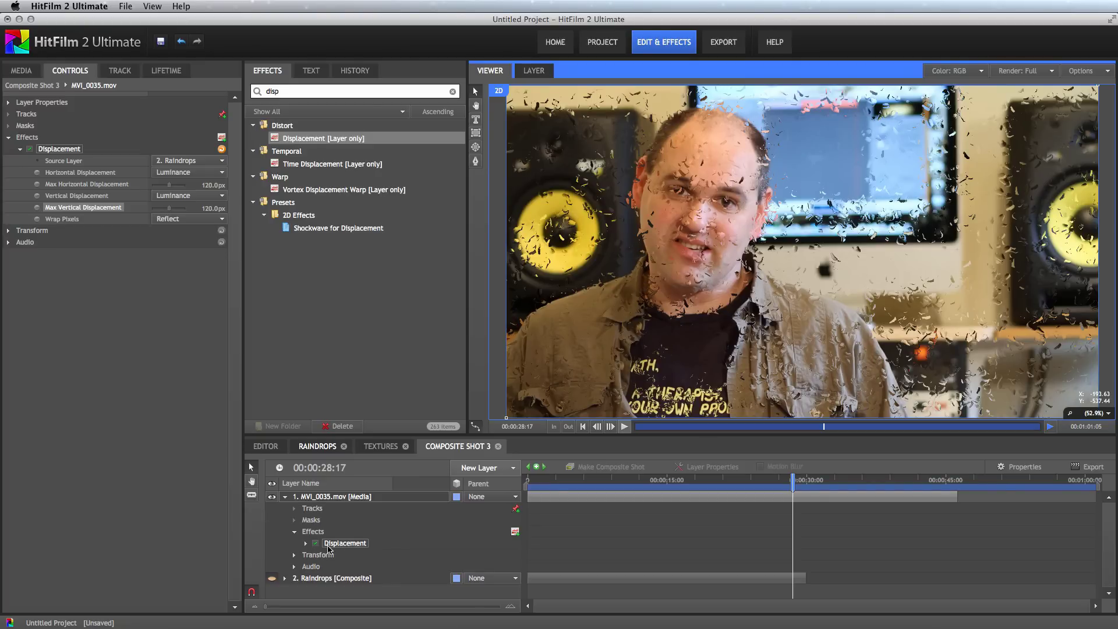
click(285, 499)
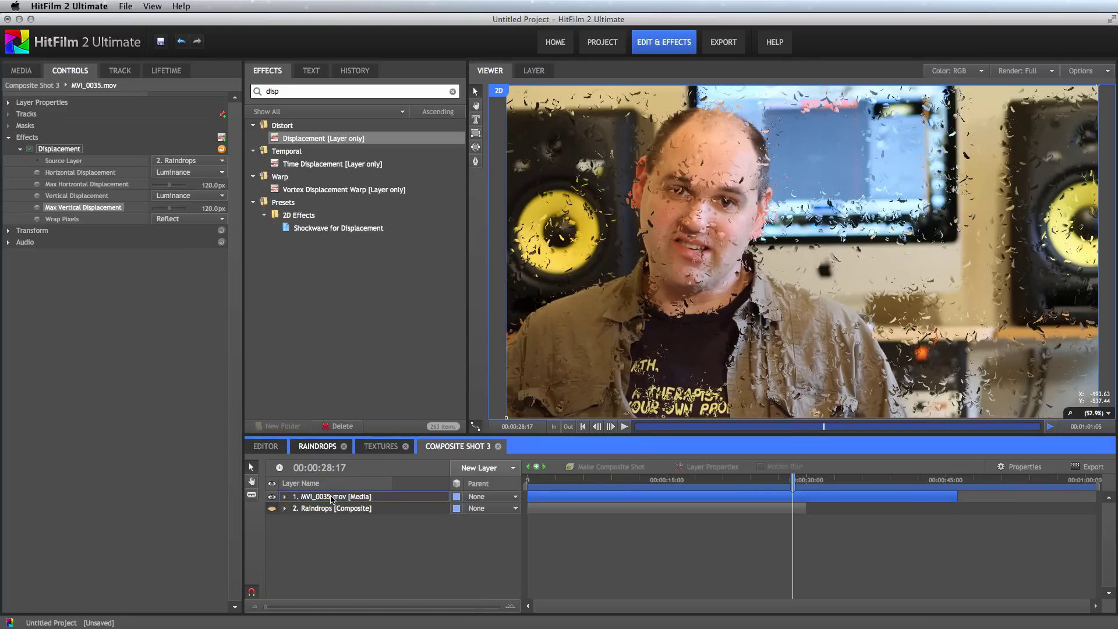
- Duplicate the MVI_0035.mov layer, inspect the copy's Displacement, then select the top layer's Displacement
right_click(331, 498)
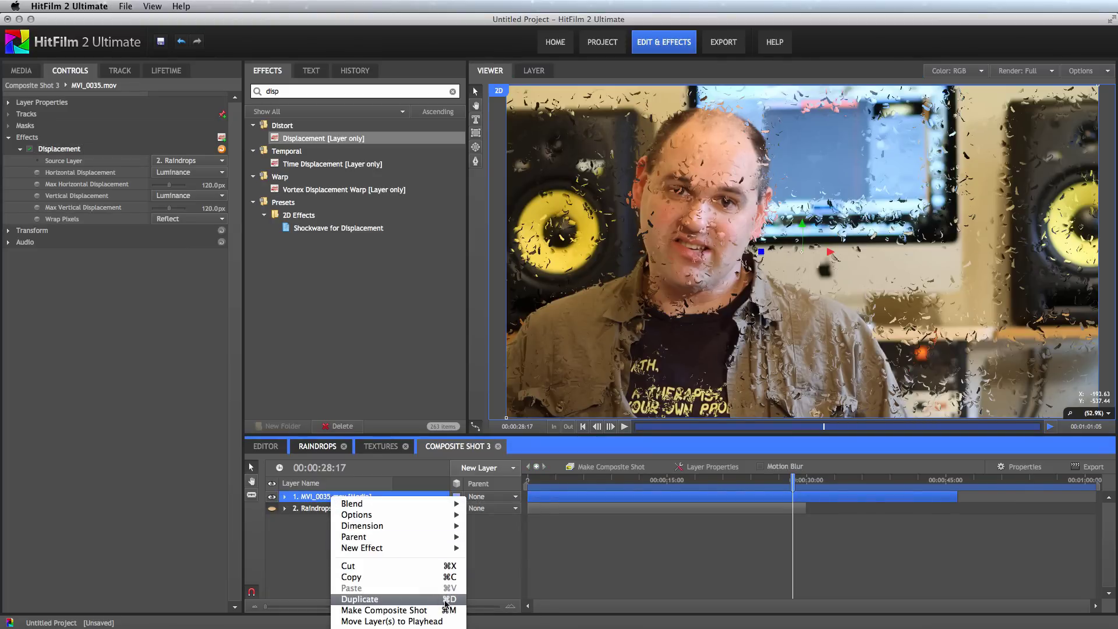
click(412, 600)
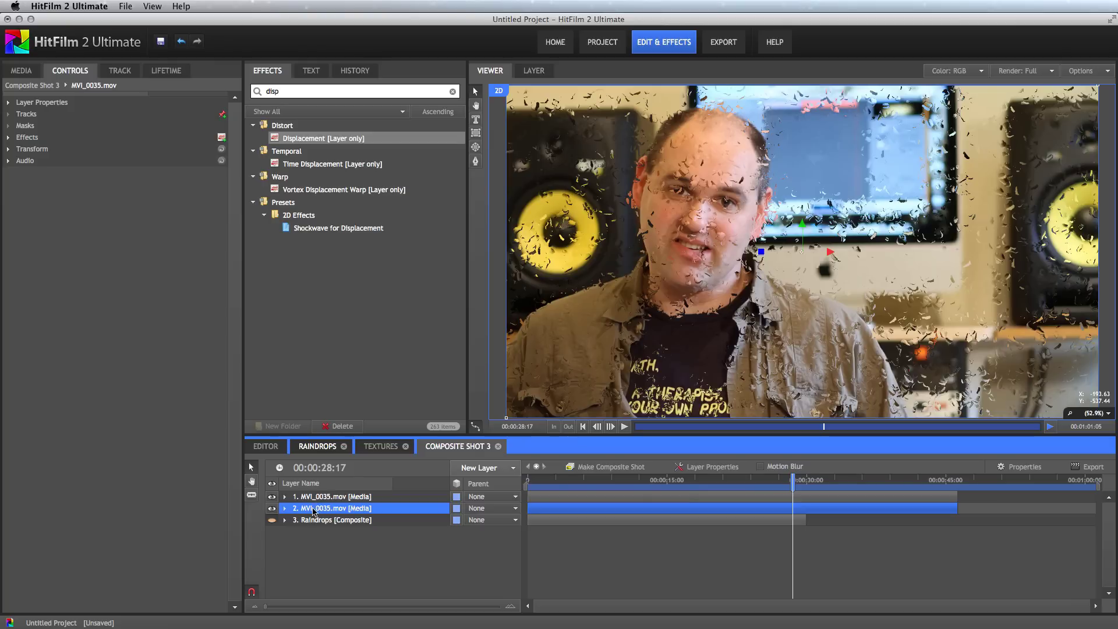
click(284, 507)
click(294, 542)
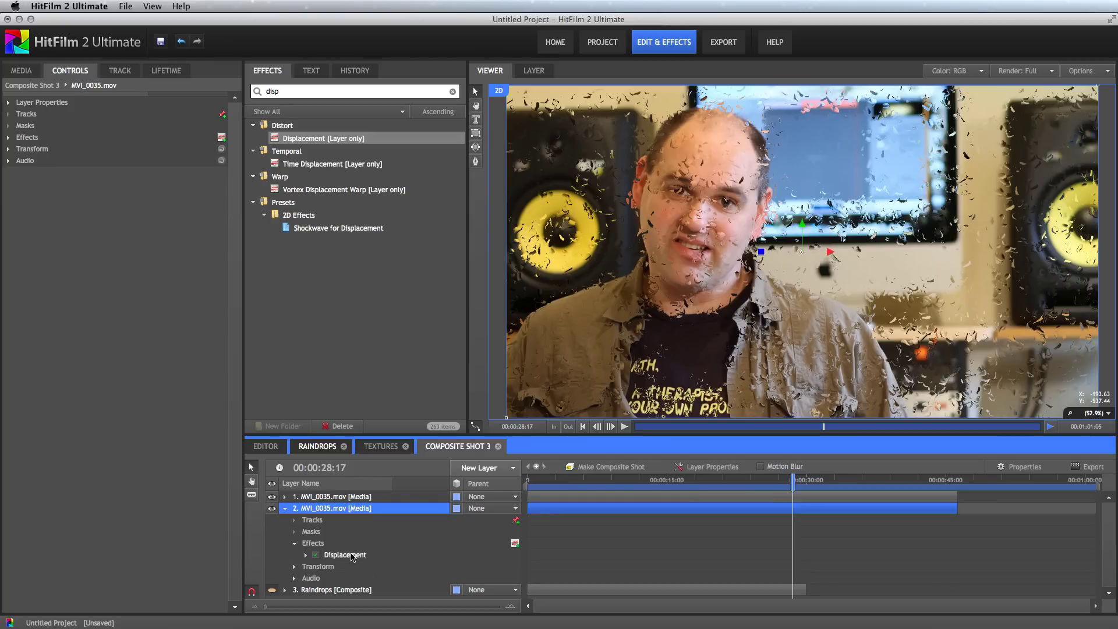
click(352, 556)
click(284, 508)
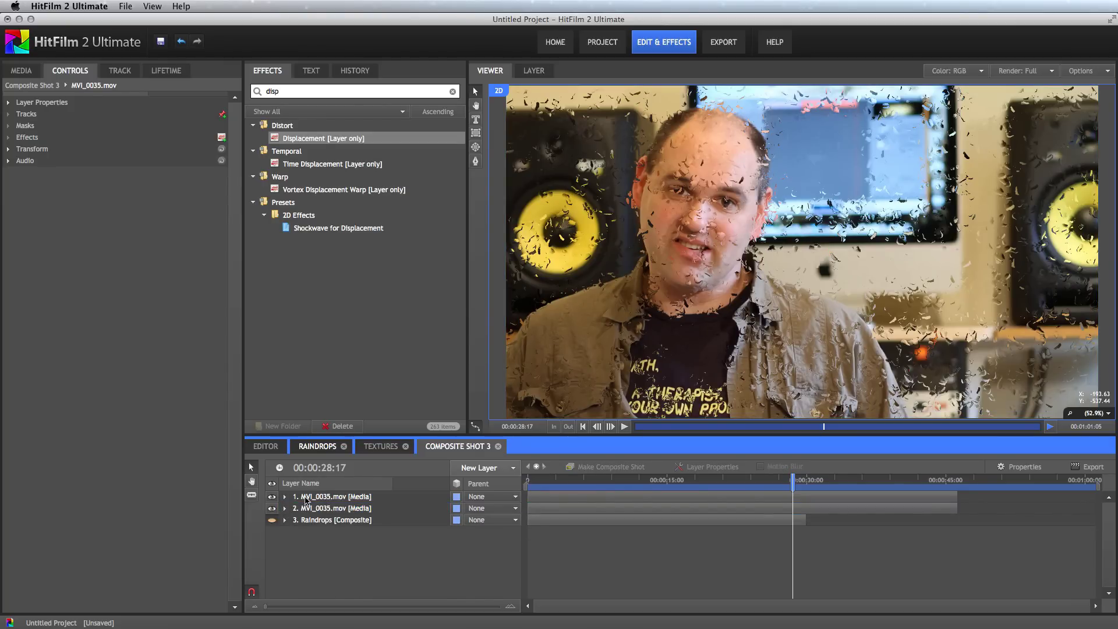
click(322, 497)
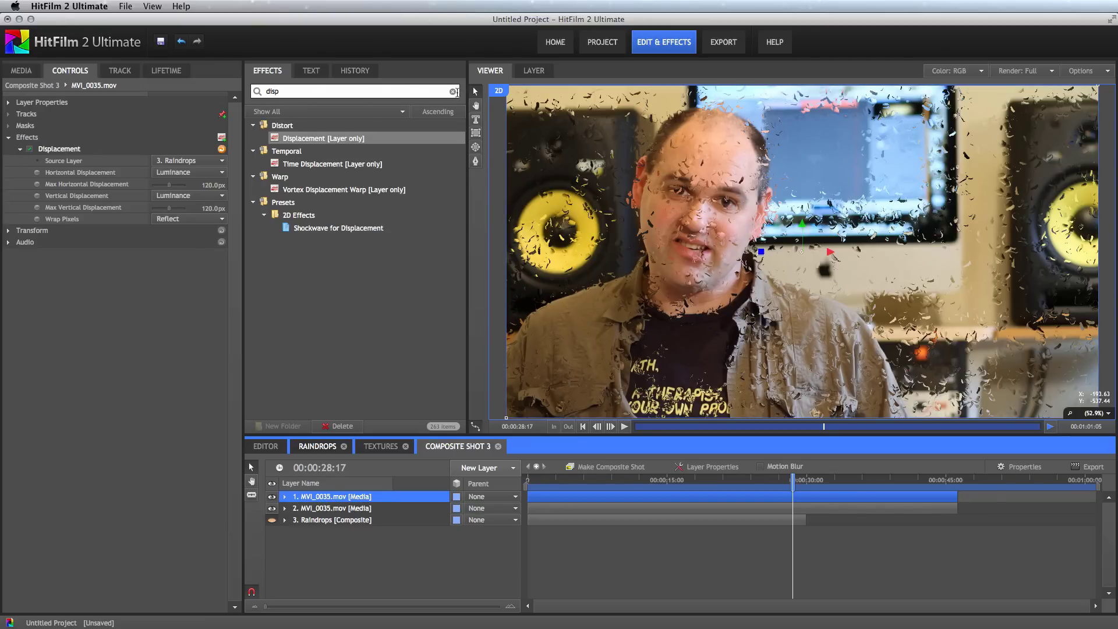
- Apply Set Matte to the top video layer with 3. Raindrops as the source layer
click(453, 92)
text(set)
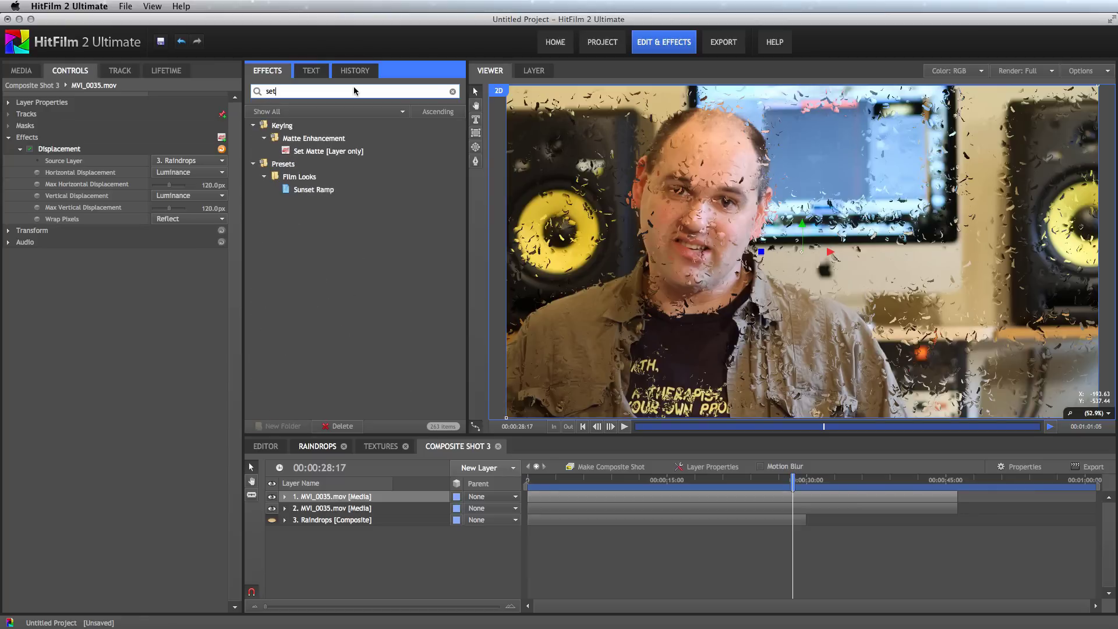
click(317, 152)
drag(318, 152, 324, 498)
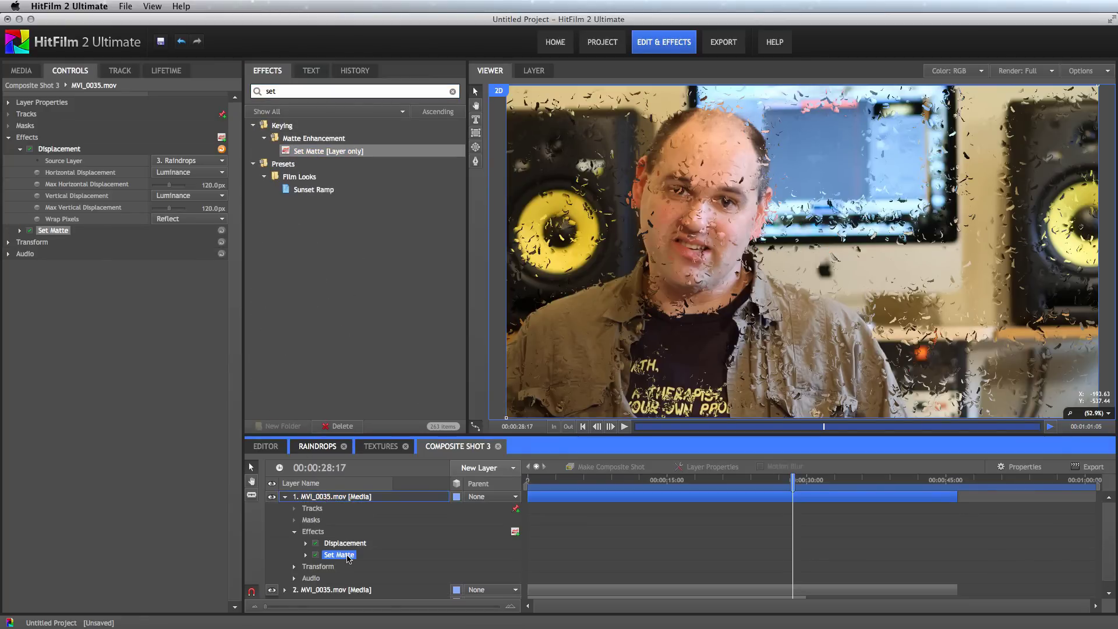
click(94, 231)
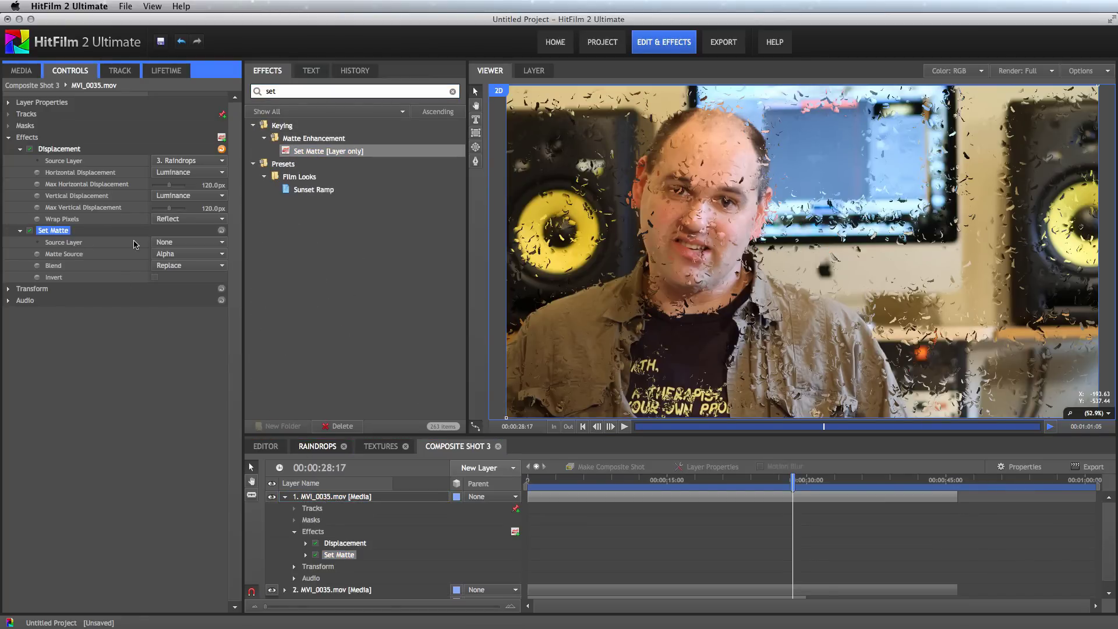
click(216, 246)
click(196, 269)
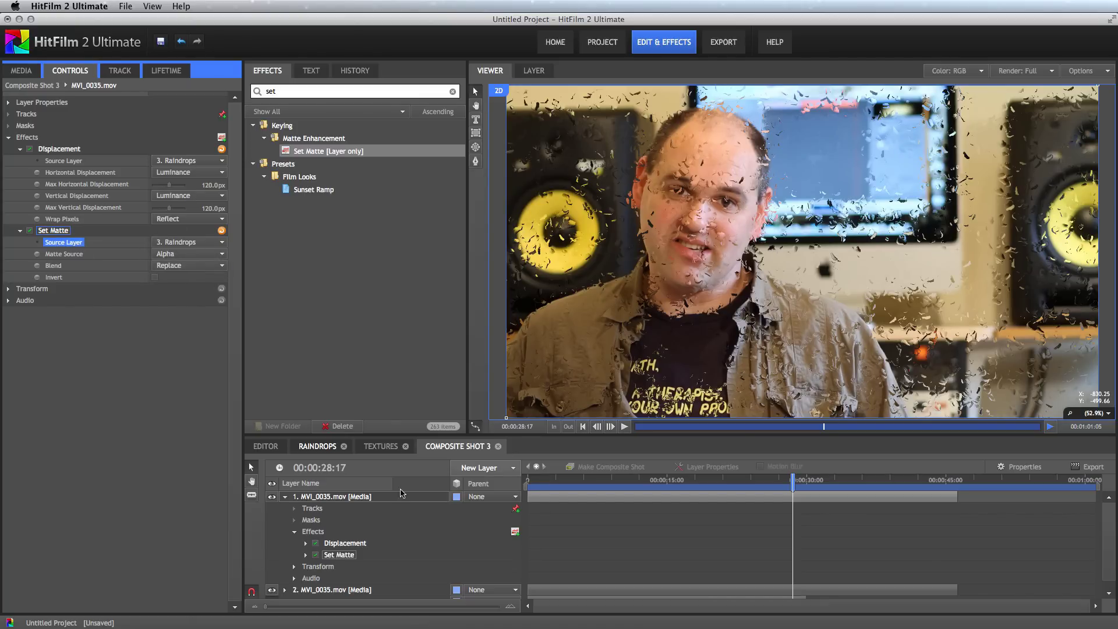
- Toggle the second video layer off and on to check the matte, then go to 00:00:08:12
click(286, 496)
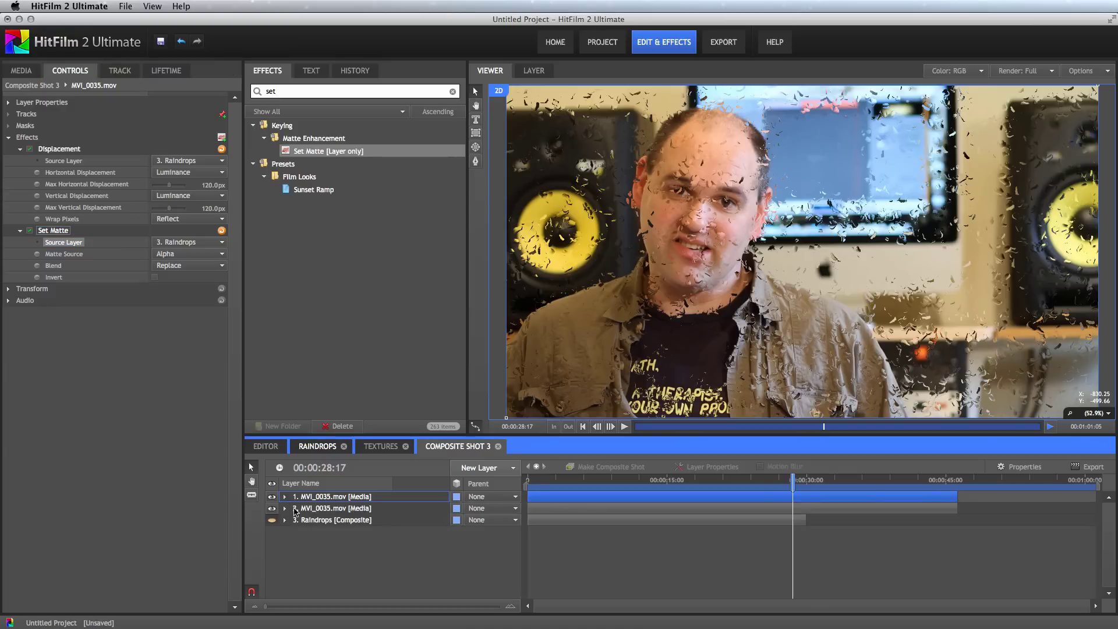
click(271, 508)
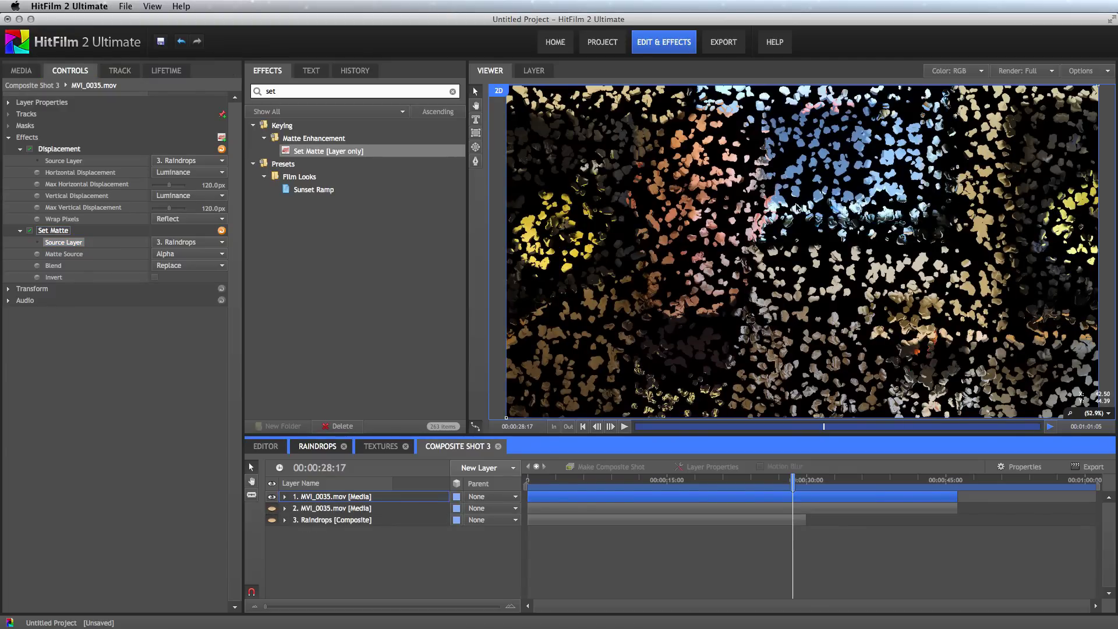
click(272, 508)
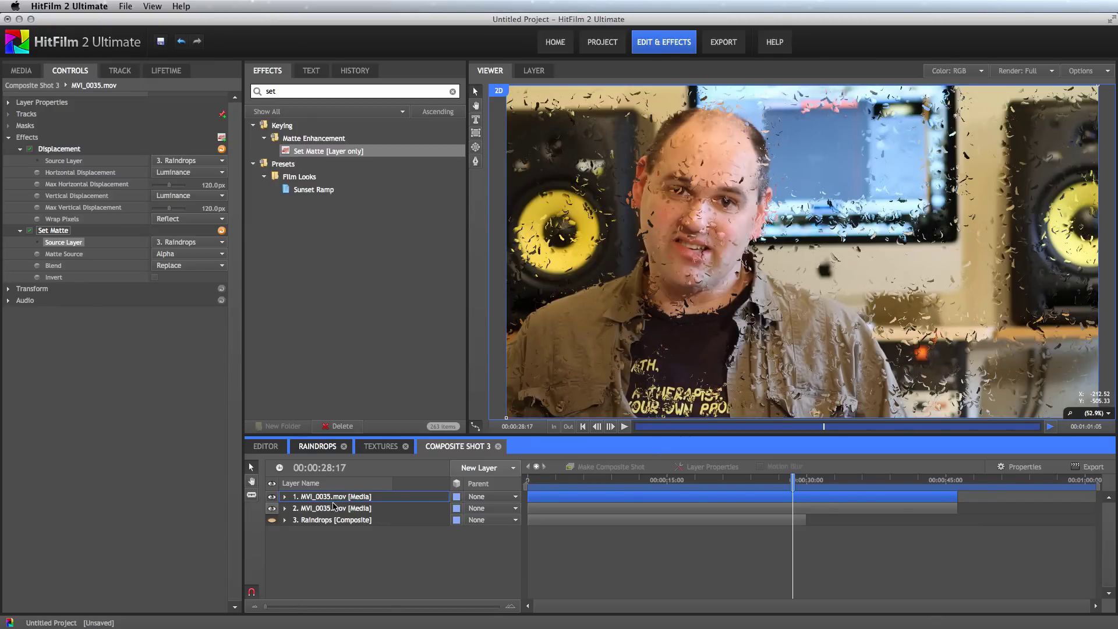
click(605, 488)
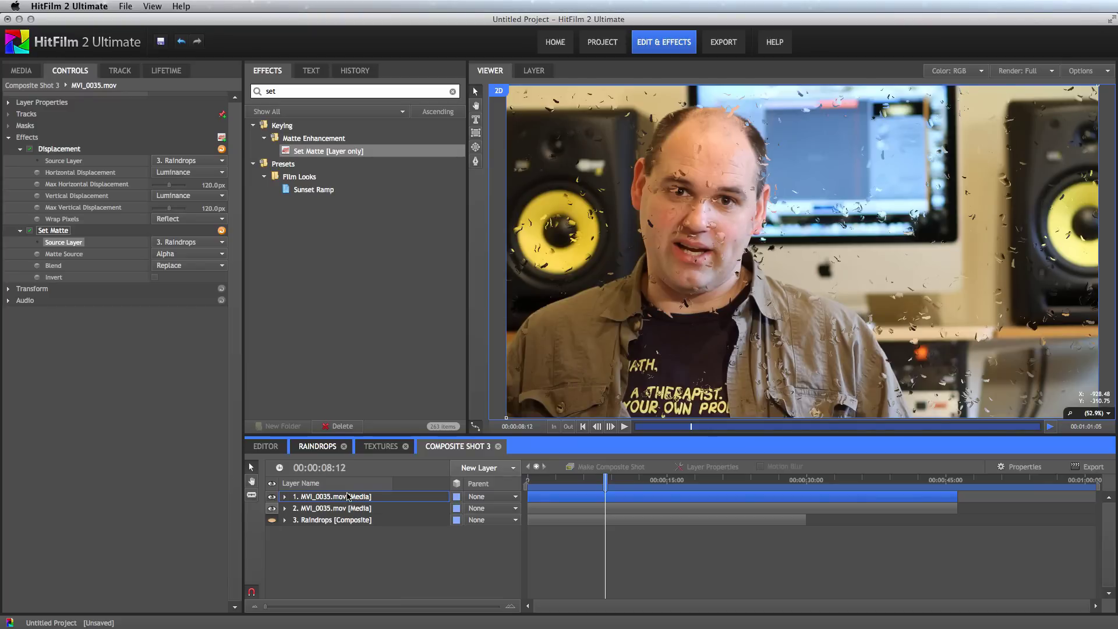
- Apply the Blur effect to the top video layer and preview playback from about 3 seconds
click(453, 92)
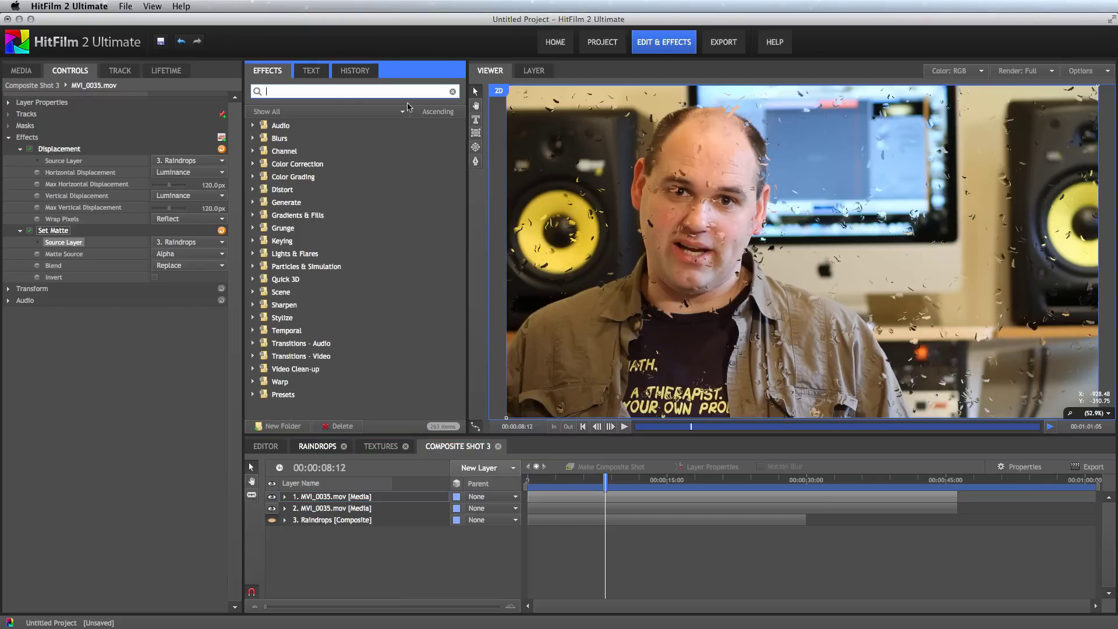
click(253, 138)
drag(289, 176, 336, 497)
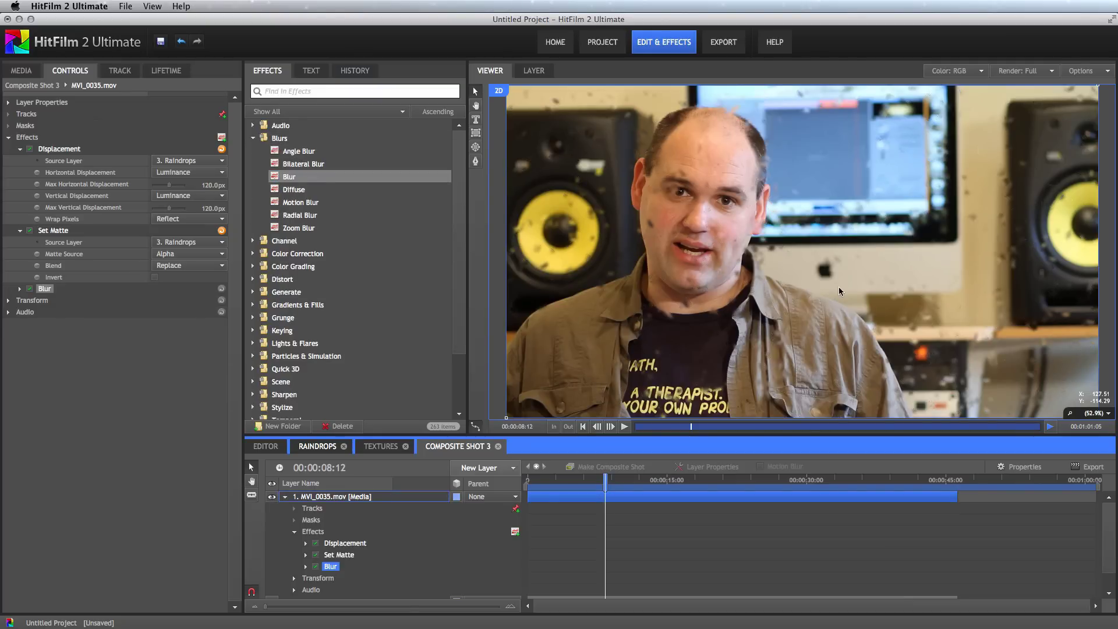
click(20, 290)
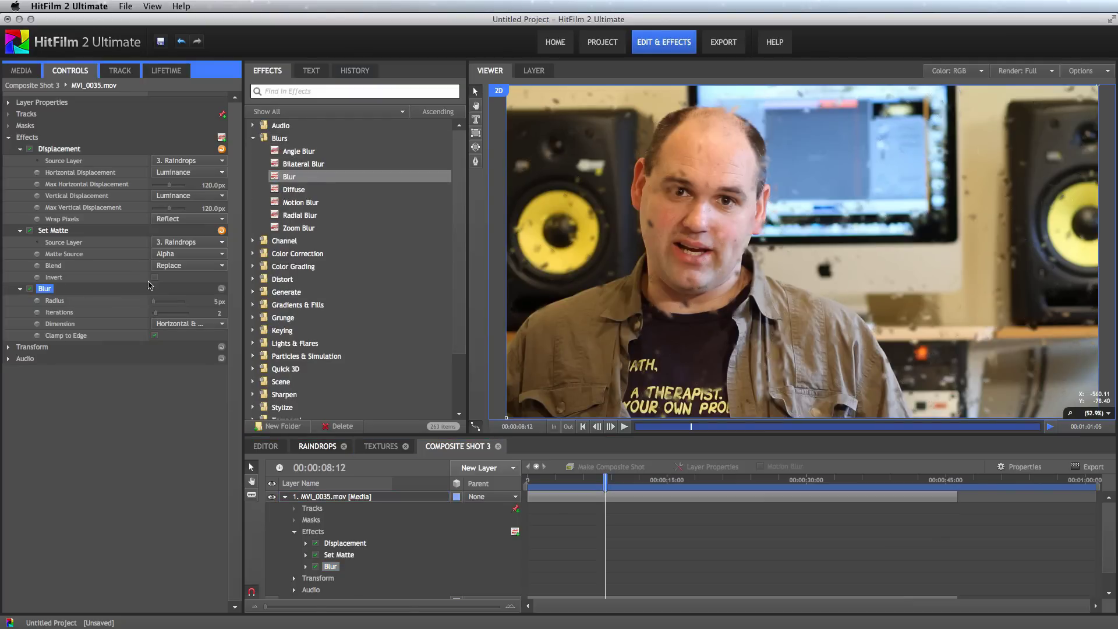
click(552, 483)
click(624, 427)
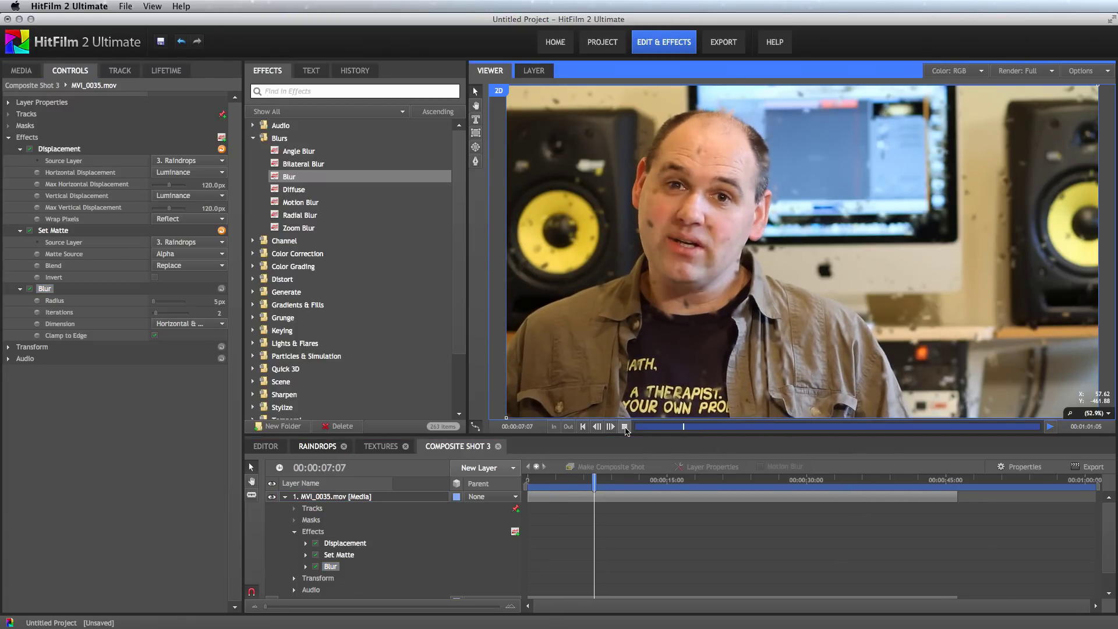
click(625, 426)
- Set the Blur Radius to 1 px and Iterations to 1
click(216, 302)
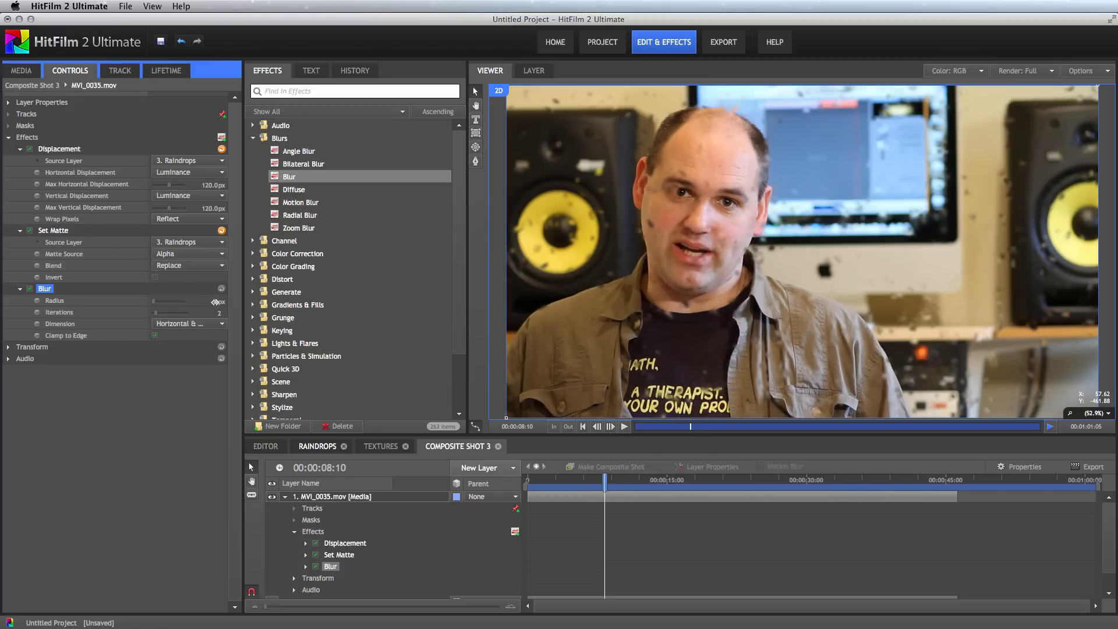
click(216, 302)
key(Tab)
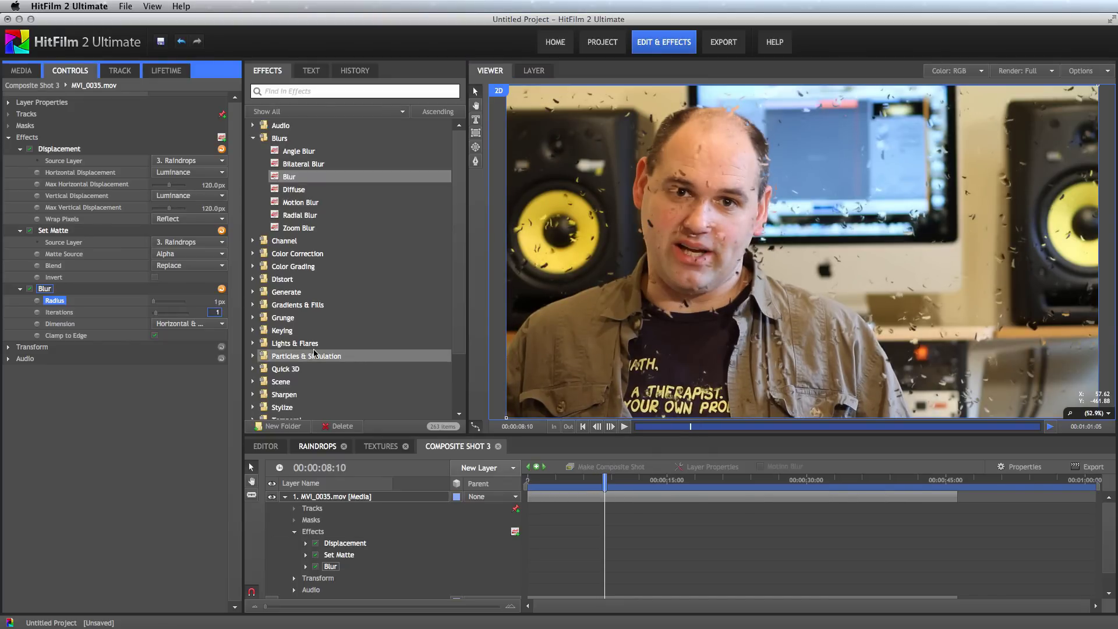
text(1)
key(Return)
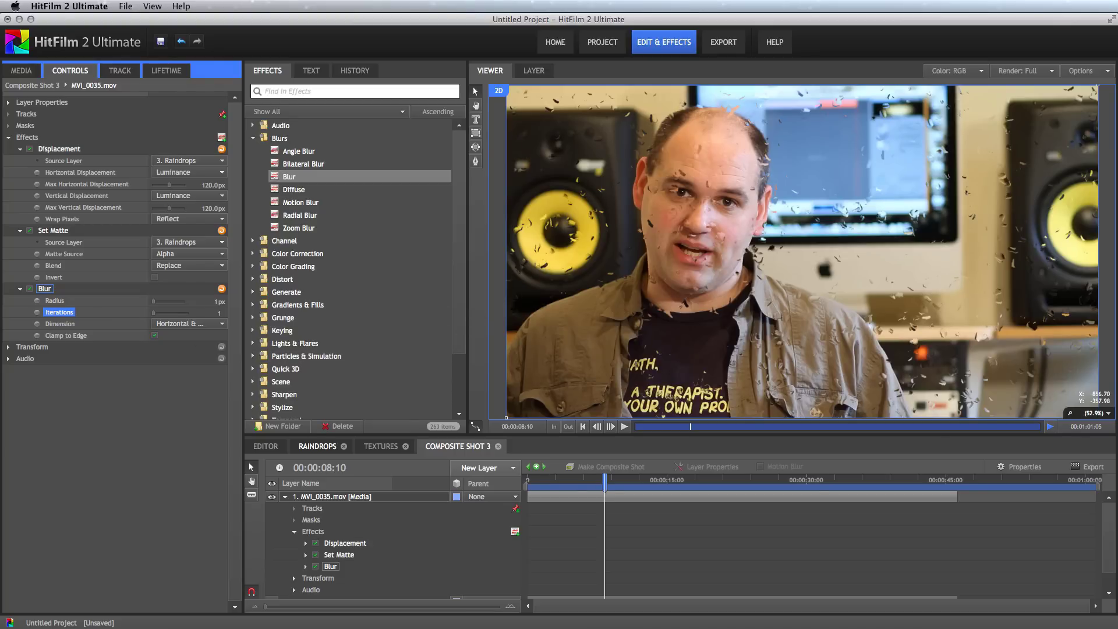
click(1103, 415)
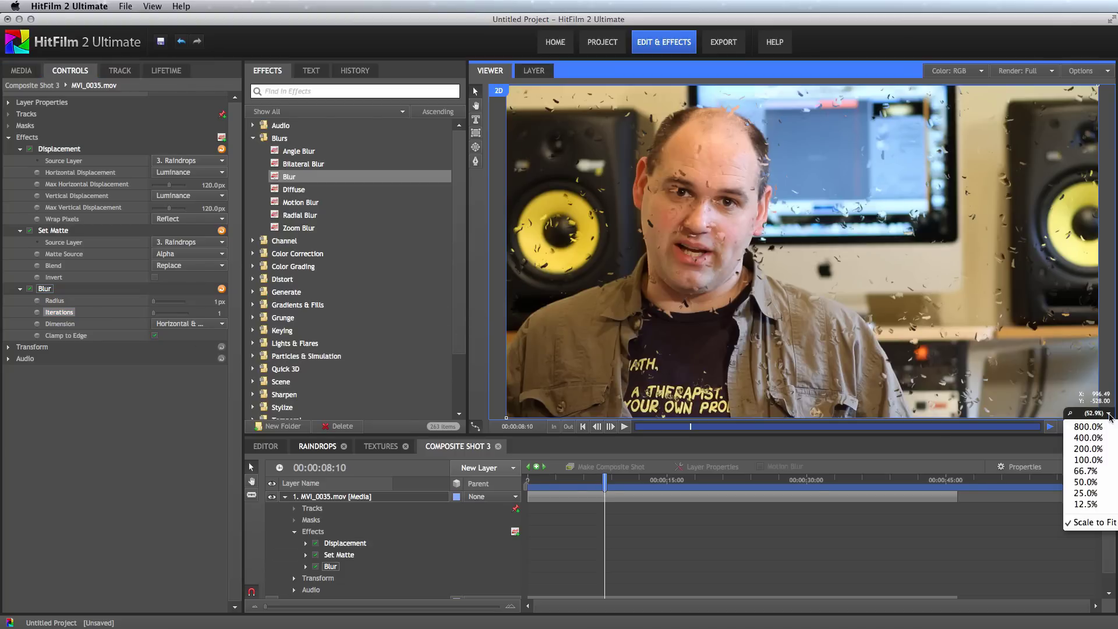
- View the footage at 100% with Blur disabled to compare, then return to Scale to Fit
click(1088, 459)
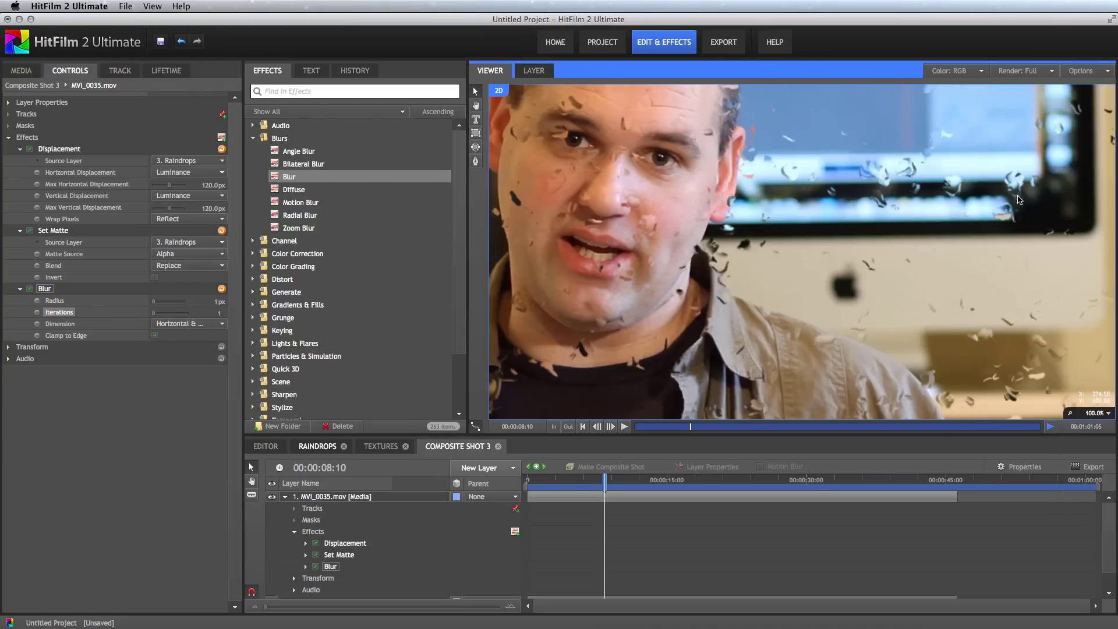
click(30, 289)
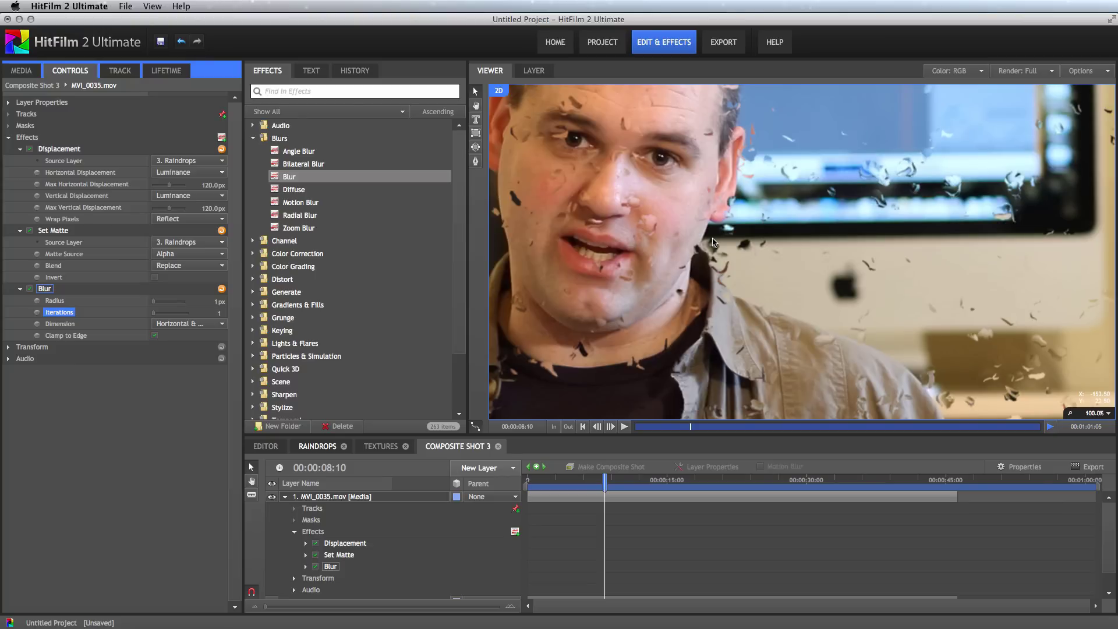
click(1107, 413)
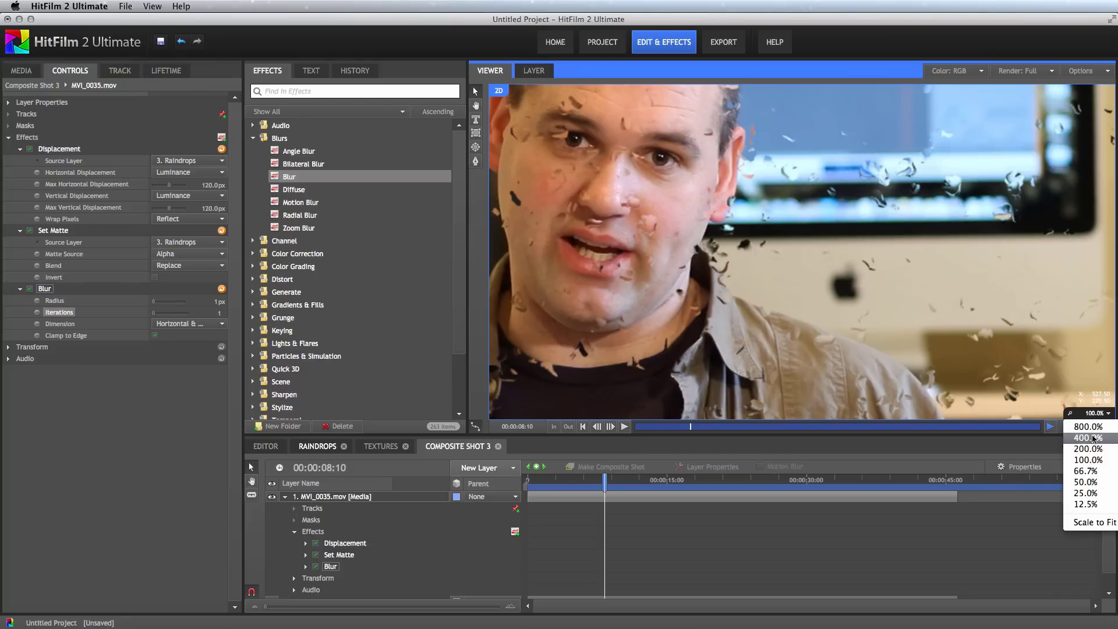
click(1088, 522)
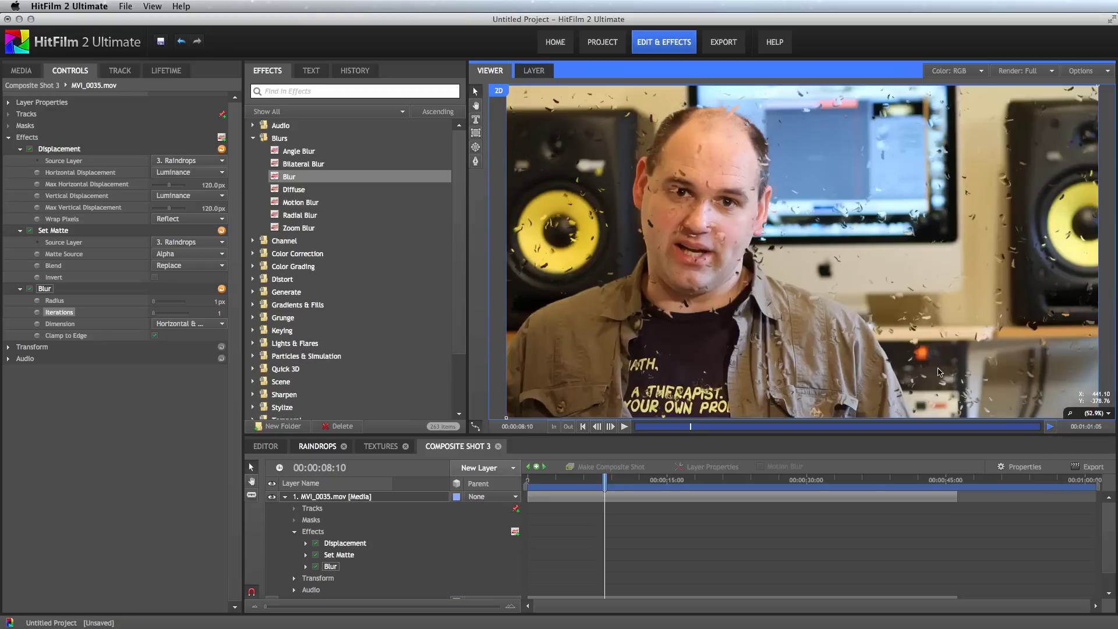
click(557, 480)
click(624, 426)
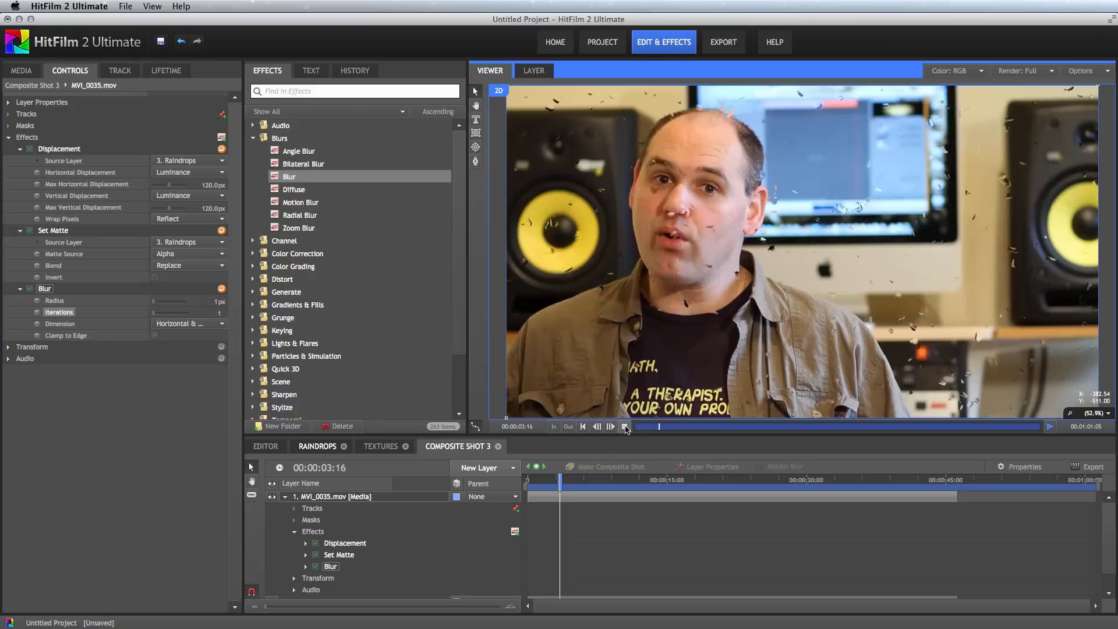